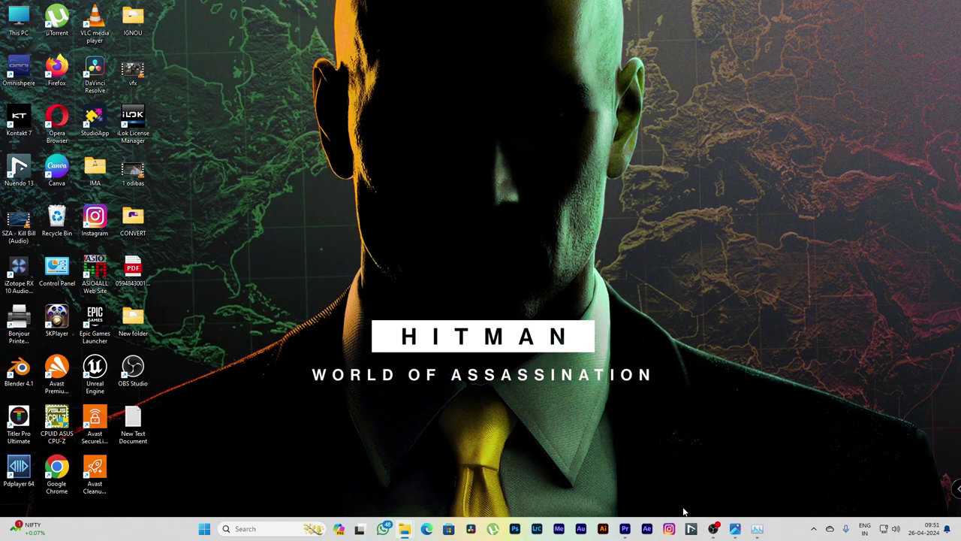
Bring the FOR YT_10 Premiere Pro project forward and scrub through the mountain highway sequence.
{"action": "left_click", "coordinate": [624, 528]}
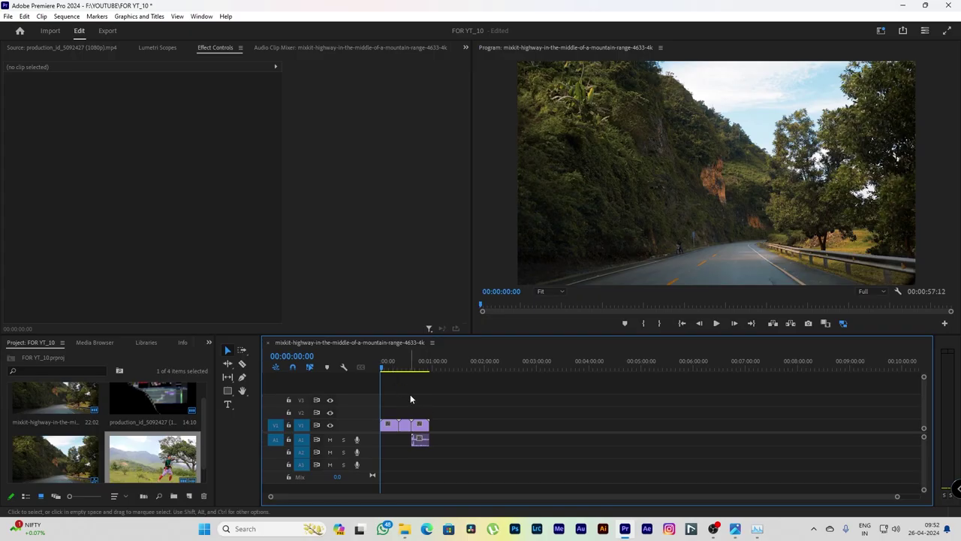
{"action": "mouse_move", "coordinate": [387, 368]}
{"action": "left_mouse_down"}
{"action": "mouse_move", "coordinate": [398, 368]}
{"action": "mouse_move", "coordinate": [400, 384]}
{"action": "mouse_move", "coordinate": [383, 389]}
{"action": "mouse_move", "coordinate": [422, 370]}
{"action": "mouse_move", "coordinate": [389, 370]}
{"action": "left_mouse_up"}
Play the sequence and switch the Project panel to List view with the highway sequence selected.
{"action": "key", "text": "space"}
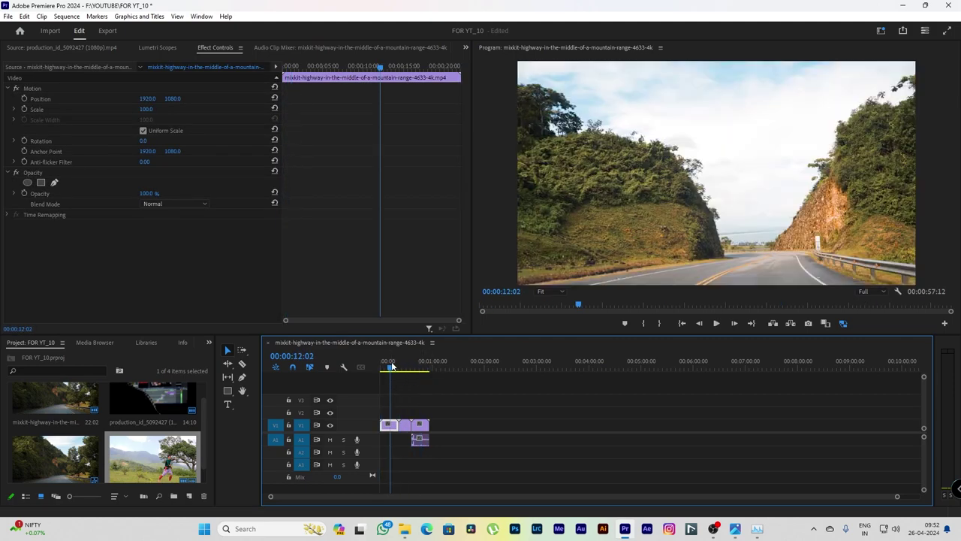
{"action": "left_click", "coordinate": [26, 496]}
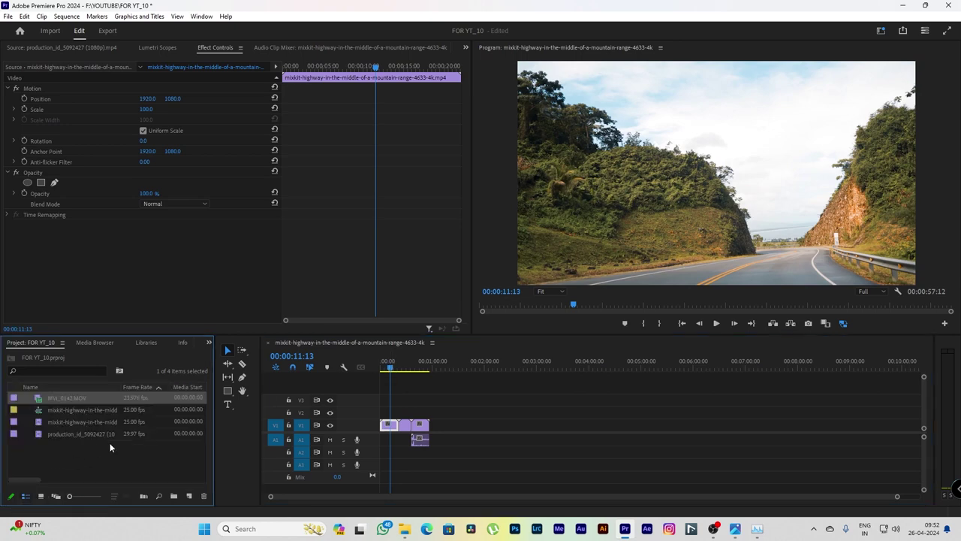
{"action": "left_click", "coordinate": [69, 414]}
{"action": "left_click_drag", "start_coordinate": [39, 481], "coordinate": [63, 480]}
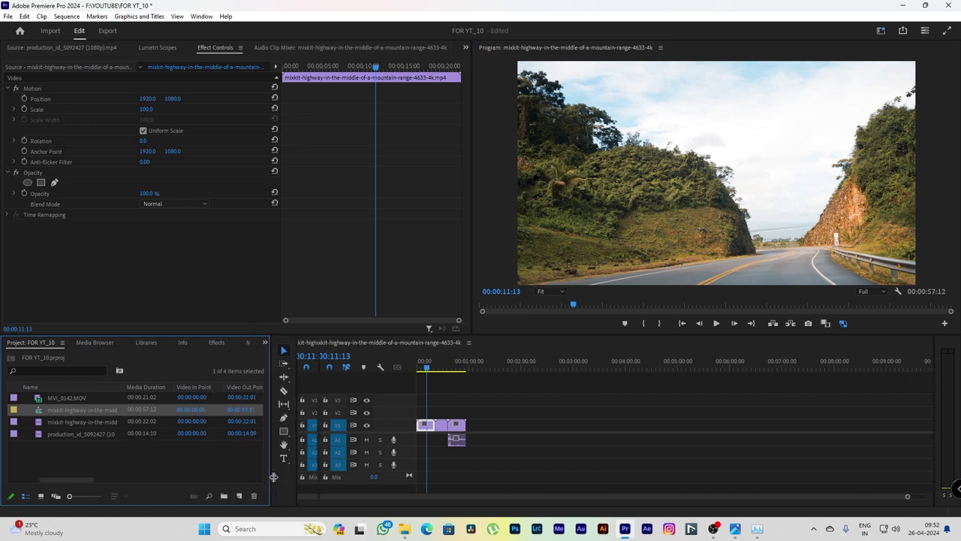
Widen the Project list to show Video Info and Audio Info, then move the playhead to 00:00:36:10.
{"action": "left_click_drag", "start_coordinate": [214, 471], "coordinate": [340, 471]}
{"action": "left_click_drag", "start_coordinate": [107, 478], "coordinate": [177, 479]}
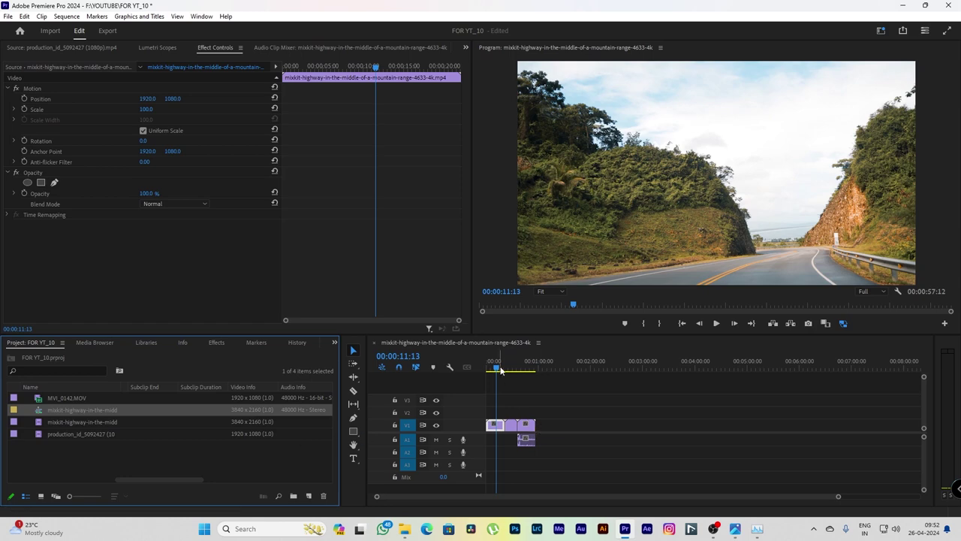
{"action": "left_click_drag", "start_coordinate": [501, 369], "coordinate": [497, 371]}
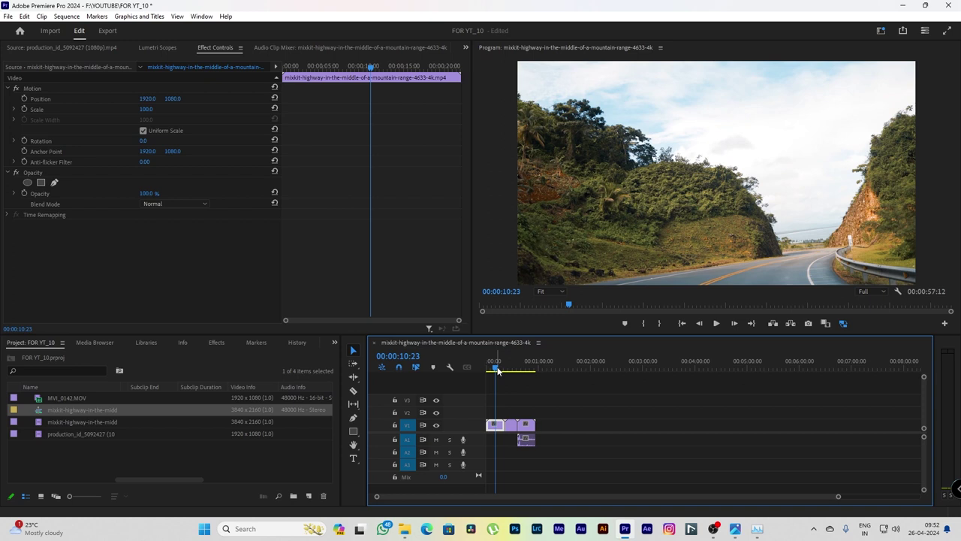
{"action": "mouse_move", "coordinate": [498, 371]}
{"action": "left_mouse_down"}
{"action": "mouse_move", "coordinate": [518, 368]}
{"action": "mouse_move", "coordinate": [480, 371]}
{"action": "left_mouse_up"}
Move a short clip later along the timeline and shrink the tracks so V1–V5 fit.
{"action": "left_click", "coordinate": [604, 393]}
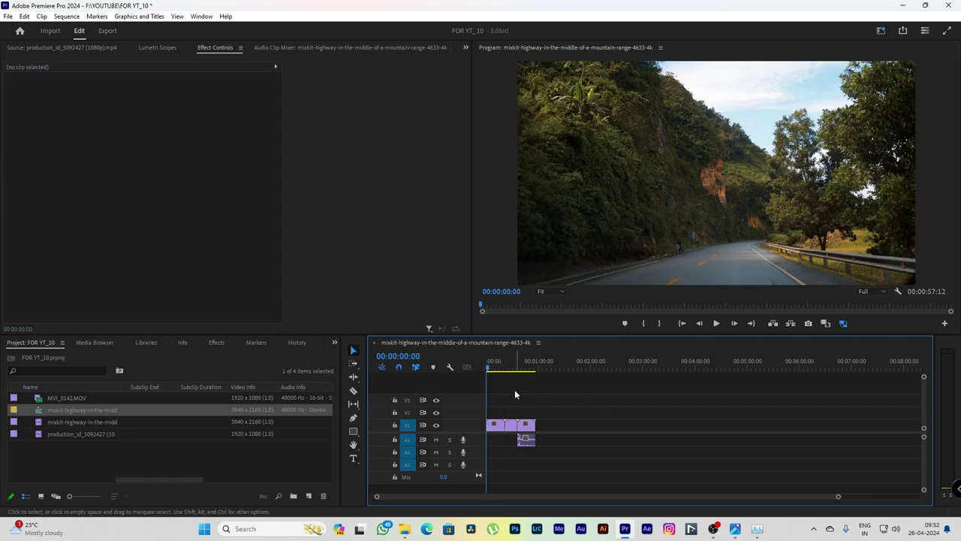
{"action": "mouse_move", "coordinate": [492, 368]}
{"action": "left_mouse_down"}
{"action": "mouse_move", "coordinate": [482, 375]}
{"action": "mouse_move", "coordinate": [505, 369]}
{"action": "left_mouse_up"}
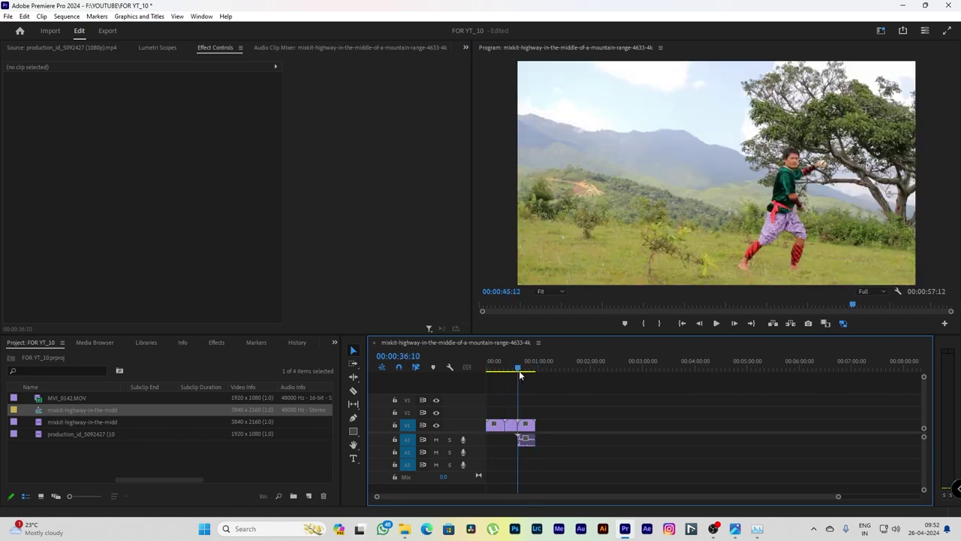
{"action": "left_click_drag", "start_coordinate": [513, 431], "coordinate": [840, 429]}
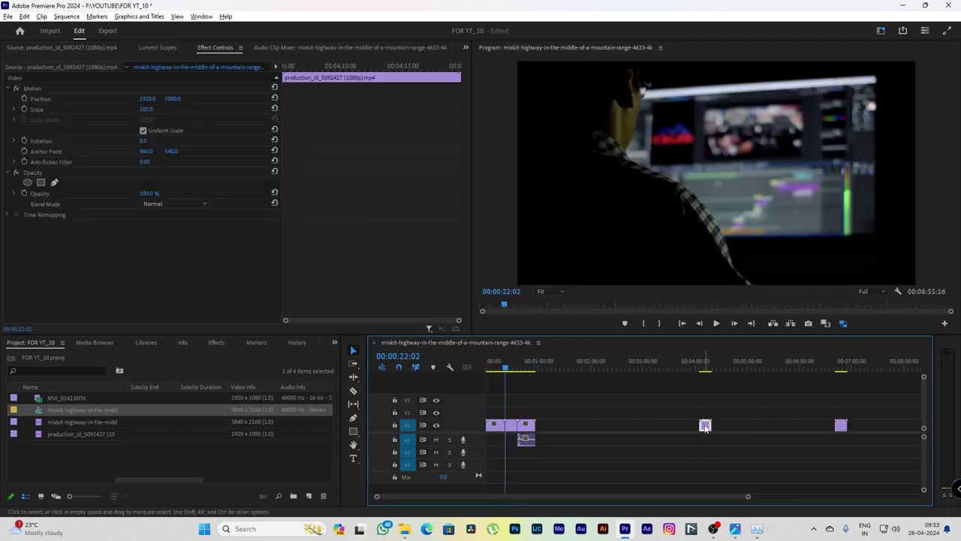
{"action": "left_click_drag", "start_coordinate": [705, 426], "coordinate": [818, 375]}
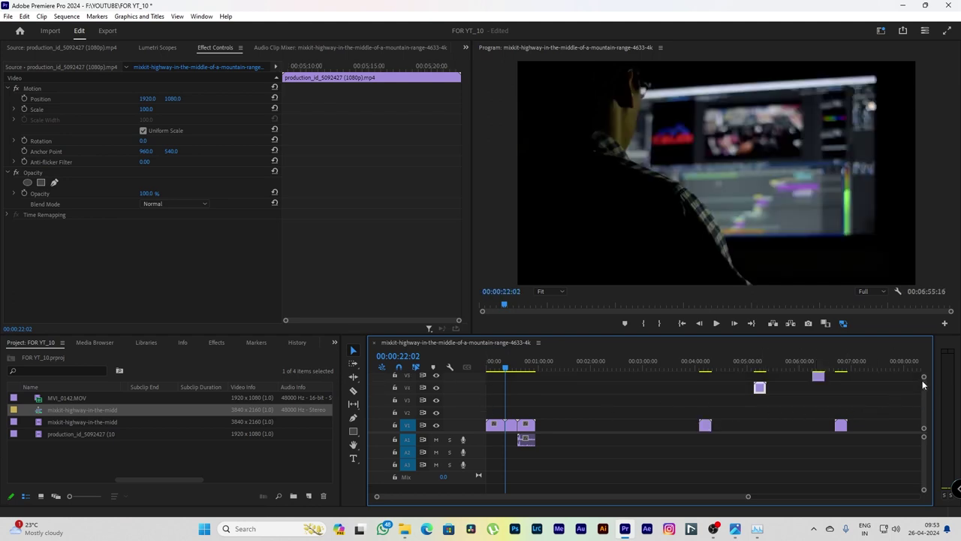
{"action": "left_click_drag", "start_coordinate": [922, 380], "coordinate": [922, 361]}
Scrub the playhead around the end of the highway clips, landing on the 00:00:36:10 edit.
{"action": "mouse_move", "coordinate": [523, 368]}
{"action": "left_mouse_down"}
{"action": "mouse_move", "coordinate": [533, 378]}
{"action": "mouse_move", "coordinate": [489, 368]}
{"action": "mouse_move", "coordinate": [825, 376]}
{"action": "mouse_move", "coordinate": [534, 366]}
{"action": "left_mouse_up"}
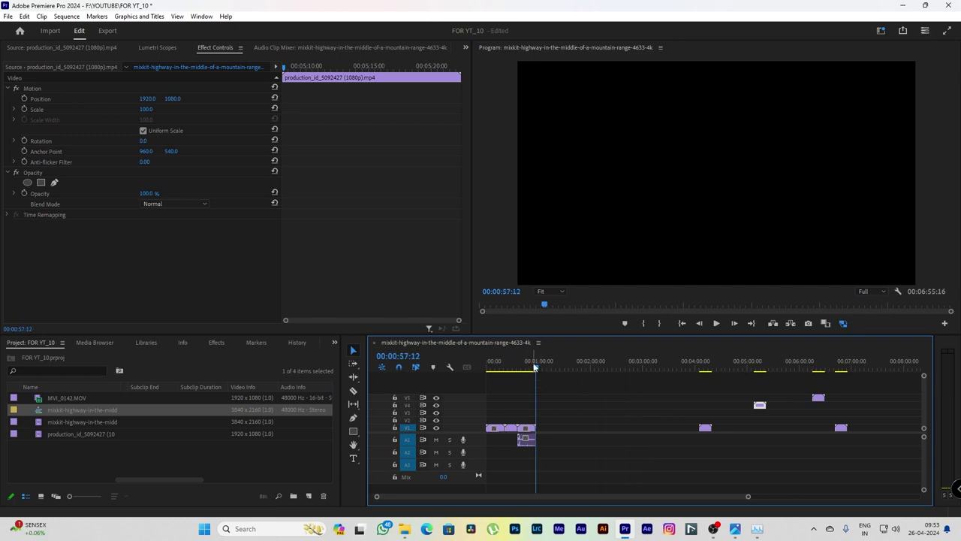
{"action": "left_click_drag", "start_coordinate": [535, 366], "coordinate": [485, 372]}
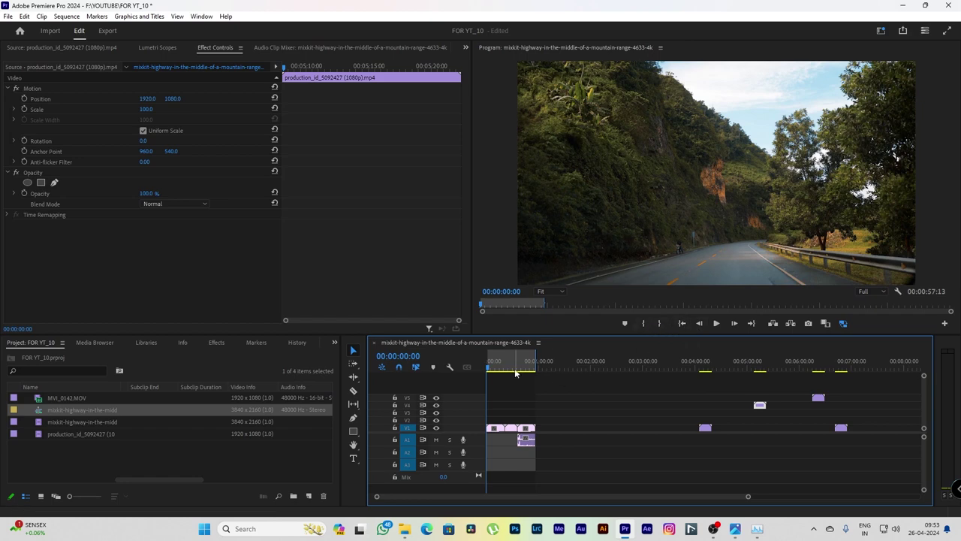
{"action": "left_click_drag", "start_coordinate": [515, 368], "coordinate": [457, 371]}
{"action": "left_click", "coordinate": [492, 370]}
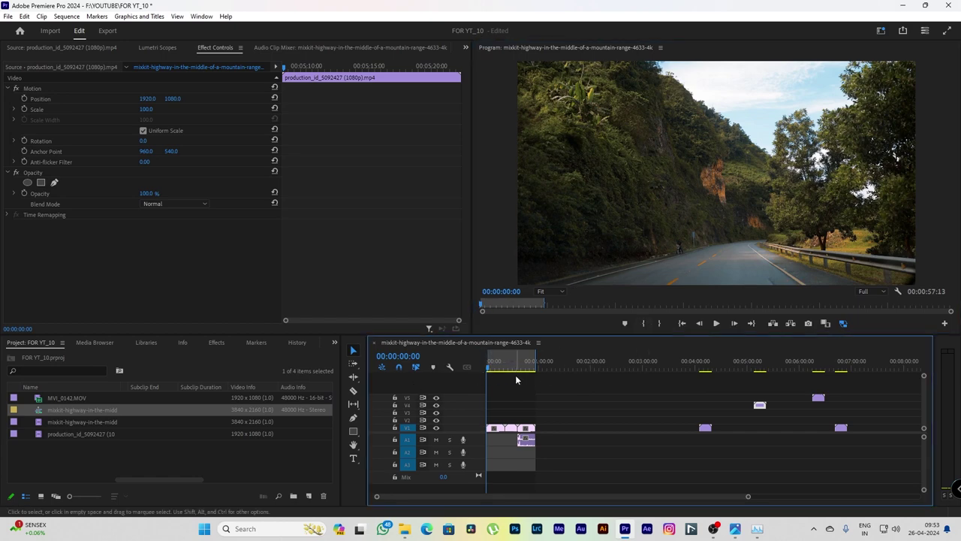
{"action": "left_click_drag", "start_coordinate": [520, 368], "coordinate": [536, 376]}
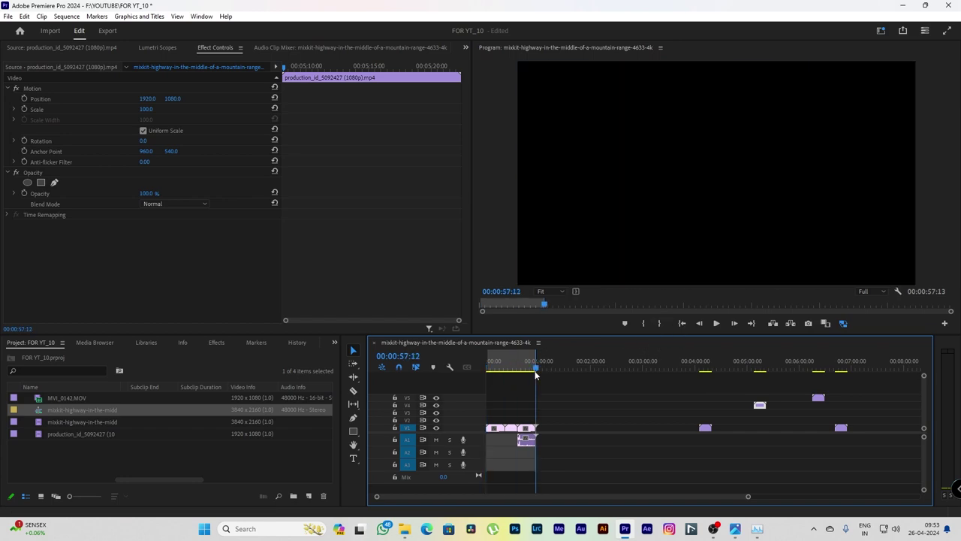
{"action": "left_click", "coordinate": [661, 323]}
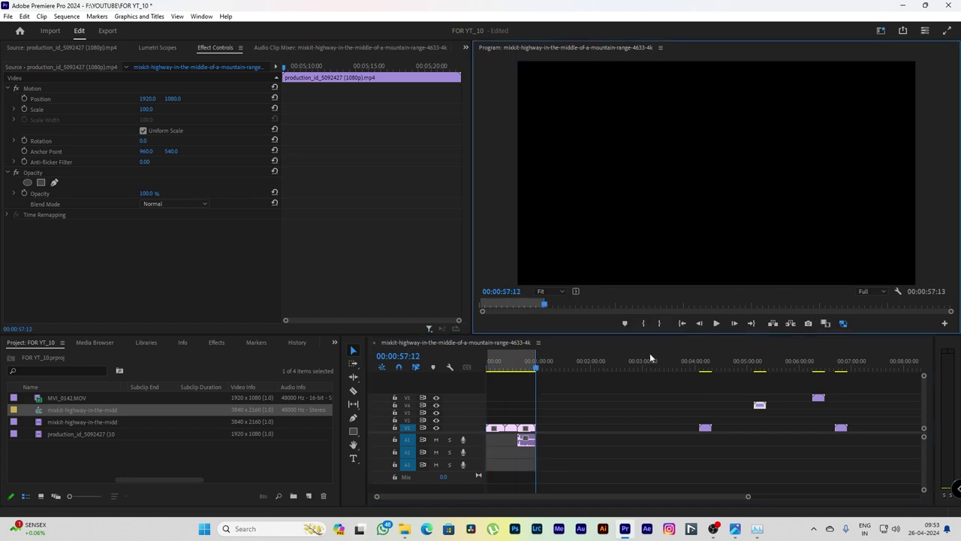
{"action": "left_click_drag", "start_coordinate": [533, 371], "coordinate": [506, 369]}
{"action": "key", "text": "Down"}
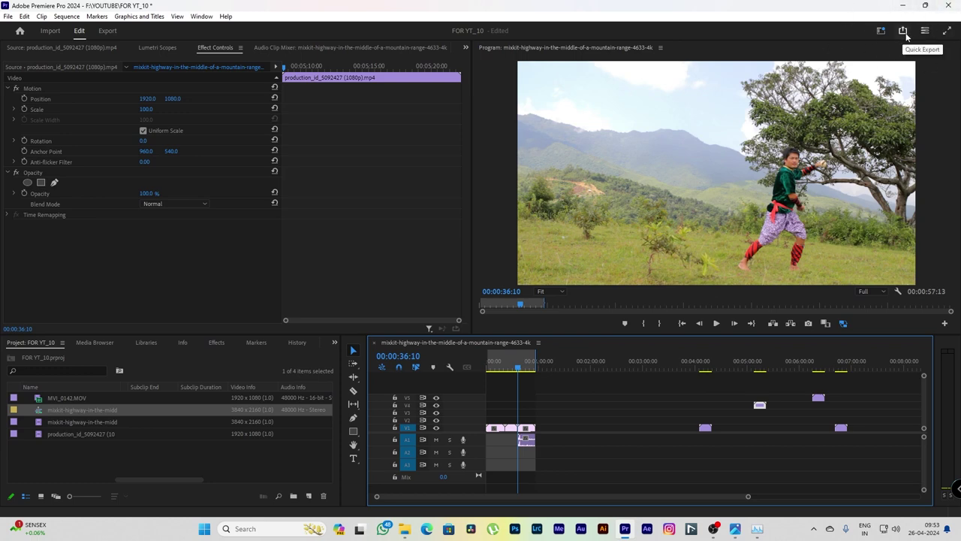
{"action": "left_click", "coordinate": [904, 31]}
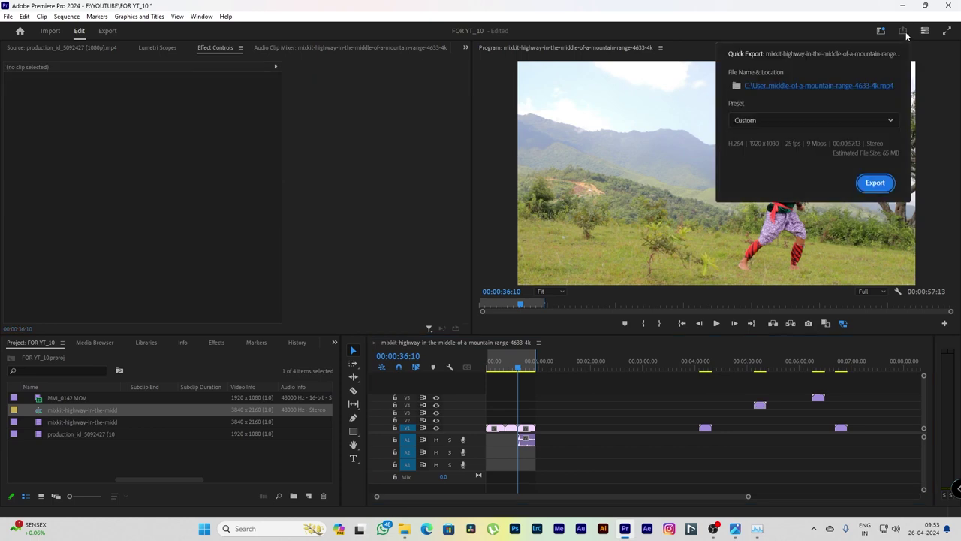
{"action": "left_click", "coordinate": [885, 120]}
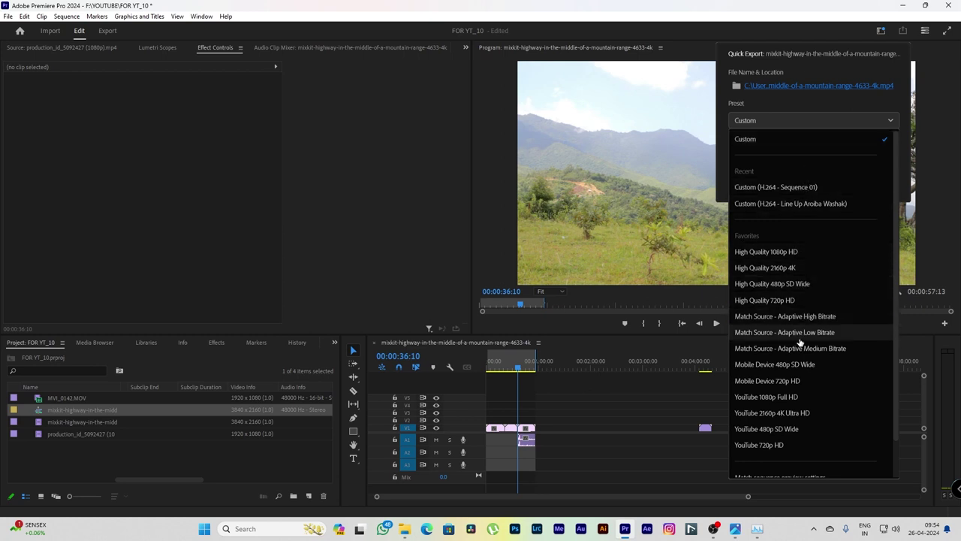
{"action": "left_click", "coordinate": [800, 396]}
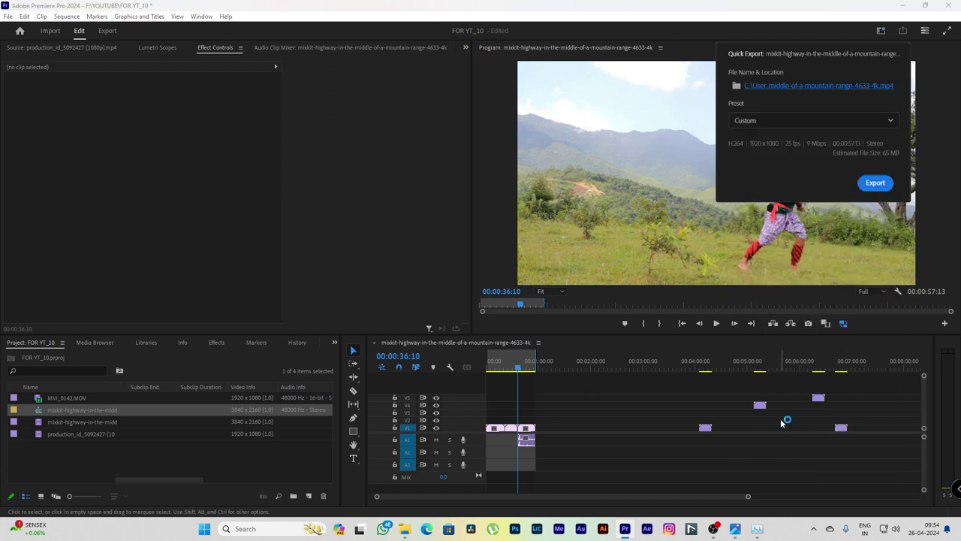
{"action": "left_click", "coordinate": [882, 32]}
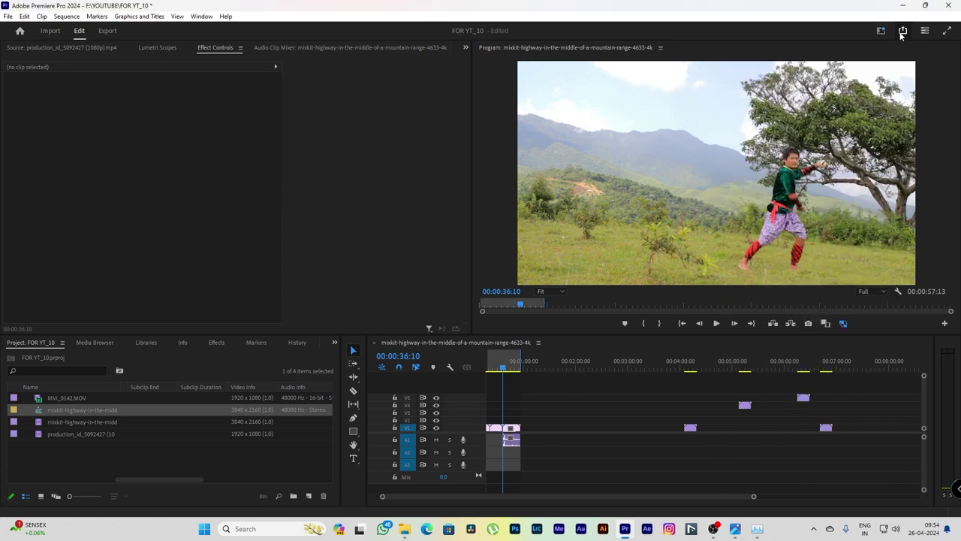
{"action": "left_click", "coordinate": [881, 31]}
{"action": "left_click", "coordinate": [871, 120]}
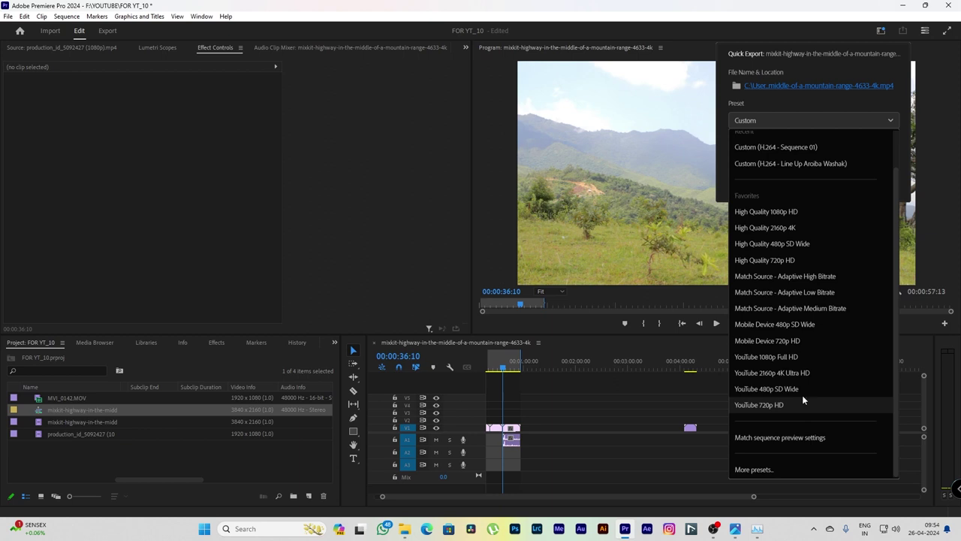
{"action": "left_click", "coordinate": [933, 67]}
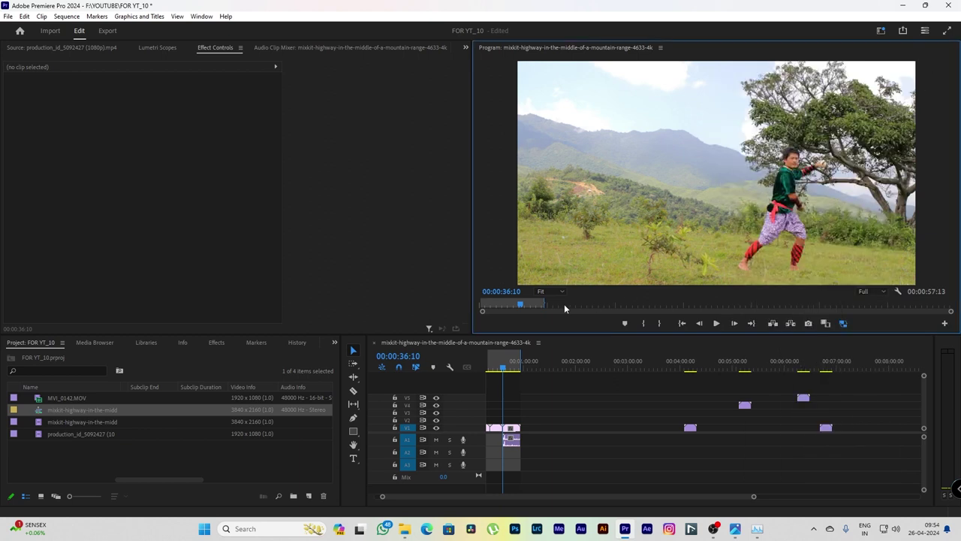
{"action": "left_click", "coordinate": [513, 366]}
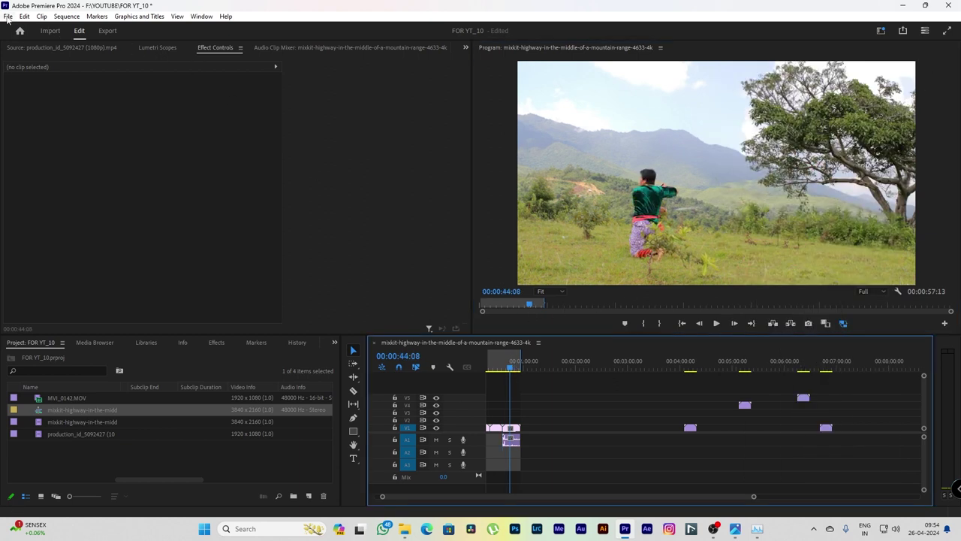
Open the full media Export settings and name the output mater.mp4, saved to the Desktop.
{"action": "left_click", "coordinate": [9, 18]}
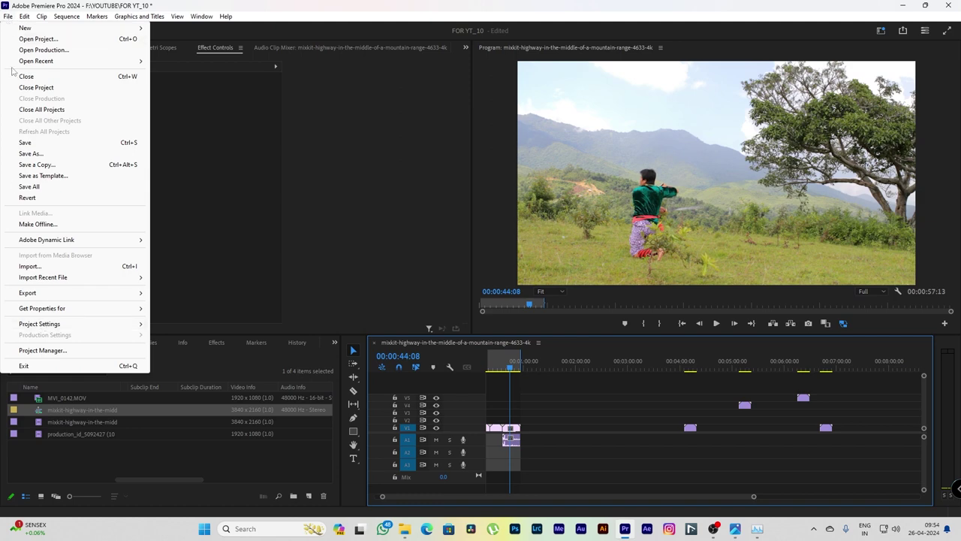
{"action": "mouse_move", "coordinate": [81, 292]}
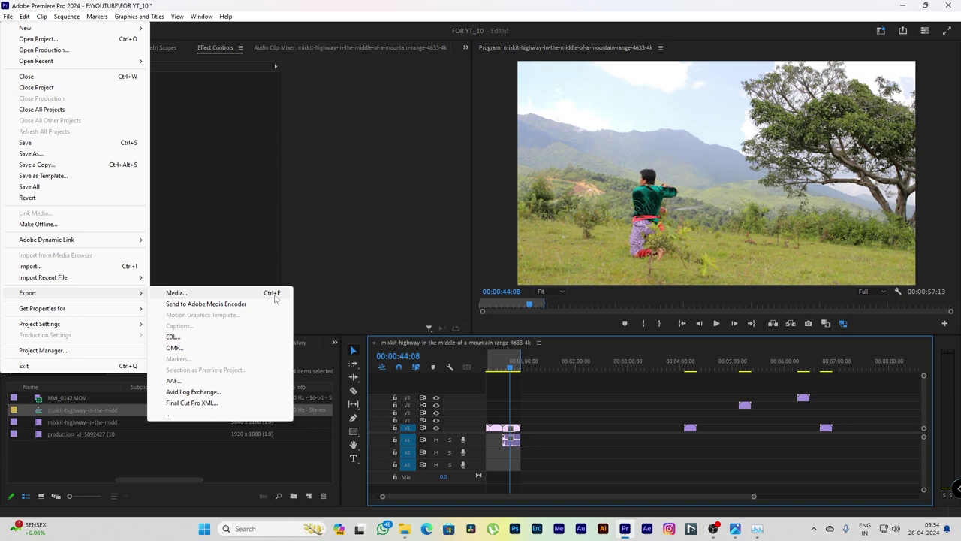
{"action": "left_click", "coordinate": [274, 293]}
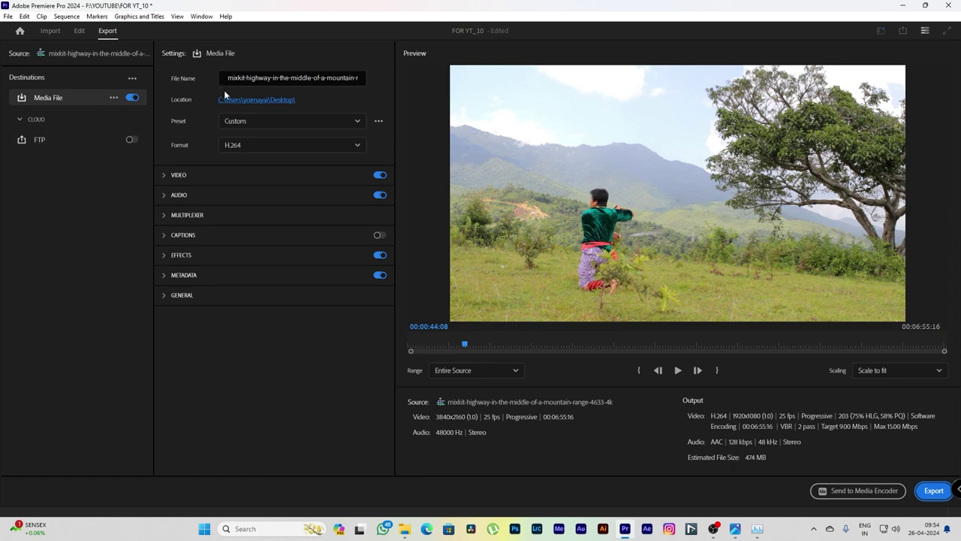
{"action": "left_click", "coordinate": [253, 79]}
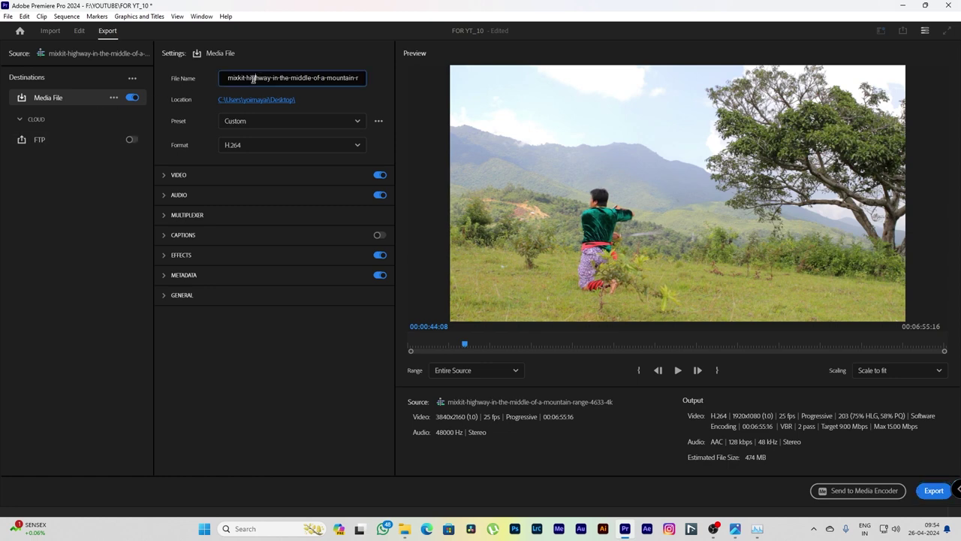
{"action": "key", "text": "ctrl+a"}
{"action": "type", "text": "ma"}
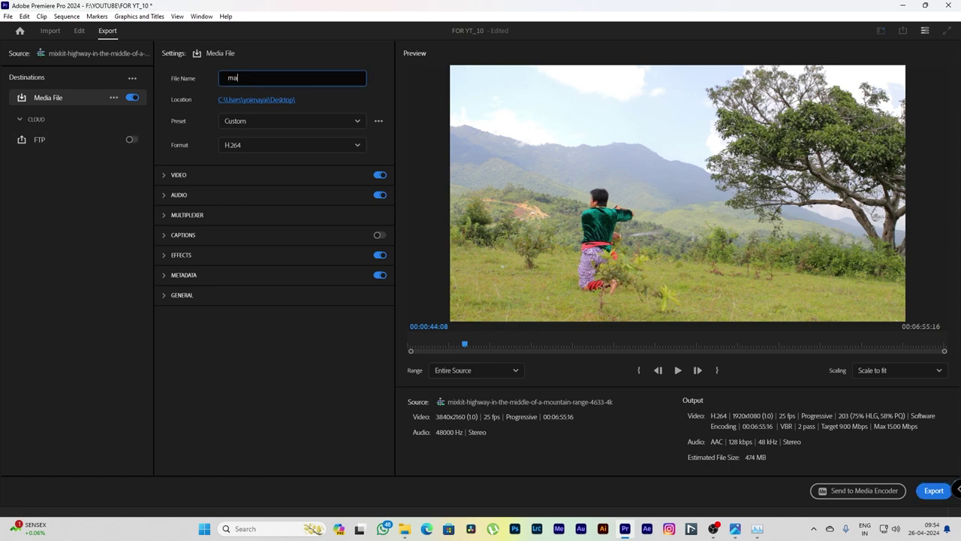
{"action": "left_click", "coordinate": [261, 104]}
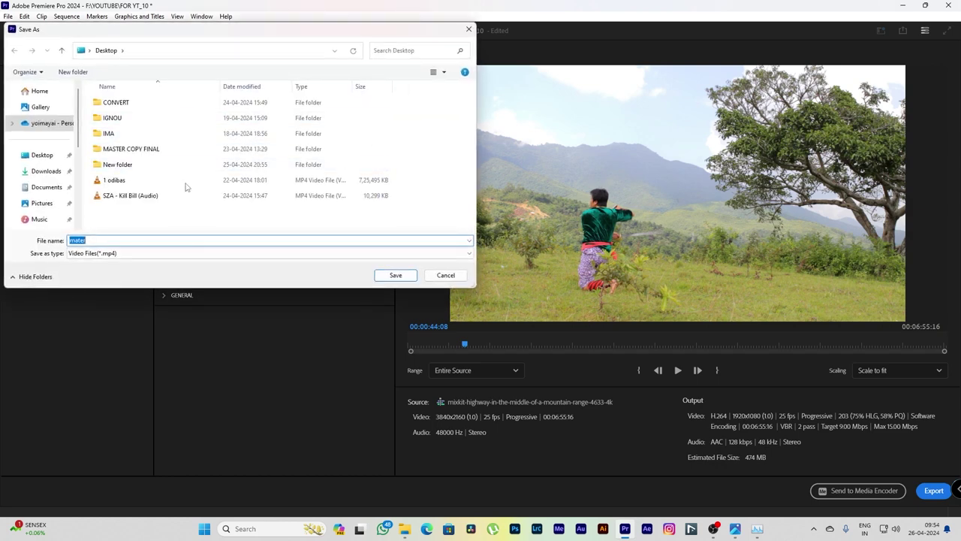
{"action": "left_click", "coordinate": [393, 278]}
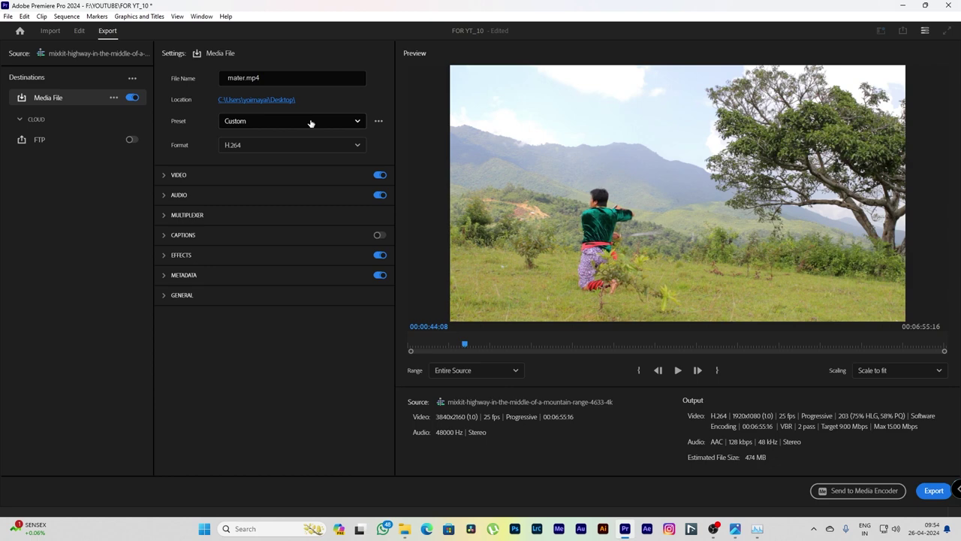
Scroll the Preset dropdown down to the YouTube presets and More presets entry.
{"action": "left_click", "coordinate": [311, 121]}
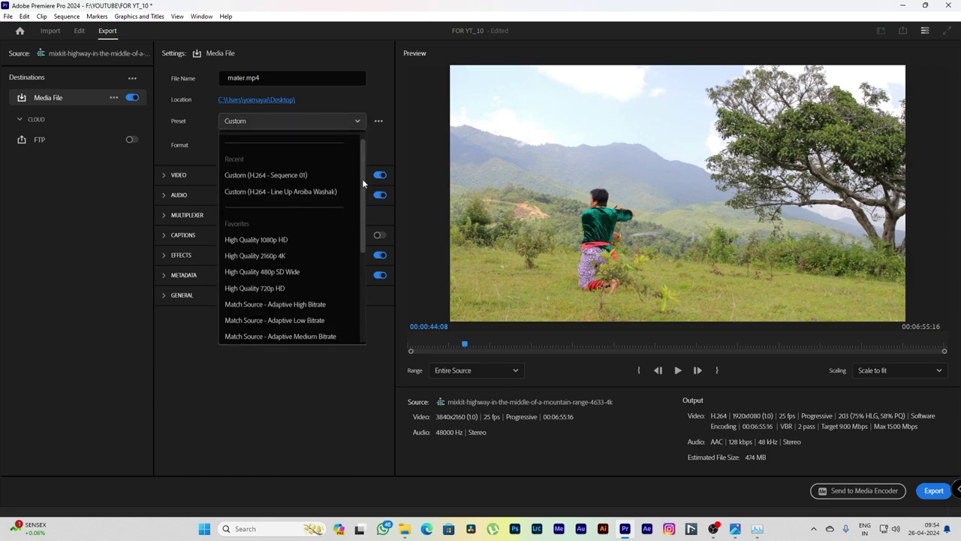
{"action": "left_click_drag", "start_coordinate": [362, 179], "coordinate": [365, 193]}
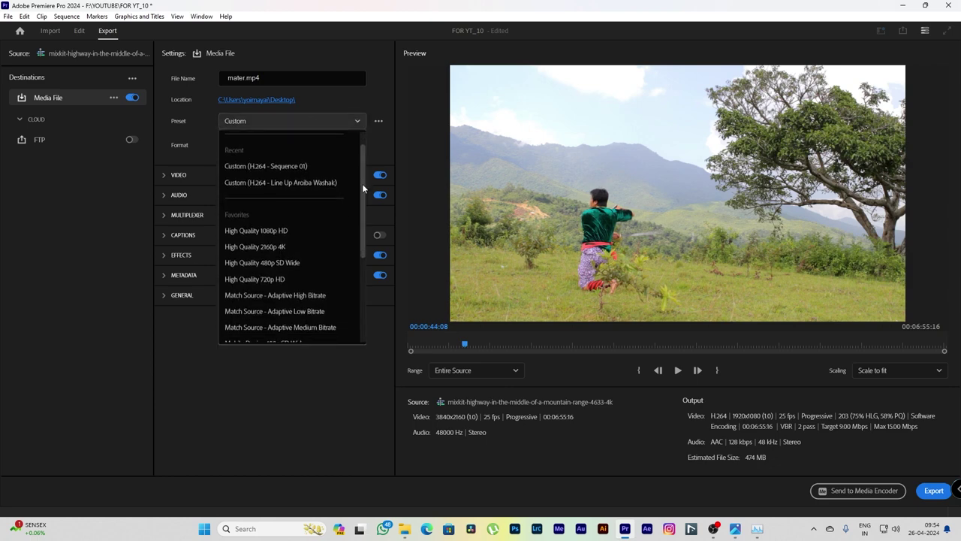
{"action": "left_click", "coordinate": [355, 121]}
{"action": "left_click_drag", "start_coordinate": [363, 165], "coordinate": [363, 267]}
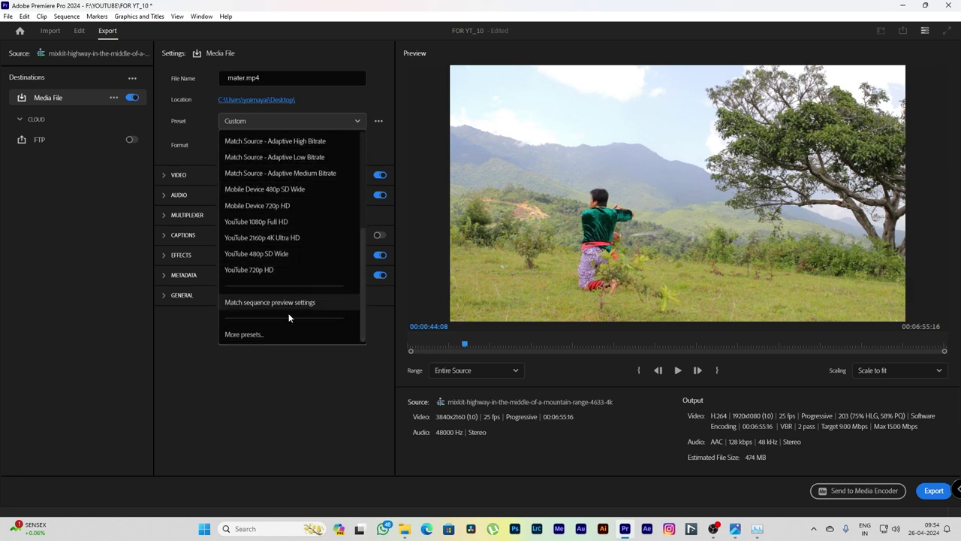
Open the Preset Manager from More presets and scroll through the available presets.
{"action": "left_click", "coordinate": [245, 334]}
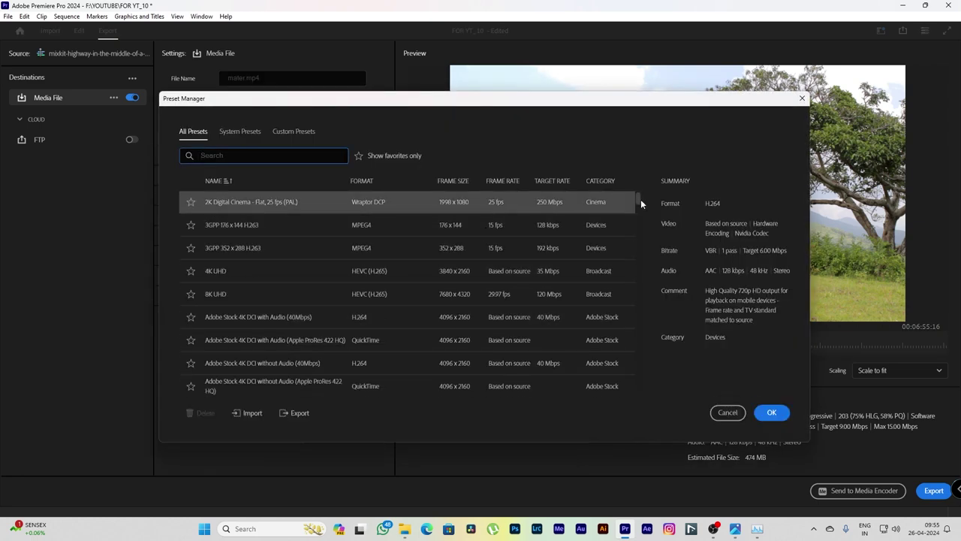
{"action": "left_click_drag", "start_coordinate": [639, 198], "coordinate": [637, 209]}
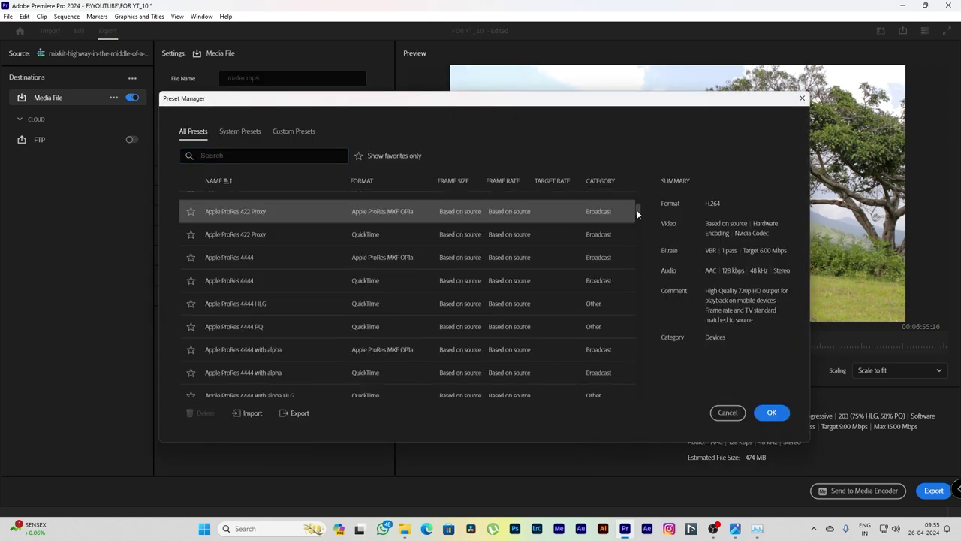
{"action": "left_click_drag", "start_coordinate": [637, 209], "coordinate": [638, 244]}
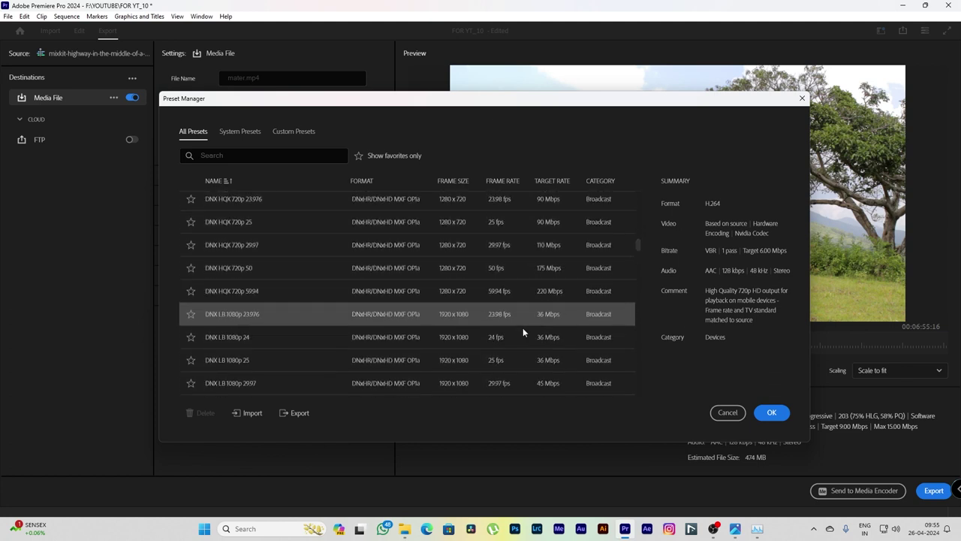
{"action": "scroll", "coordinate": [523, 328], "scroll_direction": "down", "scroll_amount": 2}
{"action": "scroll", "coordinate": [523, 327], "scroll_direction": "down", "scroll_amount": 2}
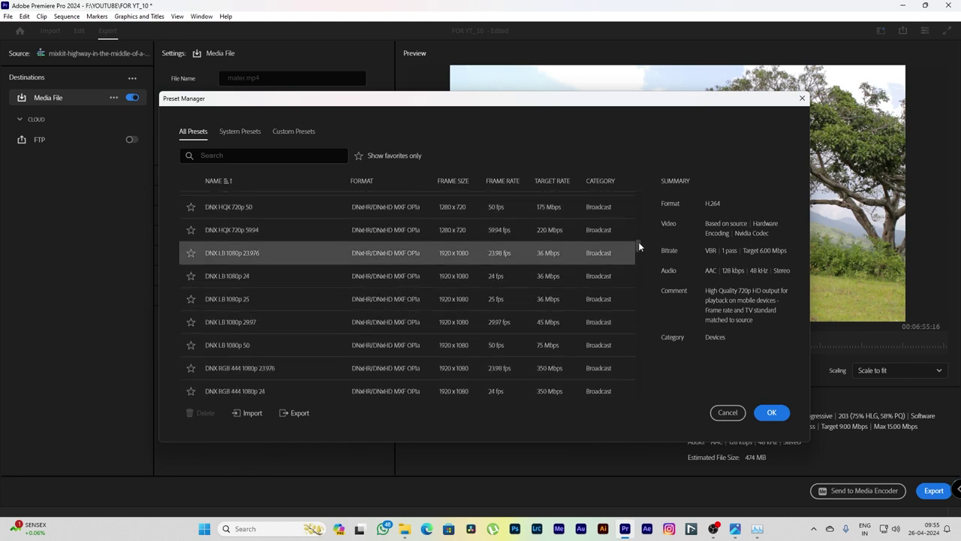
{"action": "left_click_drag", "start_coordinate": [639, 242], "coordinate": [633, 212]}
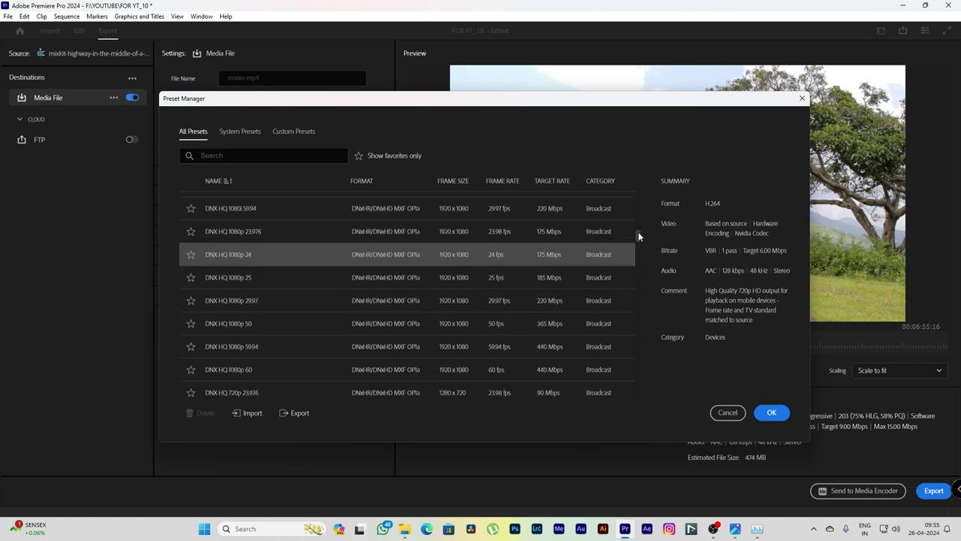
Search for Apple presets, favourite both ProRes 4444 with alpha presets, and apply the MXF OP1a one.
{"action": "left_click", "coordinate": [234, 154]}
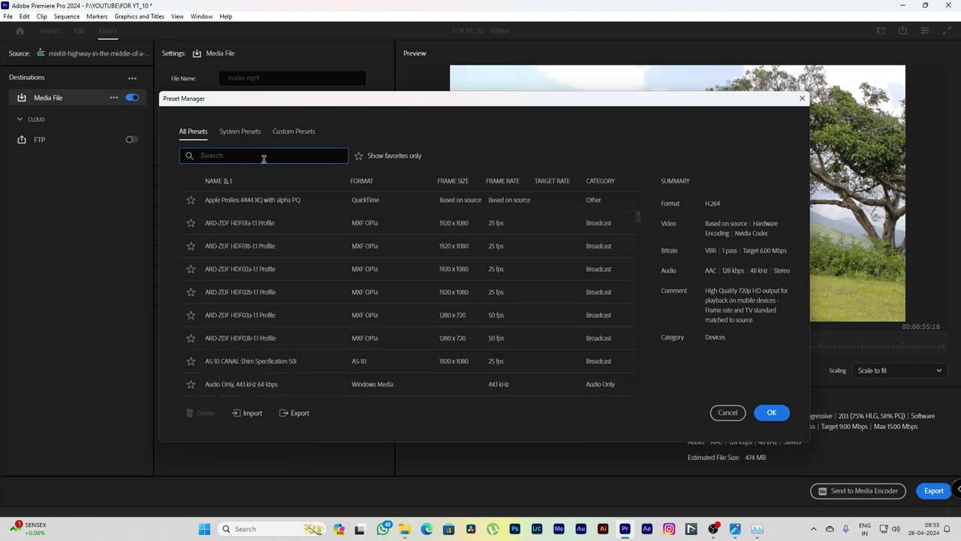
{"action": "type", "text": "app"}
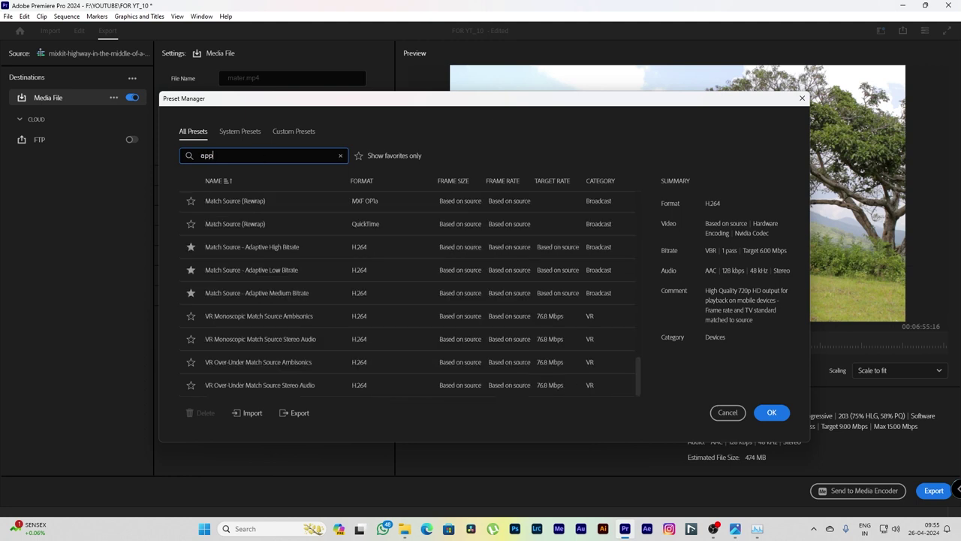
{"action": "scroll", "coordinate": [272, 193], "scroll_direction": "down", "scroll_amount": 5}
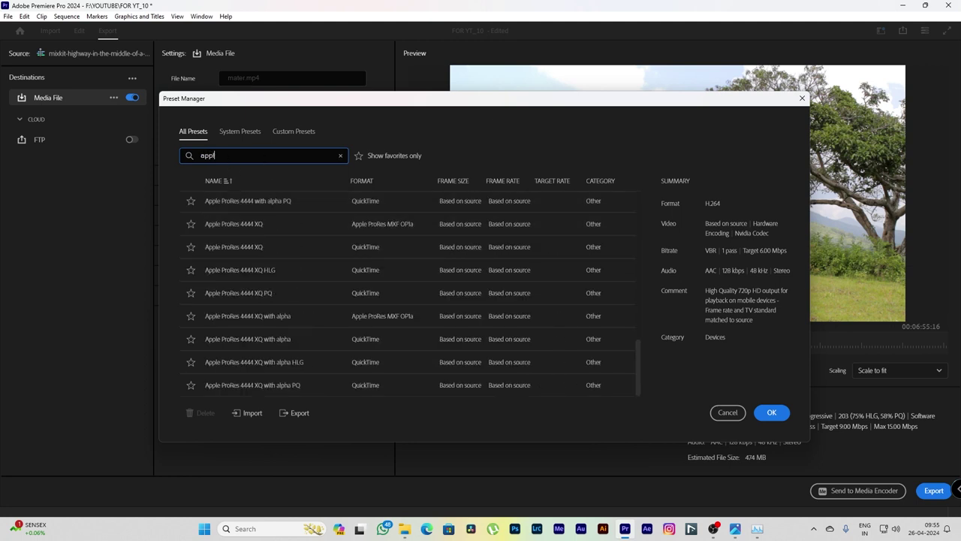
{"action": "type", "text": "e"}
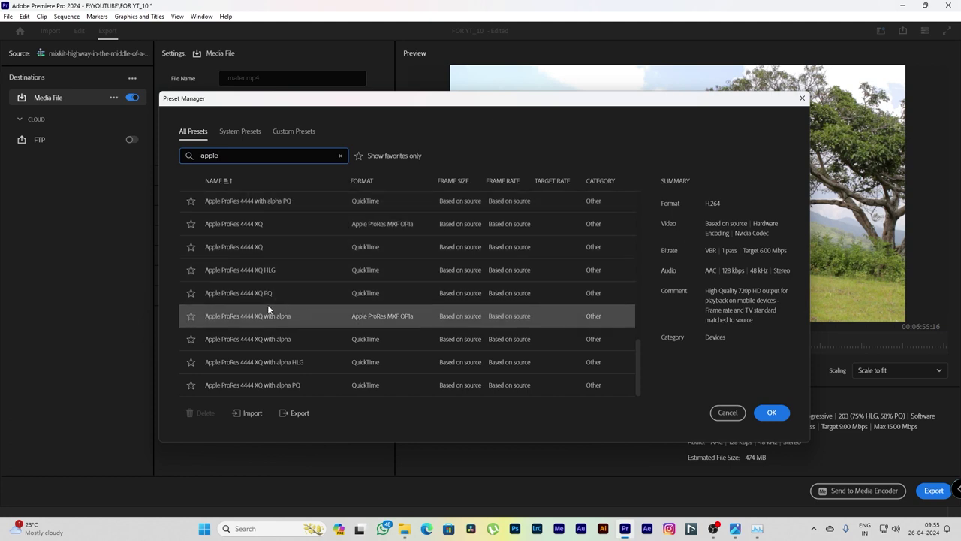
{"action": "scroll", "coordinate": [302, 361], "scroll_direction": "up", "scroll_amount": 2}
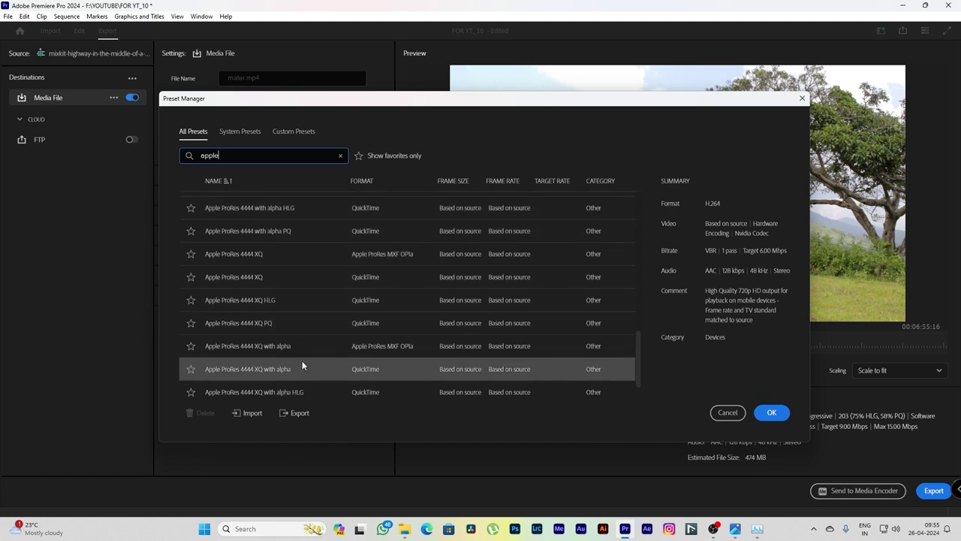
{"action": "scroll", "coordinate": [325, 347], "scroll_direction": "up", "scroll_amount": 2}
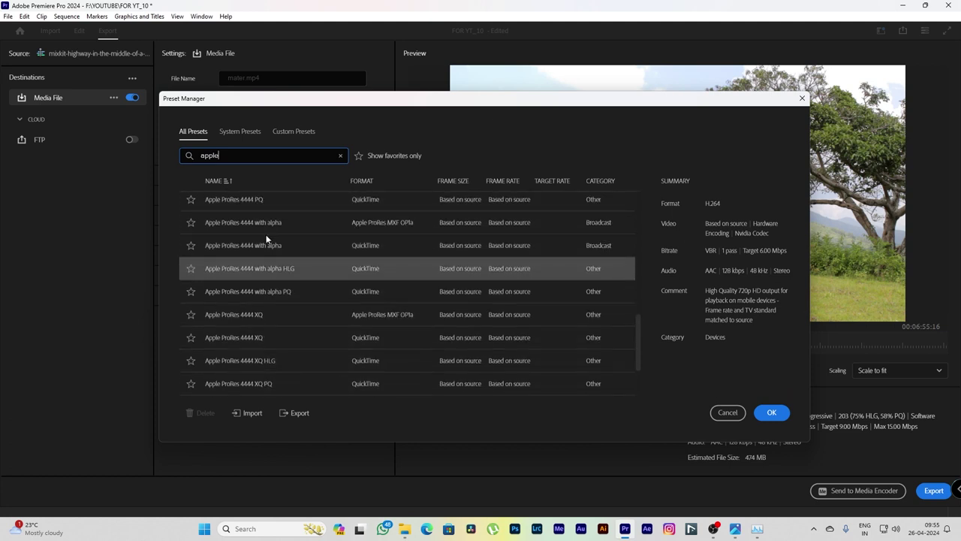
{"action": "scroll", "coordinate": [495, 257], "scroll_direction": "up", "scroll_amount": 1}
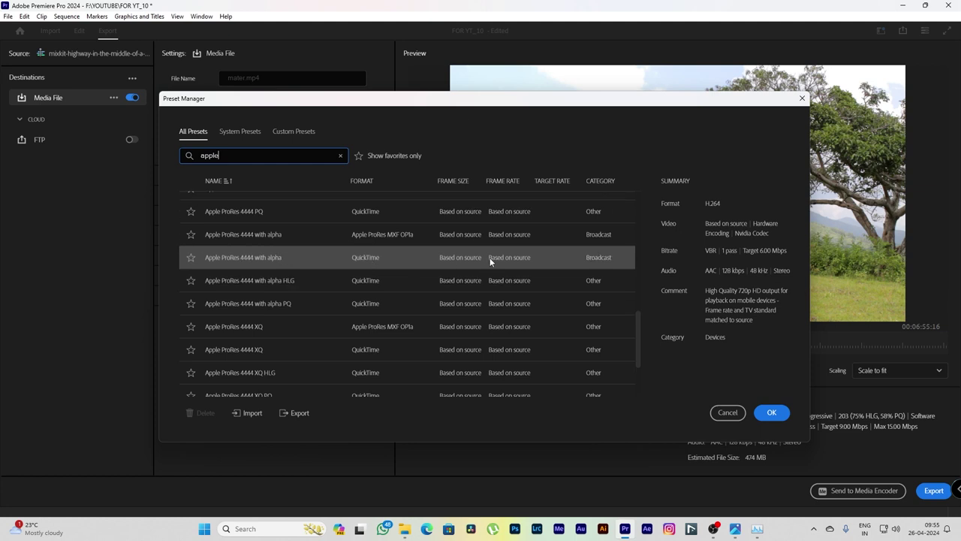
{"action": "left_click", "coordinate": [189, 257]}
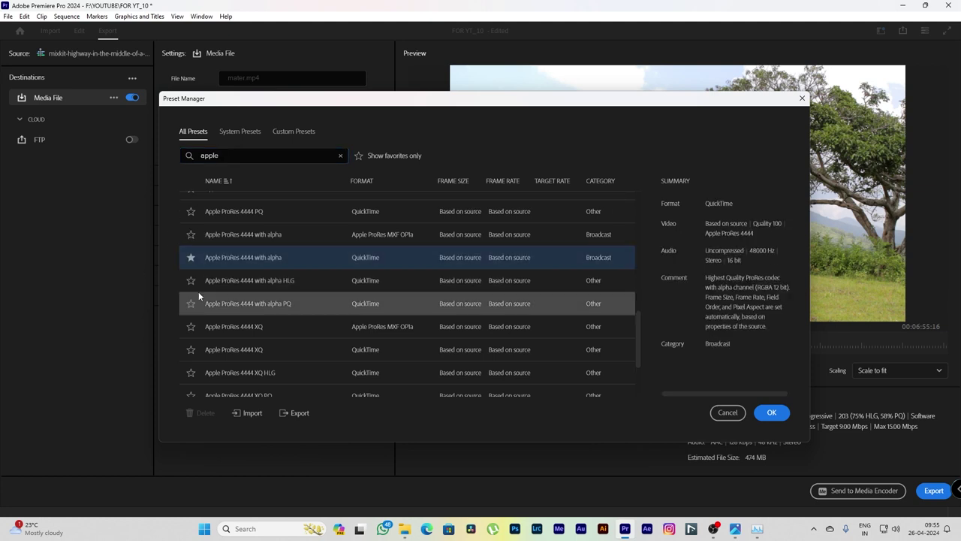
{"action": "left_click", "coordinate": [190, 235]}
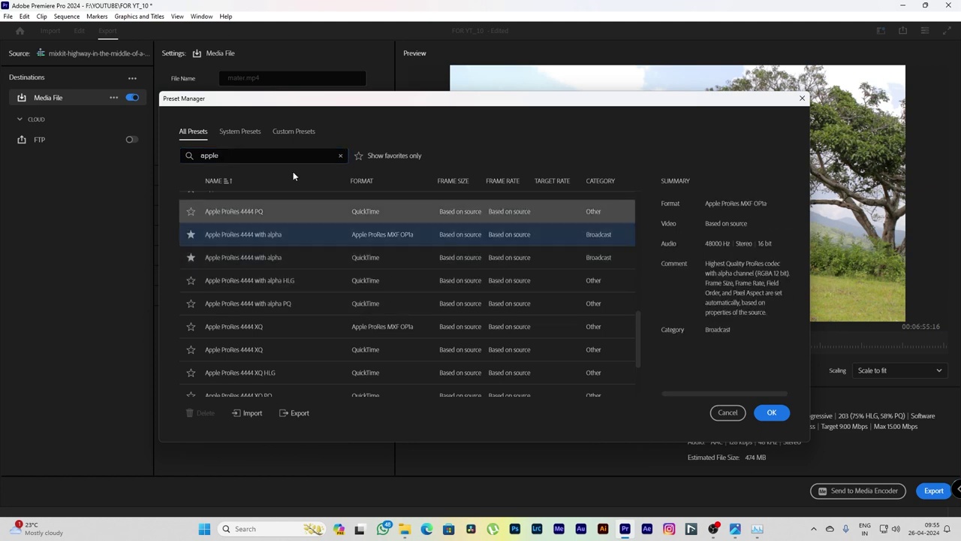
{"action": "left_click", "coordinate": [771, 412]}
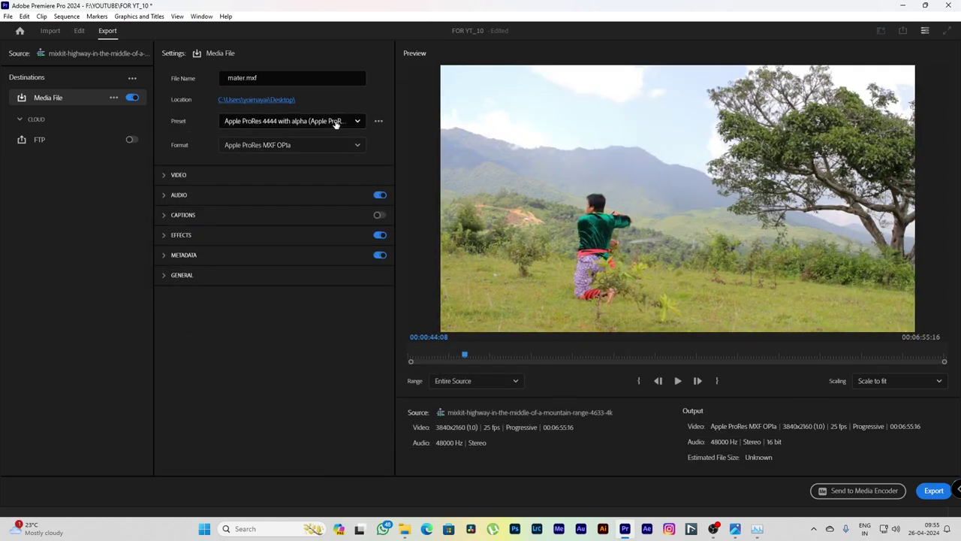
Pick High Quality 2160p 4K from the Favorites presets, exporting H.264 mater.mp4 at 3840x2160.
{"action": "left_click", "coordinate": [336, 121]}
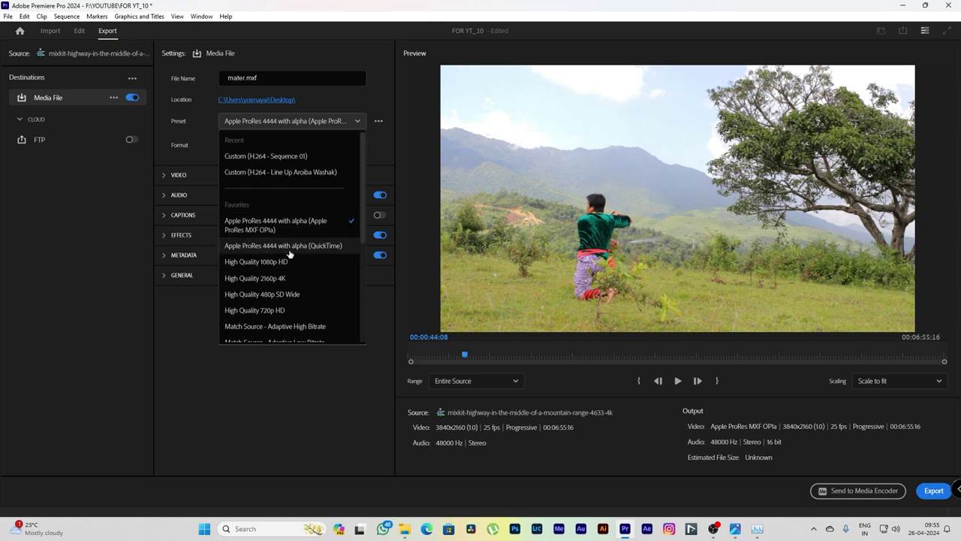
{"action": "scroll", "coordinate": [283, 300], "scroll_direction": "down", "scroll_amount": 1}
{"action": "left_click", "coordinate": [281, 366]}
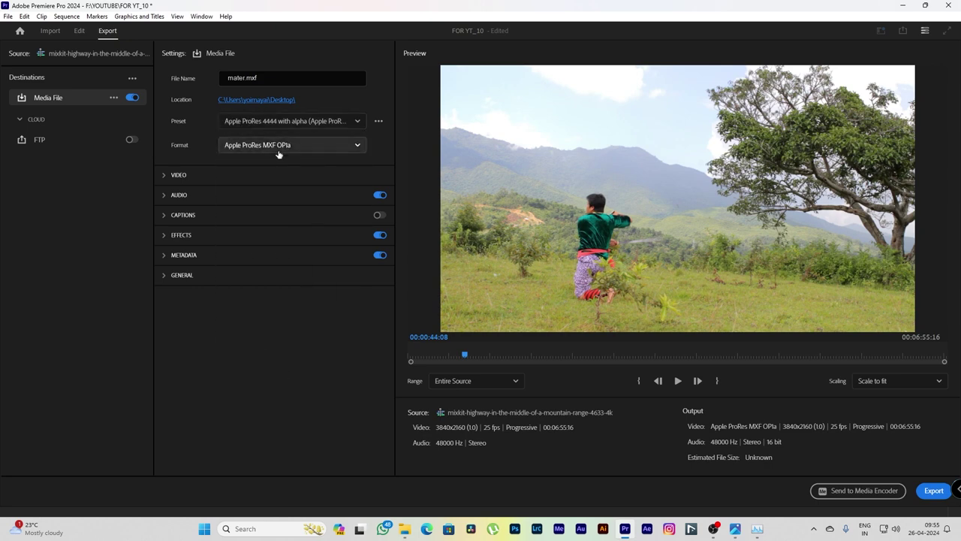
{"action": "left_click", "coordinate": [276, 148]}
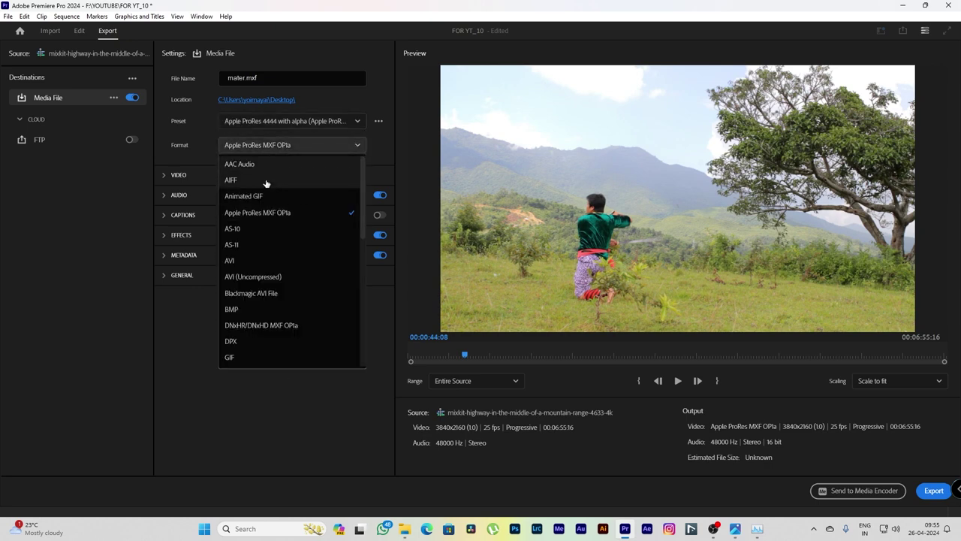
{"action": "left_click", "coordinate": [267, 123]}
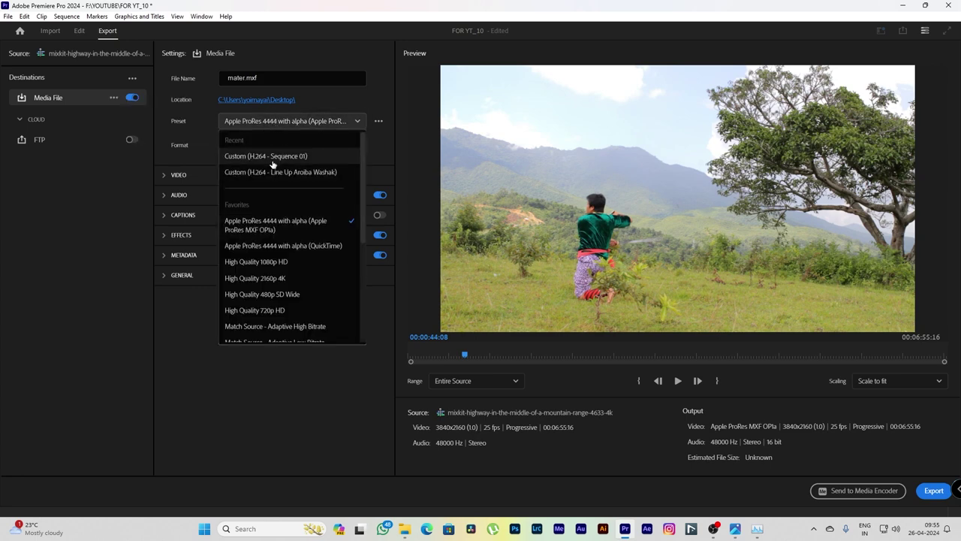
{"action": "scroll", "coordinate": [278, 279], "scroll_direction": "down", "scroll_amount": 1}
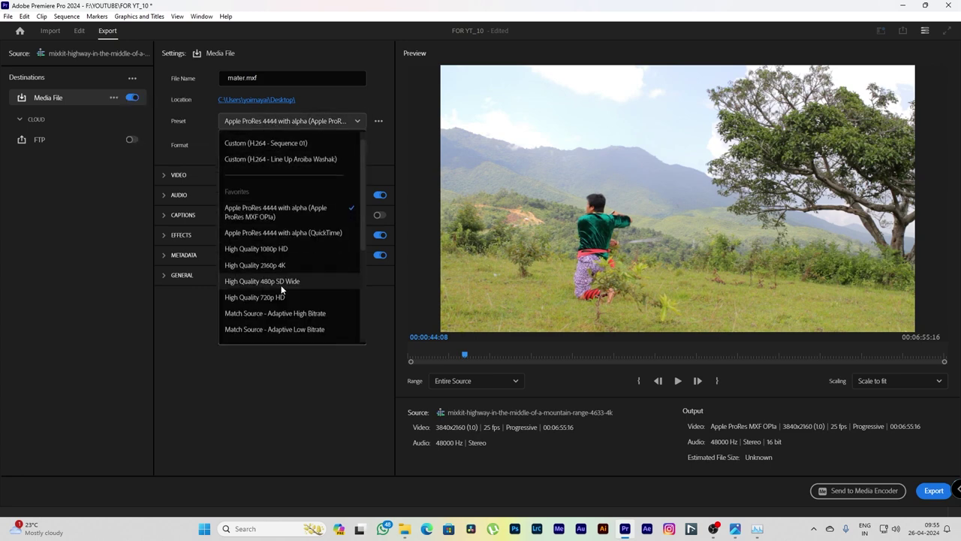
{"action": "left_click", "coordinate": [273, 268]}
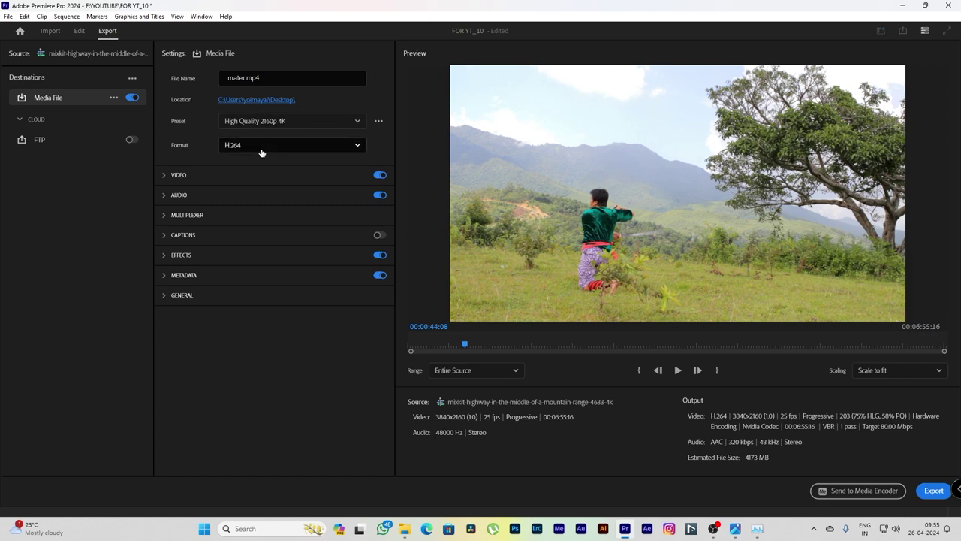
{"action": "left_click", "coordinate": [251, 147]}
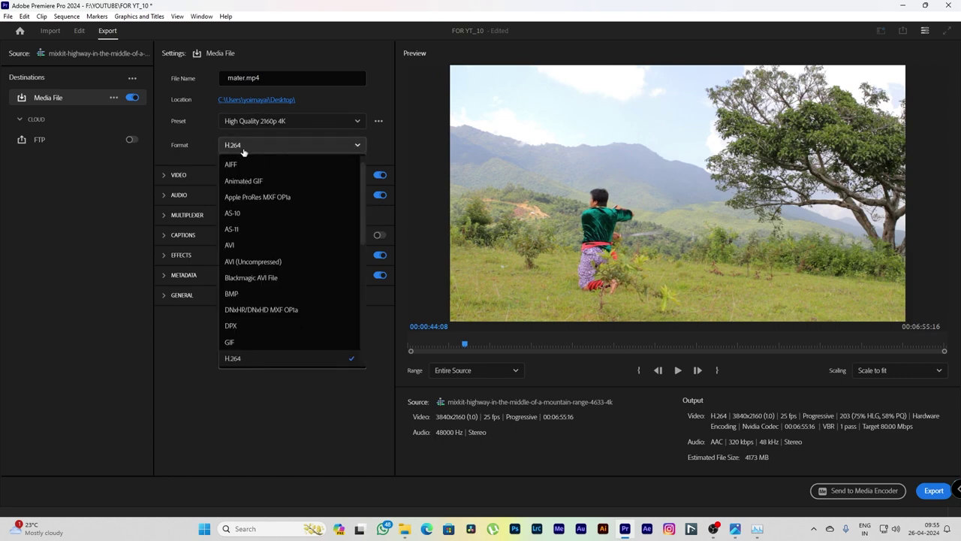
Browse the full export Format list looking for QuickTime among the available formats.
{"action": "scroll", "coordinate": [242, 180], "scroll_direction": "up", "scroll_amount": 1}
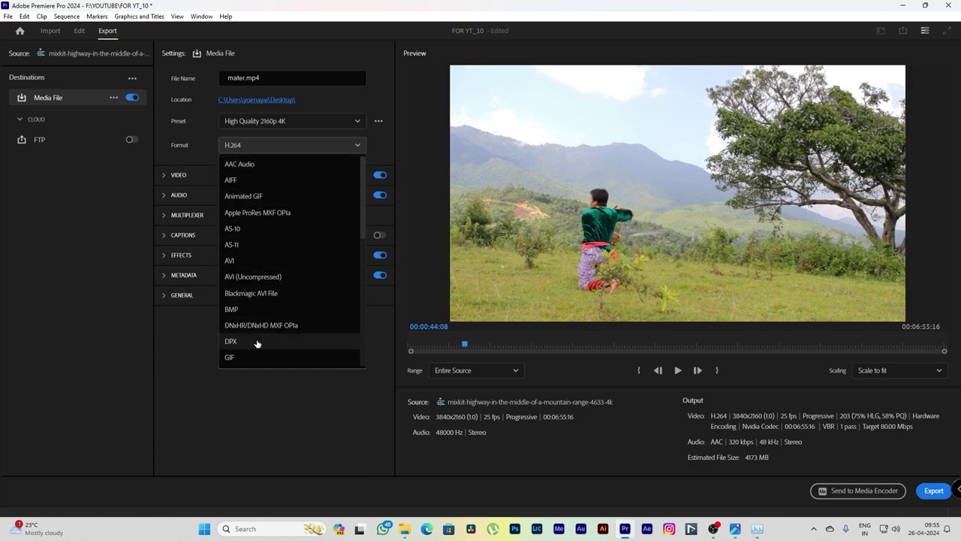
{"action": "scroll", "coordinate": [256, 352], "scroll_direction": "down", "scroll_amount": 4}
{"action": "scroll", "coordinate": [256, 351], "scroll_direction": "down", "scroll_amount": 2}
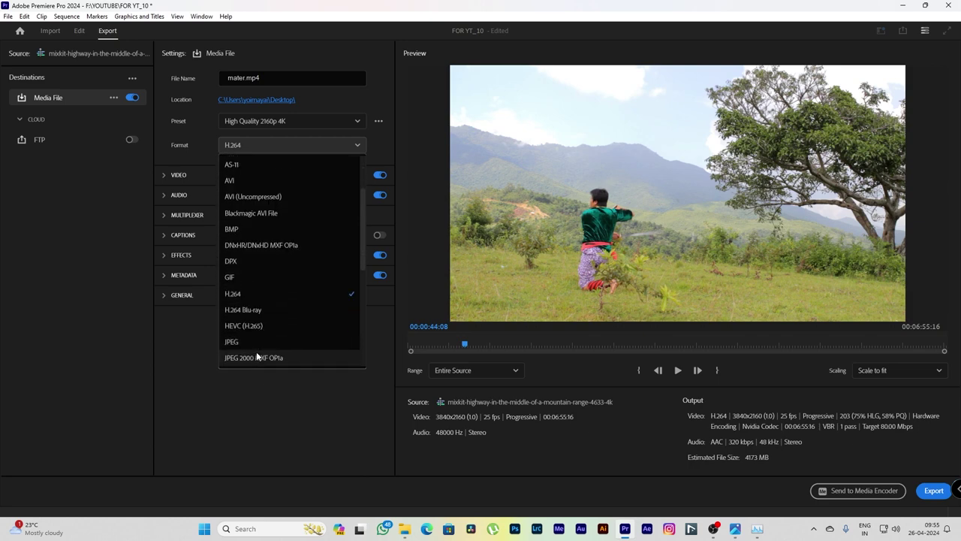
{"action": "scroll", "coordinate": [256, 351], "scroll_direction": "down", "scroll_amount": 1}
{"action": "scroll", "coordinate": [256, 352], "scroll_direction": "down", "scroll_amount": 3}
{"action": "scroll", "coordinate": [256, 352], "scroll_direction": "down", "scroll_amount": 1}
{"action": "left_click", "coordinate": [221, 147]}
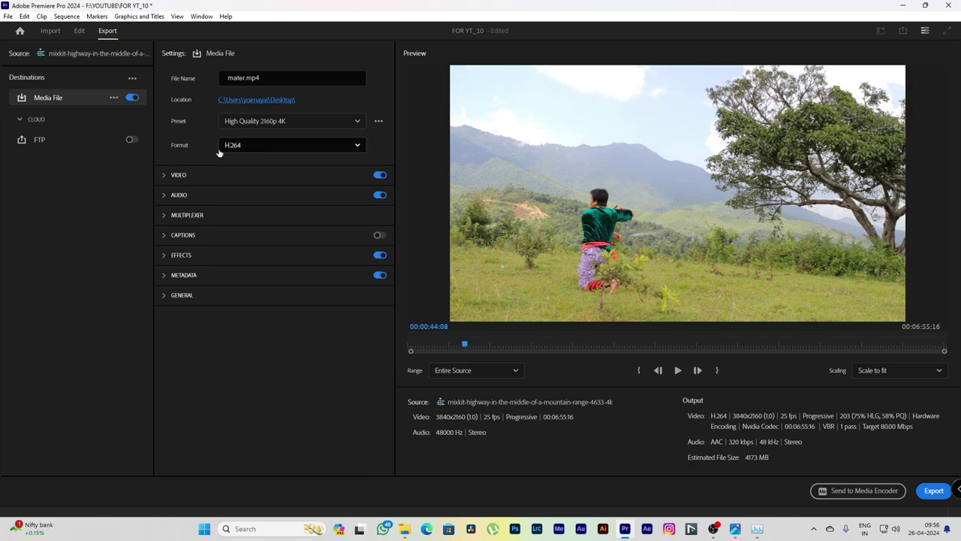
{"action": "left_click", "coordinate": [253, 147]}
{"action": "scroll", "coordinate": [262, 223], "scroll_direction": "down", "scroll_amount": 1}
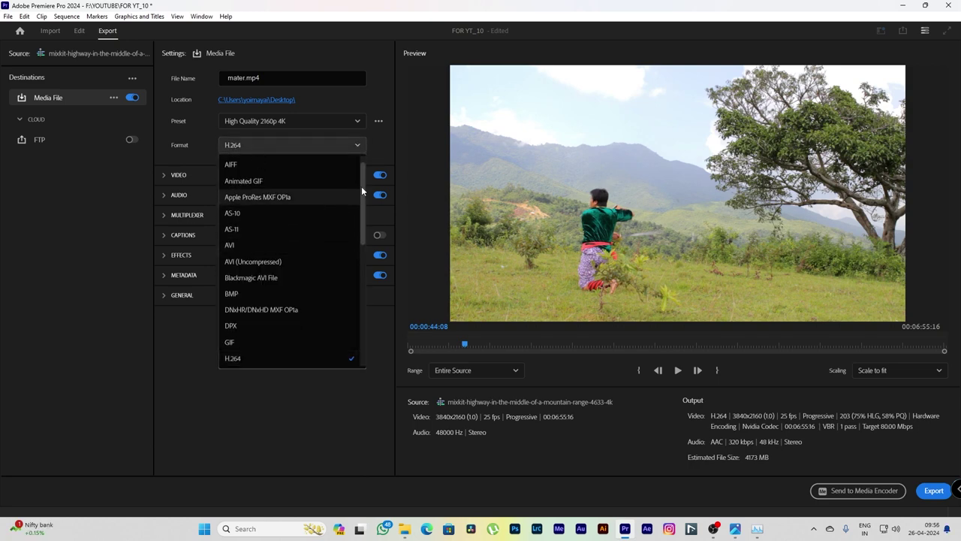
{"action": "scroll", "coordinate": [354, 199], "scroll_direction": "down", "scroll_amount": 1}
{"action": "scroll", "coordinate": [358, 211], "scroll_direction": "down", "scroll_amount": 3}
{"action": "scroll", "coordinate": [348, 222], "scroll_direction": "down", "scroll_amount": 1}
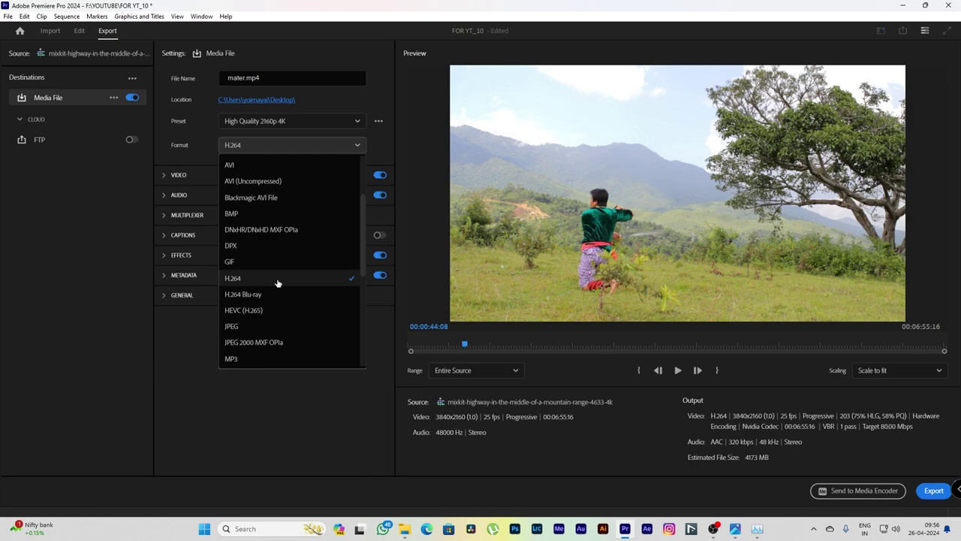
{"action": "scroll", "coordinate": [290, 308], "scroll_direction": "down", "scroll_amount": 1}
{"action": "scroll", "coordinate": [291, 308], "scroll_direction": "down", "scroll_amount": 1}
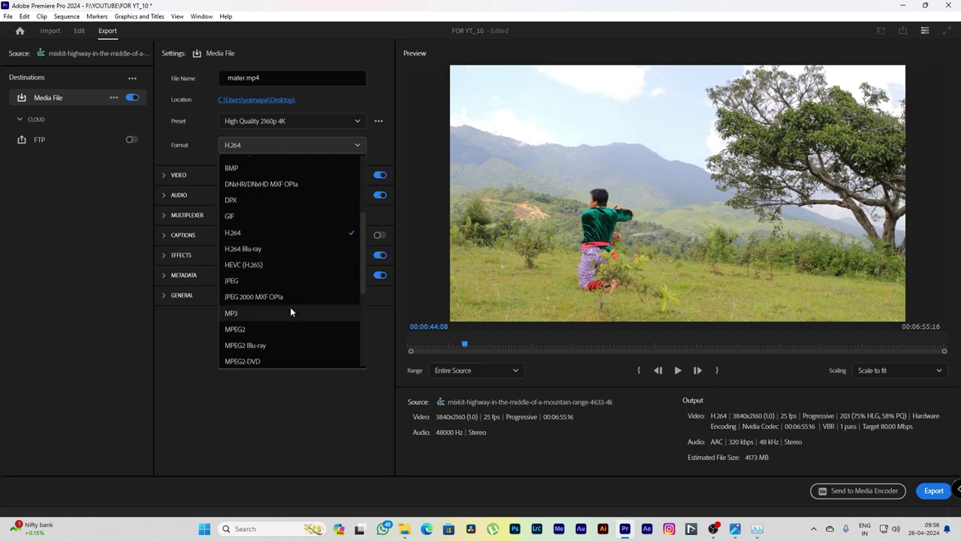
{"action": "scroll", "coordinate": [290, 308], "scroll_direction": "down", "scroll_amount": 1}
{"action": "scroll", "coordinate": [290, 308], "scroll_direction": "down", "scroll_amount": 1}
{"action": "scroll", "coordinate": [291, 308], "scroll_direction": "down", "scroll_amount": 1}
{"action": "scroll", "coordinate": [290, 308], "scroll_direction": "down", "scroll_amount": 1}
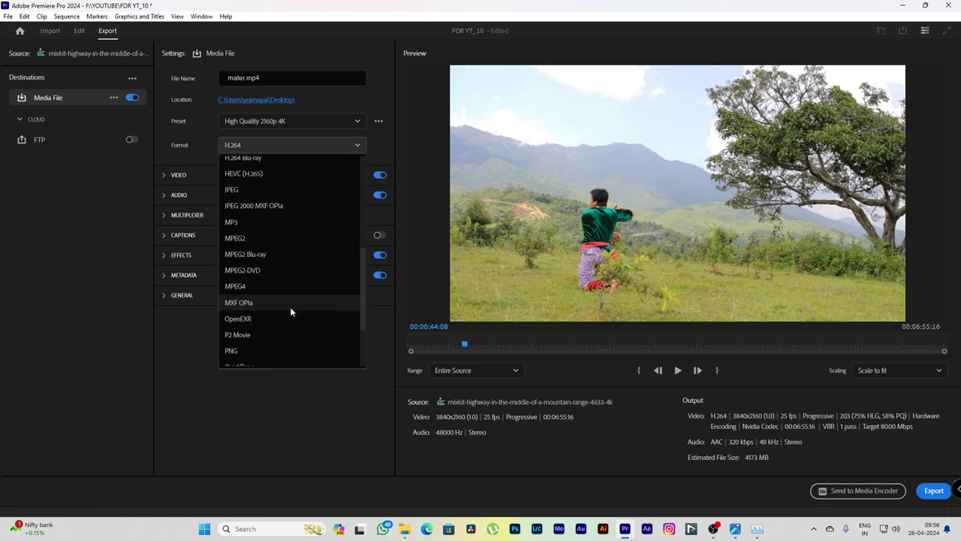
{"action": "scroll", "coordinate": [290, 308], "scroll_direction": "up", "scroll_amount": 1}
{"action": "scroll", "coordinate": [291, 307], "scroll_direction": "up", "scroll_amount": 2}
{"action": "scroll", "coordinate": [290, 307], "scroll_direction": "up", "scroll_amount": 1}
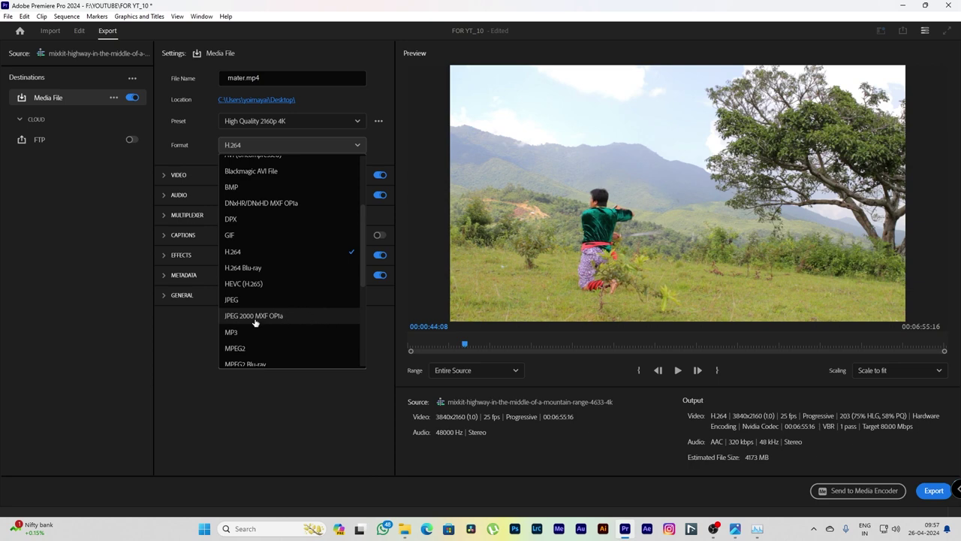
{"action": "scroll", "coordinate": [283, 319], "scroll_direction": "down", "scroll_amount": 2}
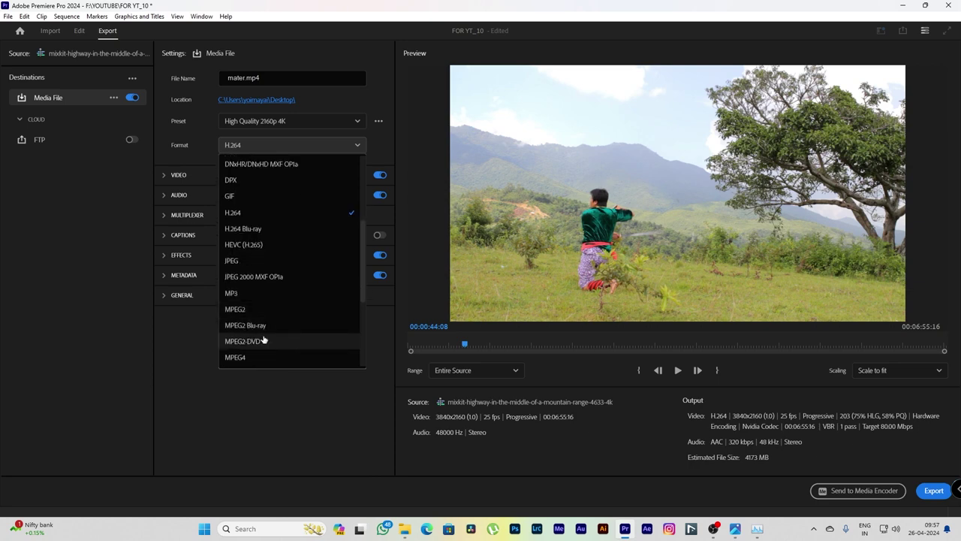
{"action": "scroll", "coordinate": [250, 345], "scroll_direction": "down", "scroll_amount": 1}
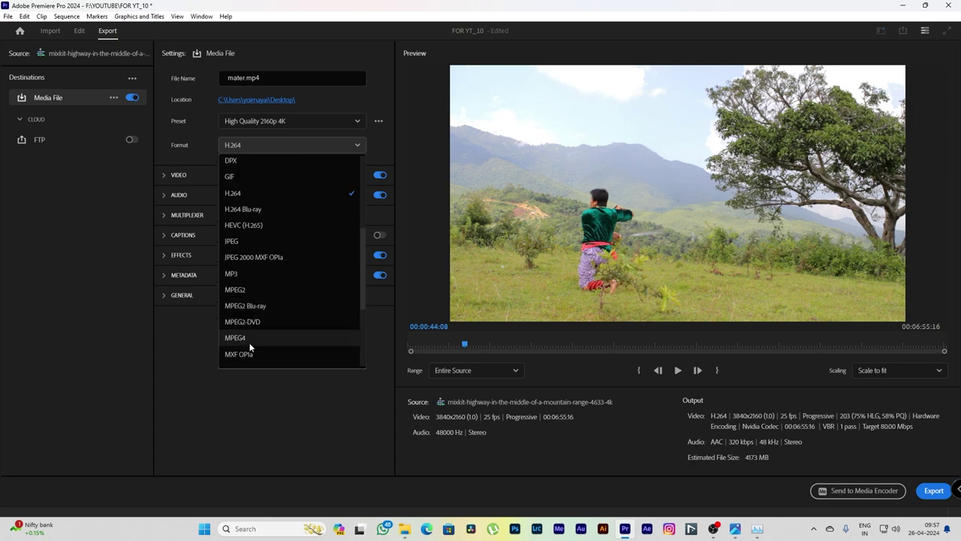
{"action": "scroll", "coordinate": [249, 339], "scroll_direction": "down", "scroll_amount": 1}
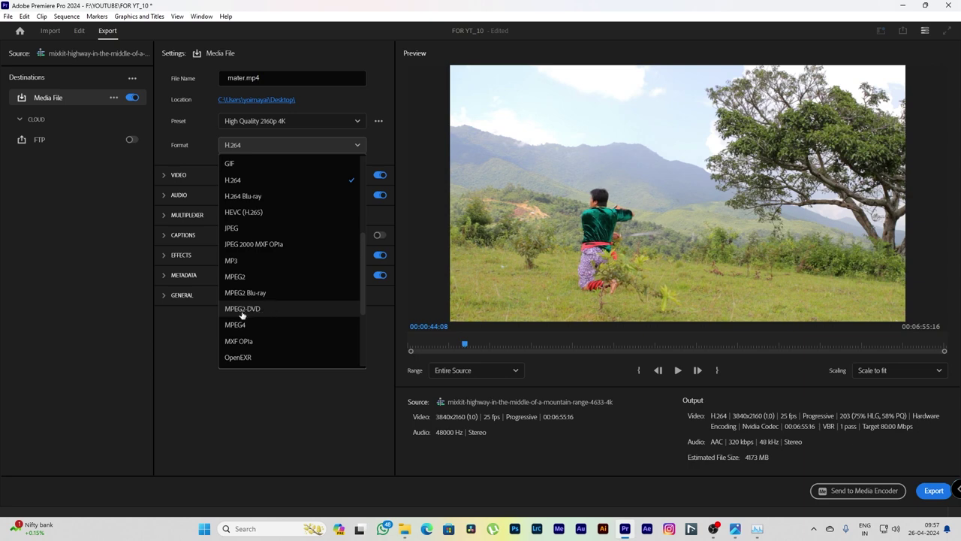
{"action": "scroll", "coordinate": [240, 313], "scroll_direction": "down", "scroll_amount": 2}
{"action": "scroll", "coordinate": [242, 310], "scroll_direction": "down", "scroll_amount": 2}
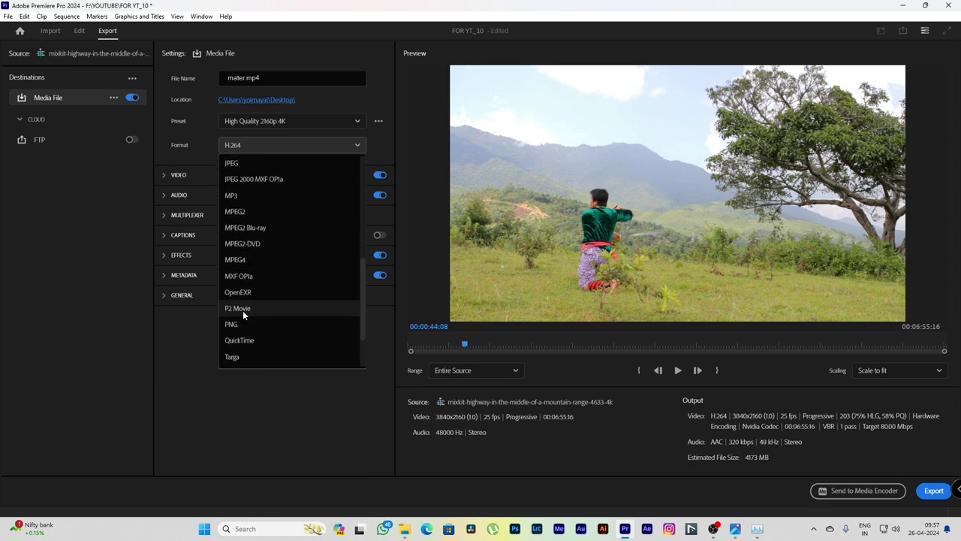
{"action": "scroll", "coordinate": [255, 331], "scroll_direction": "down", "scroll_amount": 1}
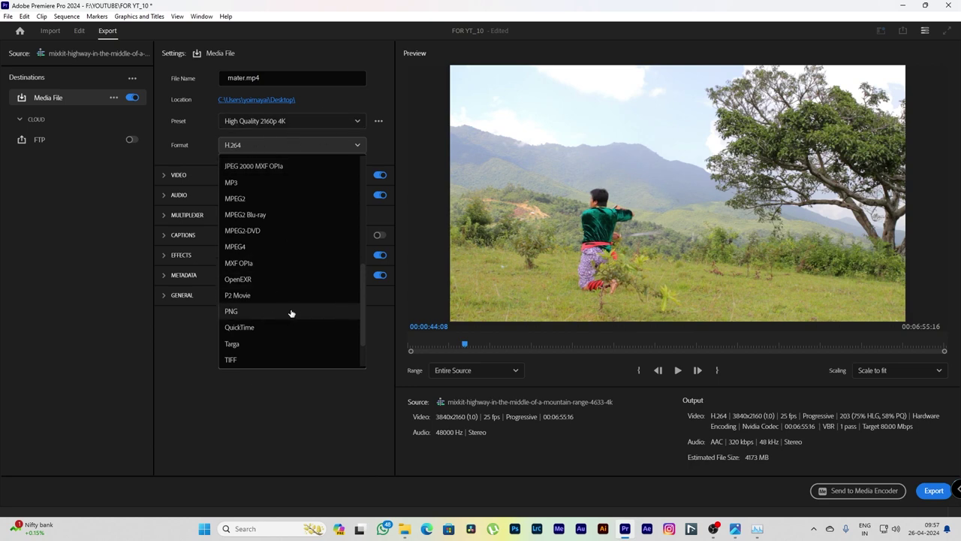
{"action": "scroll", "coordinate": [274, 169], "scroll_direction": "up", "scroll_amount": 1}
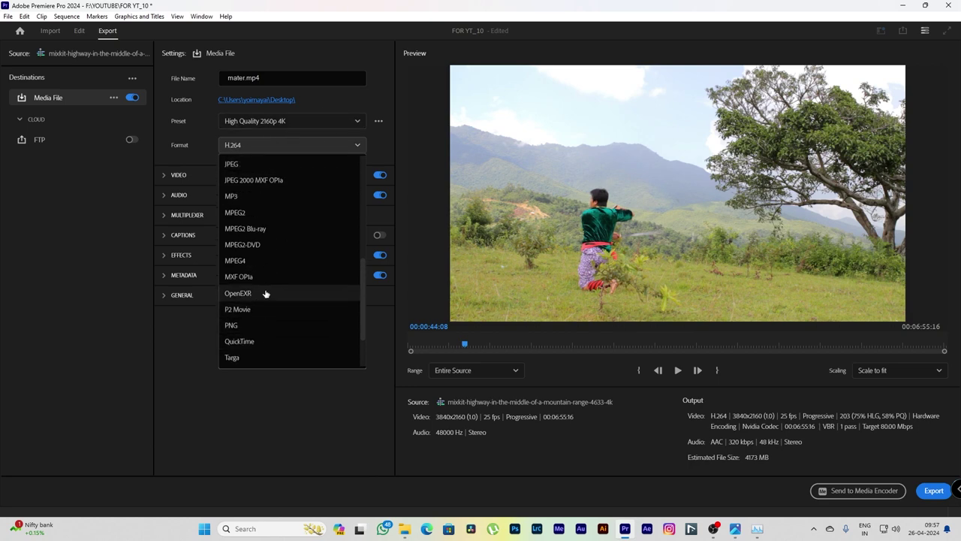
Pick QuickTime, then revert to the High Quality 2160p 4K preset and expand the Video settings.
{"action": "left_click", "coordinate": [249, 344]}
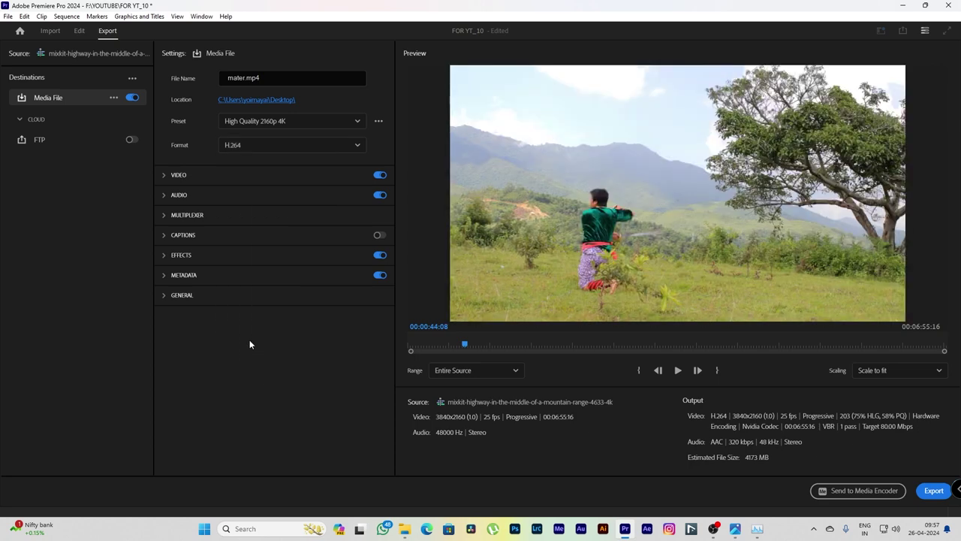
{"action": "left_click", "coordinate": [264, 123]}
{"action": "scroll", "coordinate": [283, 276], "scroll_direction": "down", "scroll_amount": 1}
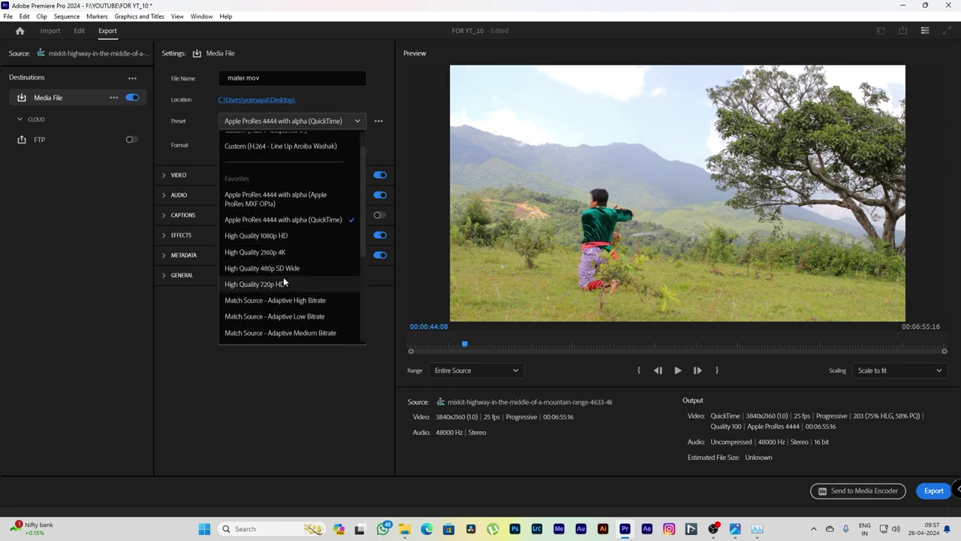
{"action": "left_click", "coordinate": [286, 258]}
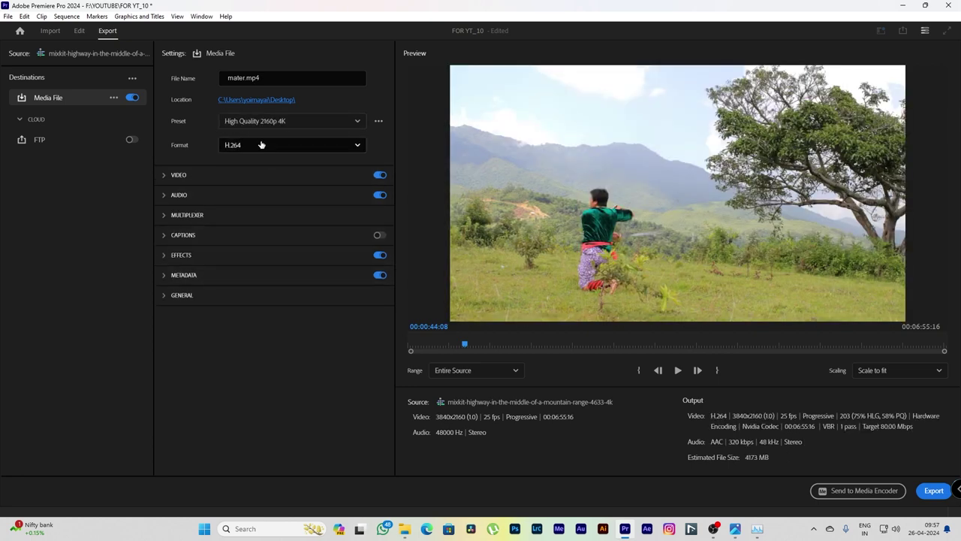
{"action": "left_click", "coordinate": [161, 178]}
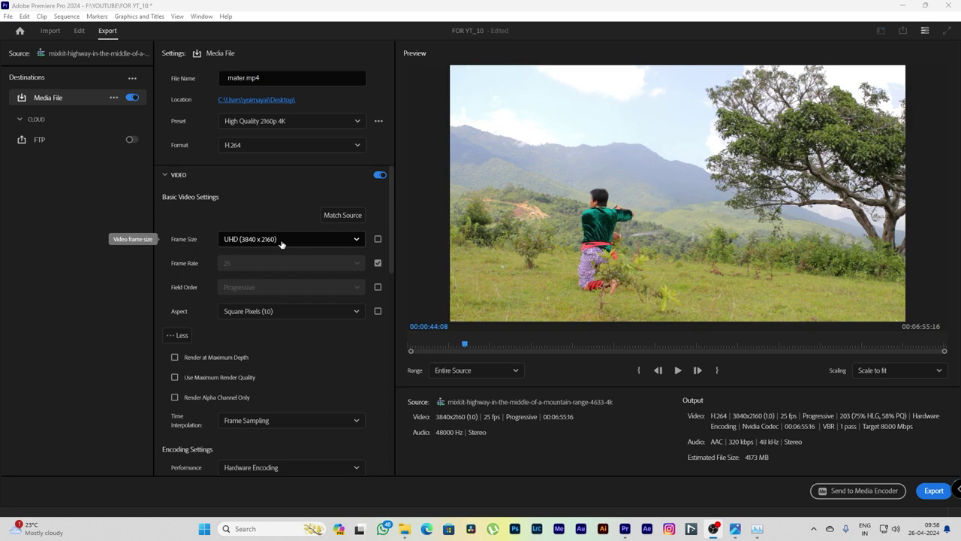
Change the frame size to Full HD (1920 x 1080) after briefly trying Custom 3840 x 2160.
{"action": "left_click", "coordinate": [326, 244]}
{"action": "left_click", "coordinate": [200, 238]}
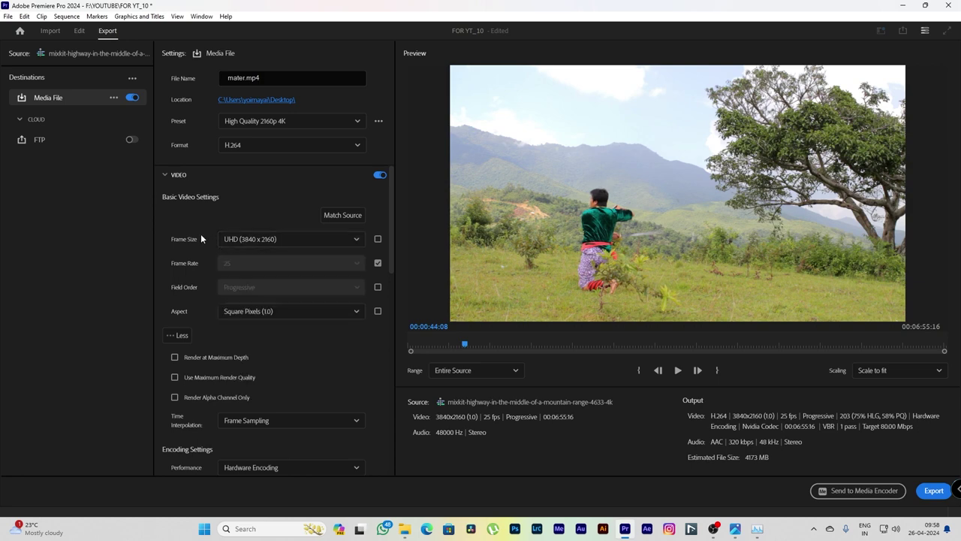
{"action": "left_click", "coordinate": [270, 240]}
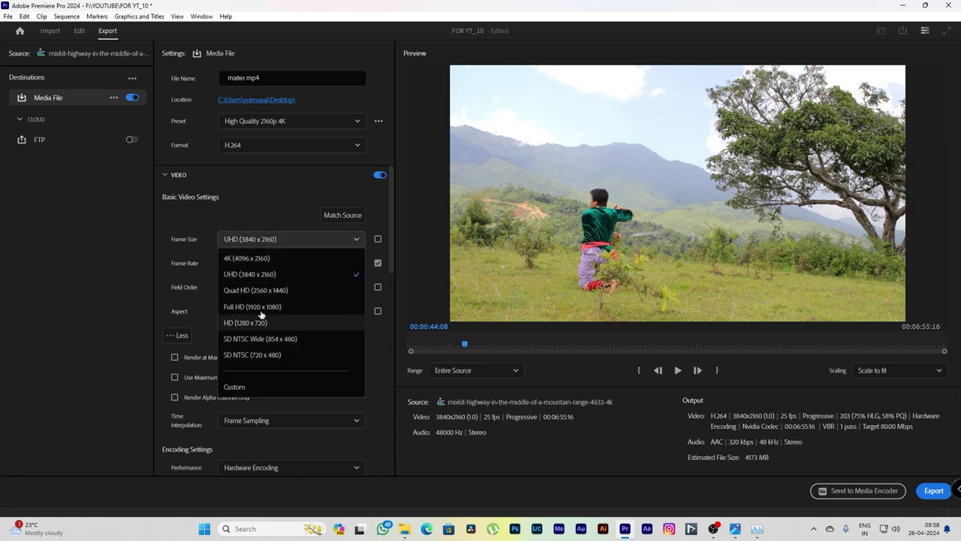
{"action": "left_click", "coordinate": [239, 386]}
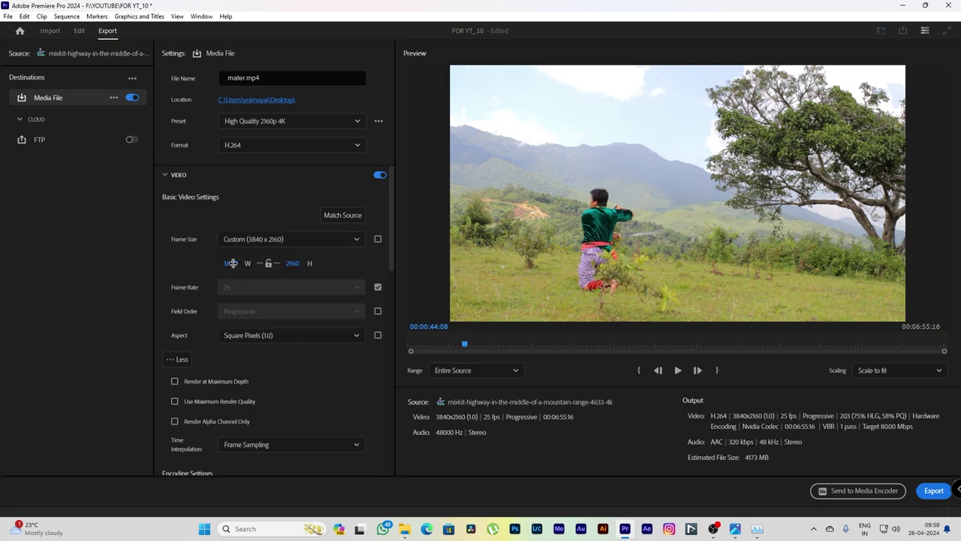
{"action": "left_click", "coordinate": [270, 241]}
{"action": "left_click", "coordinate": [263, 386]}
{"action": "left_click", "coordinate": [320, 240]}
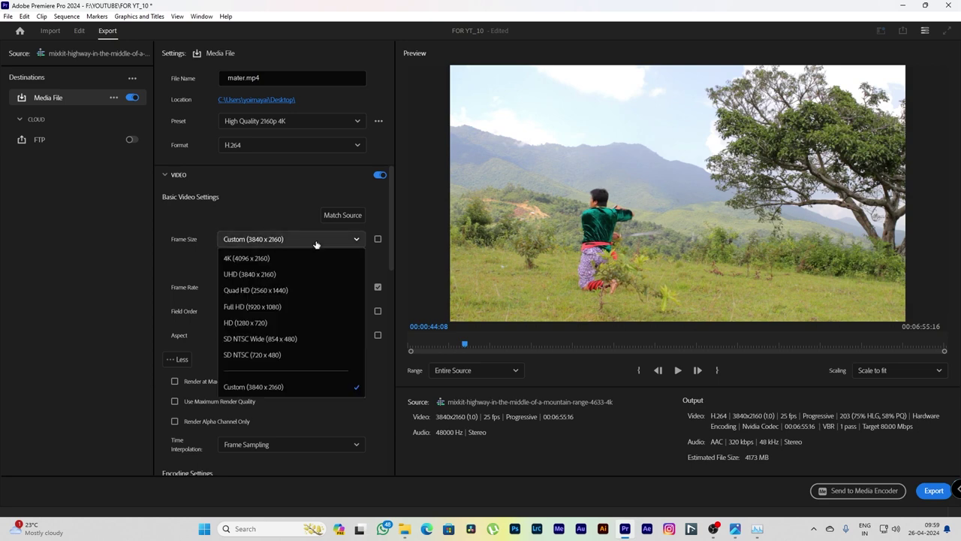
{"action": "left_click", "coordinate": [273, 309]}
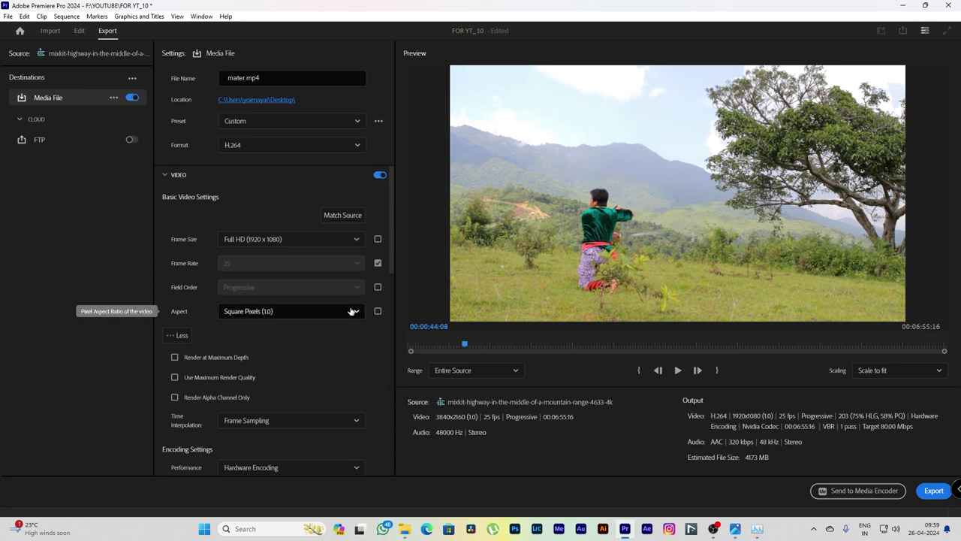
Match the video settings to the source, then reselect Full HD (1920 x 1080) frame size.
{"action": "left_click", "coordinate": [342, 217]}
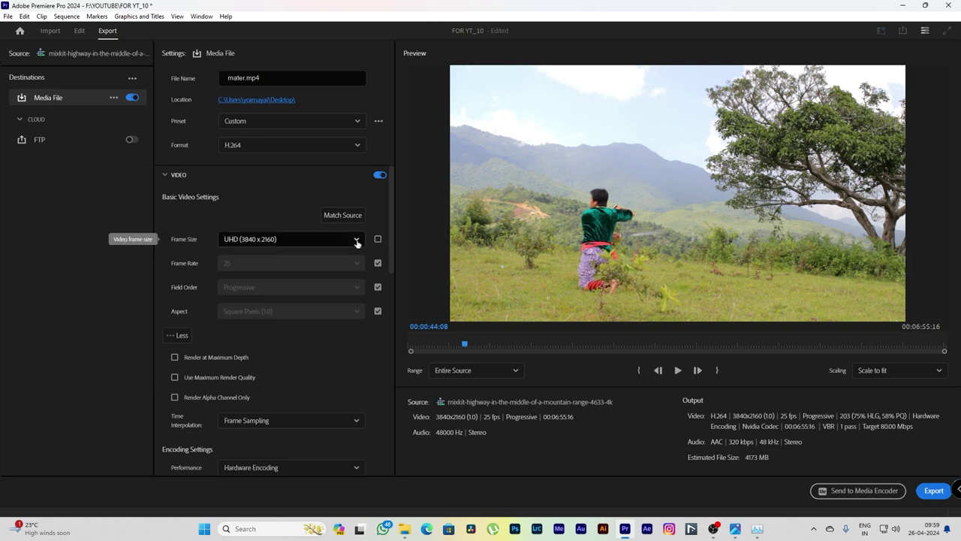
{"action": "left_click", "coordinate": [355, 240]}
{"action": "left_click", "coordinate": [254, 308]}
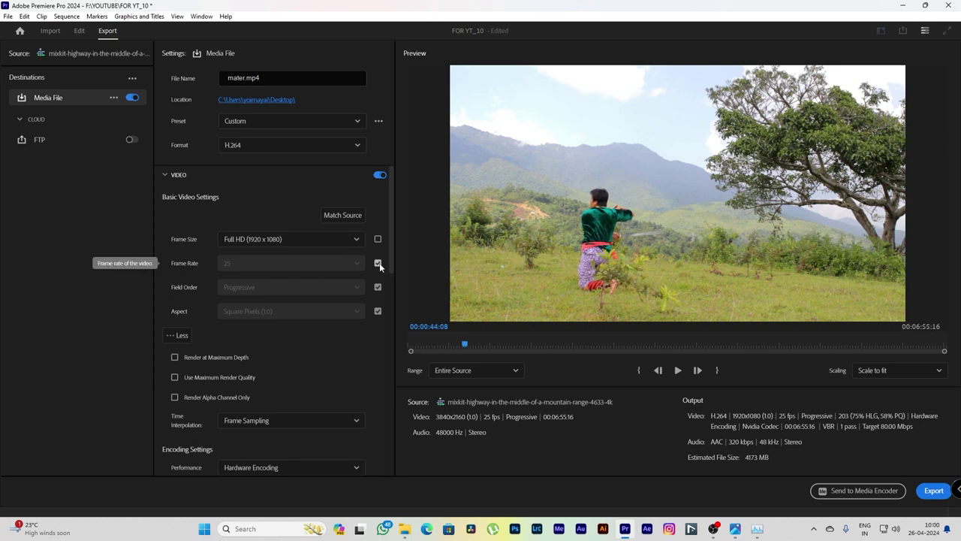
Stop matching the frame rate to the source and keep it at 25 fps.
{"action": "left_click", "coordinate": [380, 263]}
{"action": "left_click", "coordinate": [353, 263]}
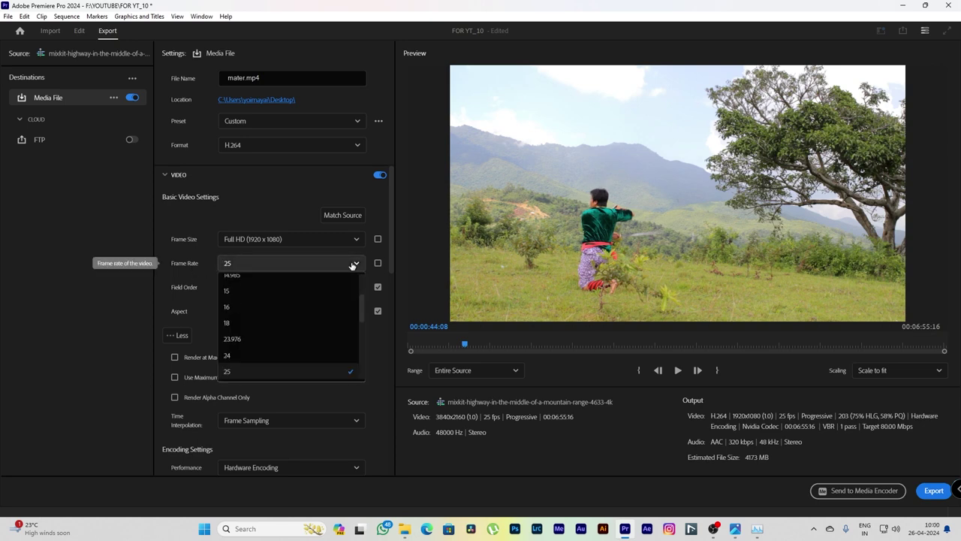
{"action": "scroll", "coordinate": [285, 366], "scroll_direction": "down", "scroll_amount": 3}
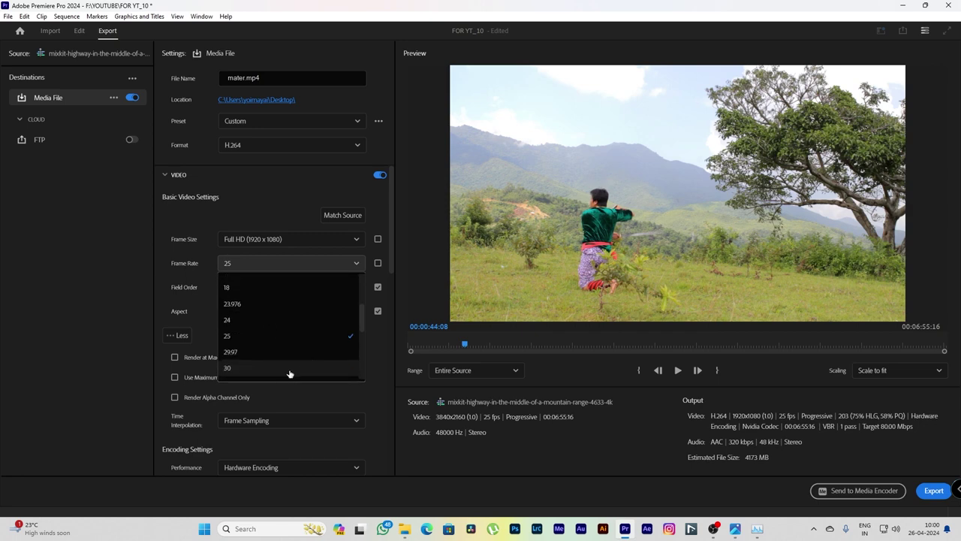
{"action": "left_click", "coordinate": [278, 196]}
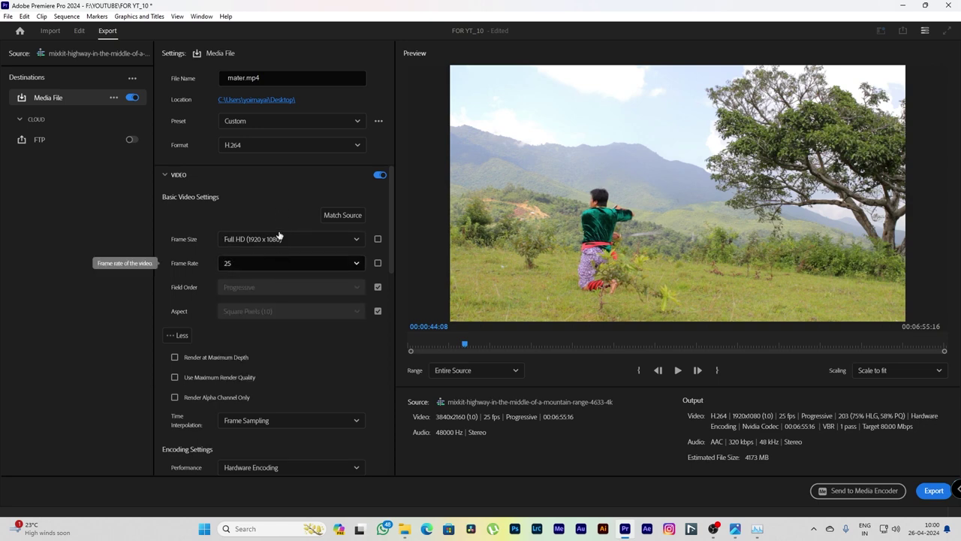
{"action": "mouse_move", "coordinate": [758, 531]}
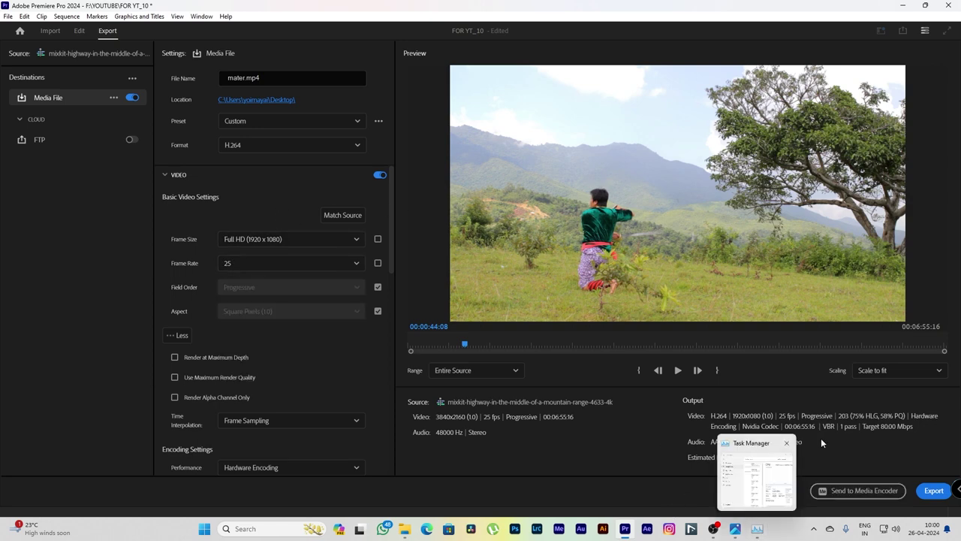
{"action": "left_click", "coordinate": [735, 529]}
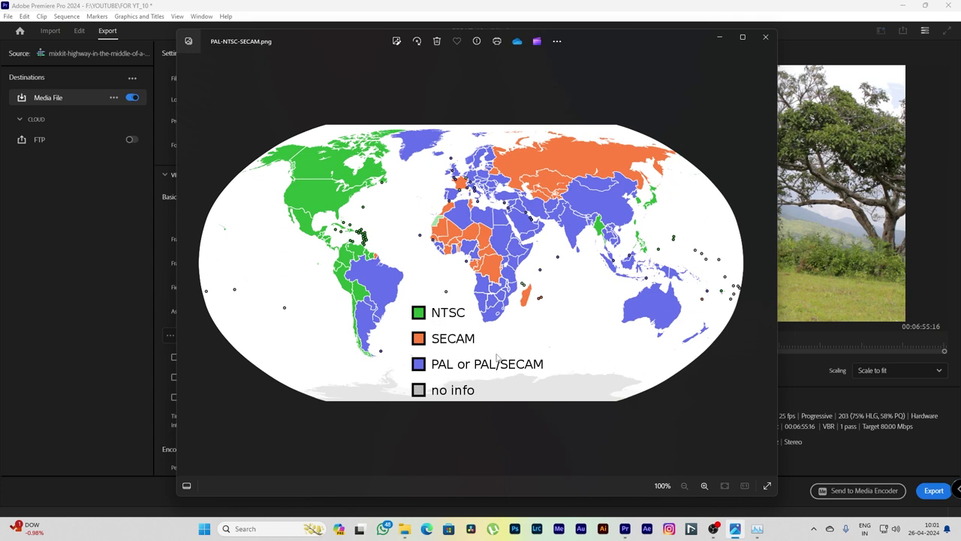
{"action": "left_click_drag", "start_coordinate": [354, 38], "coordinate": [380, 42]}
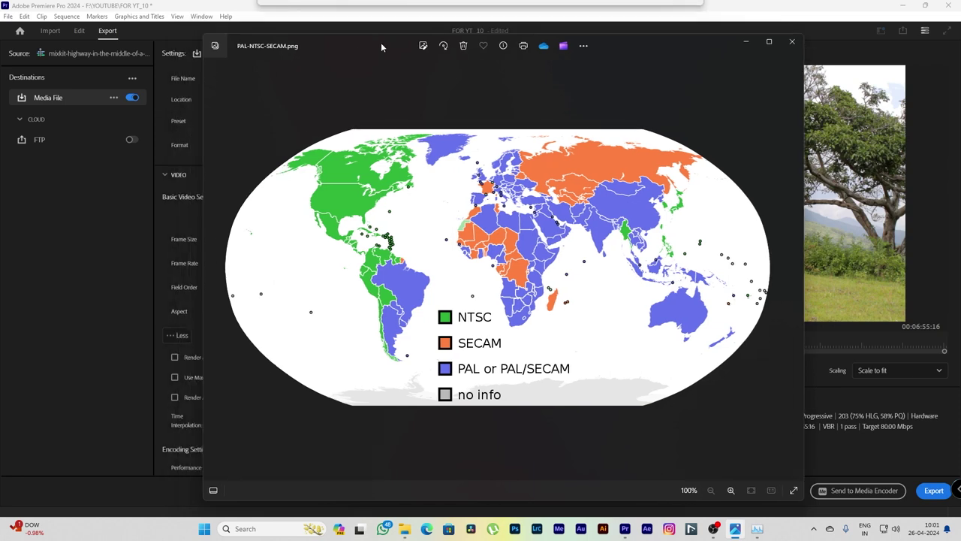
{"action": "key", "text": "alt+F4"}
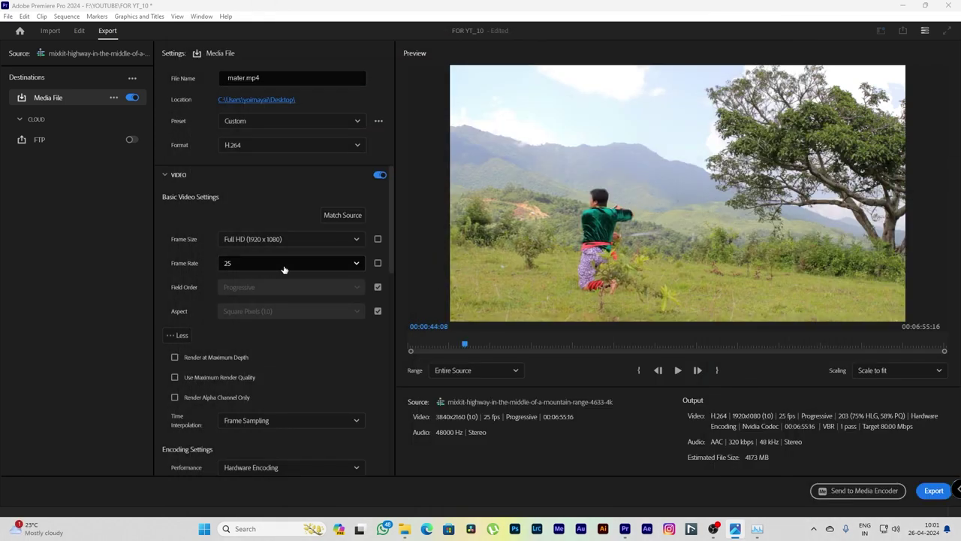
{"action": "key", "text": "alt+Tab"}
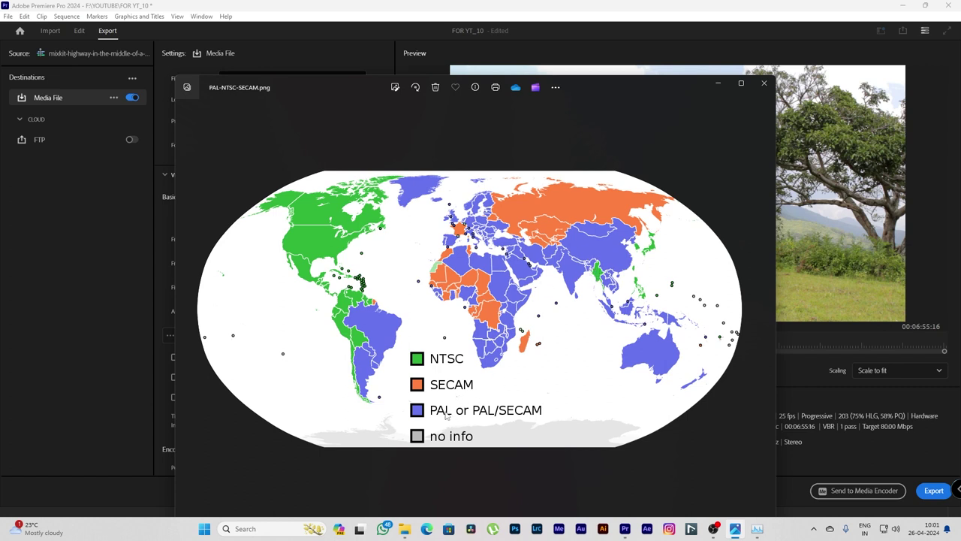
{"action": "left_click", "coordinate": [718, 83]}
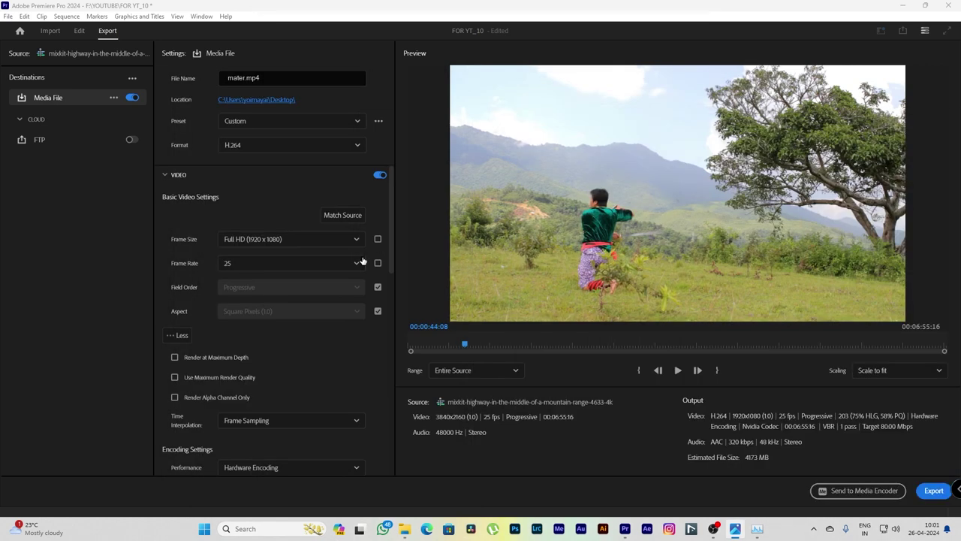
Confirm 25 fps and Match Source field order, then launch the PowerPoint slide show.
{"action": "left_click", "coordinate": [358, 262]}
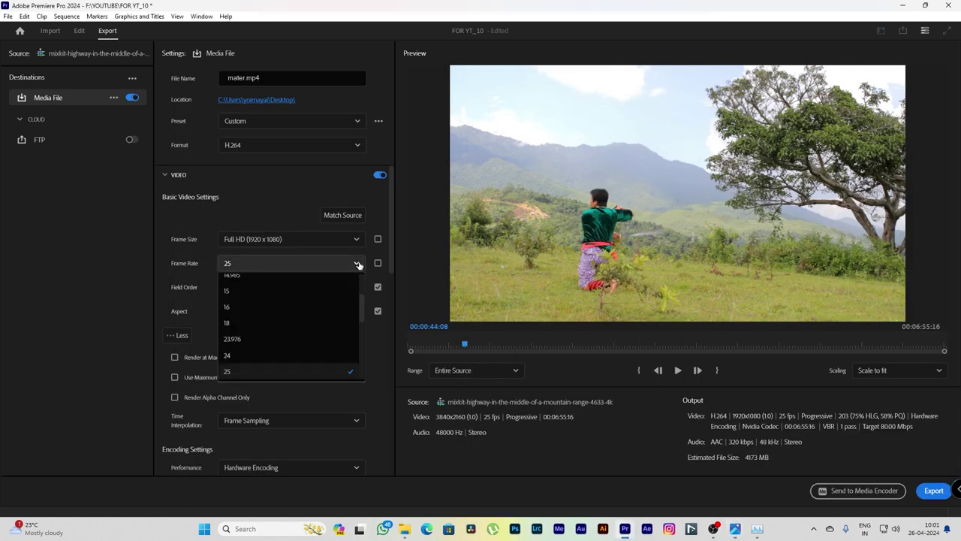
{"action": "left_click", "coordinate": [260, 376]}
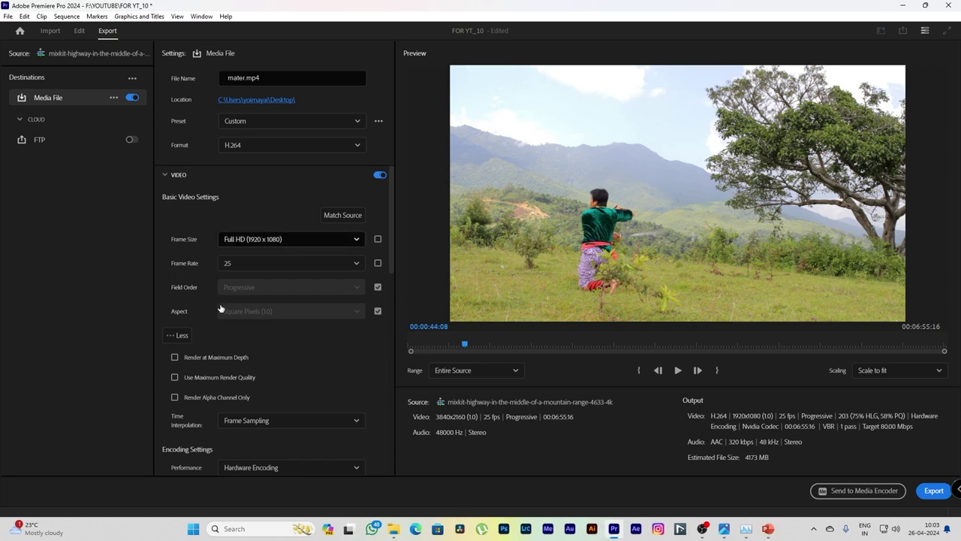
{"action": "left_click", "coordinate": [377, 287]}
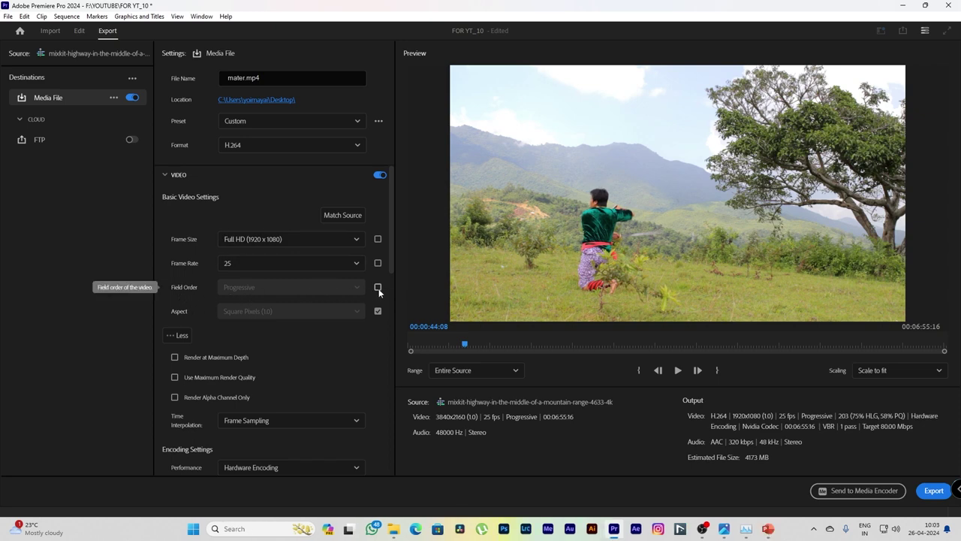
{"action": "left_click", "coordinate": [378, 288]}
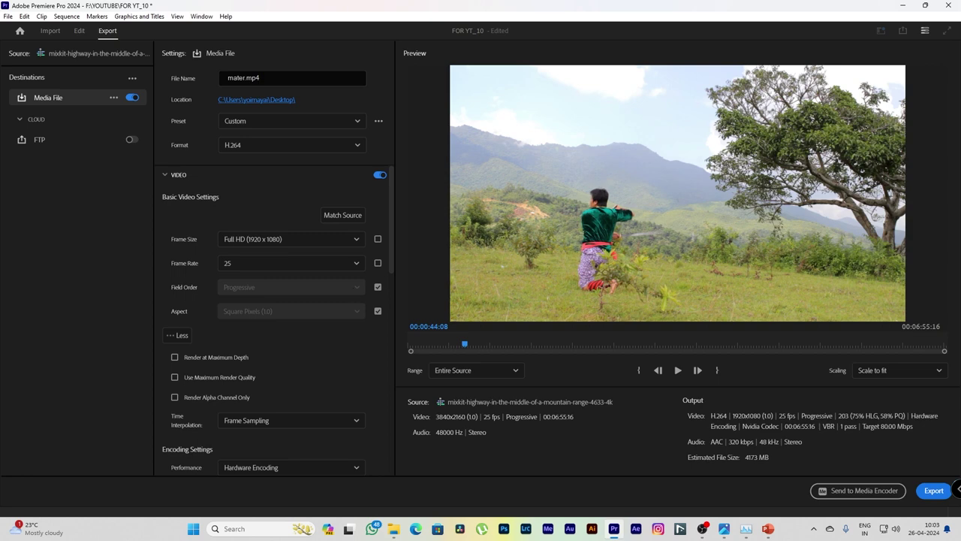
{"action": "key", "text": "super+shift+q"}
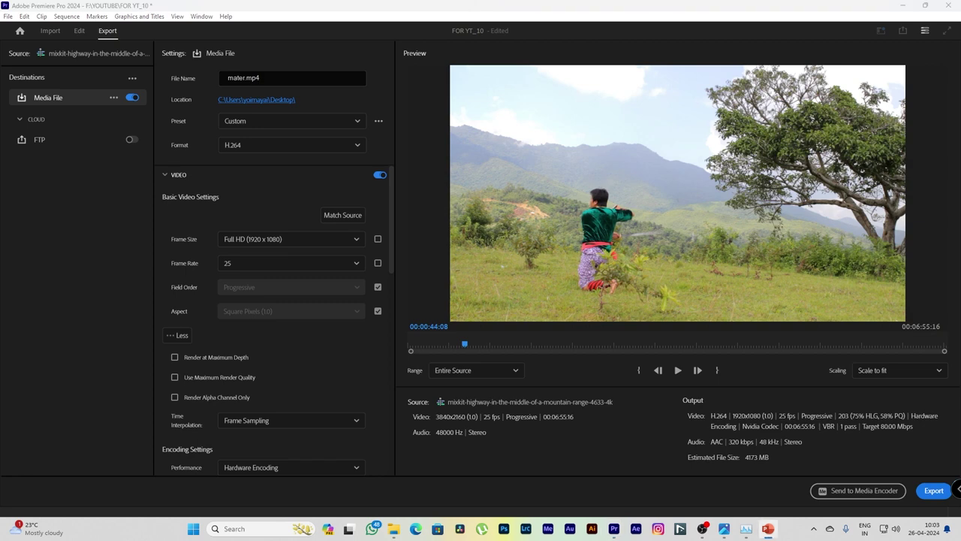
{"action": "key", "text": "F5"}
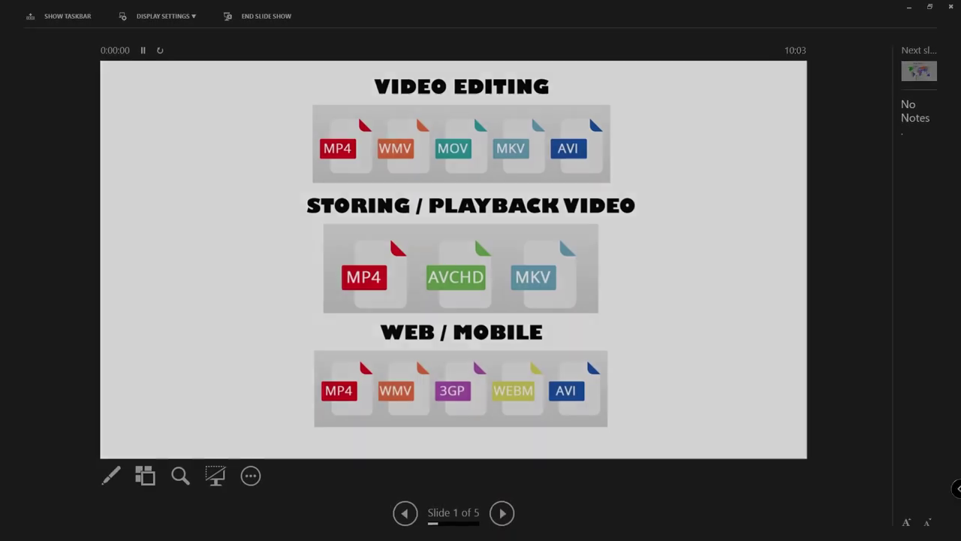
Switch the show to Duplicate Slide Show, then advance to the PAL/ NTSC slide.
{"action": "left_click", "coordinate": [193, 17]}
{"action": "left_click", "coordinate": [176, 64]}
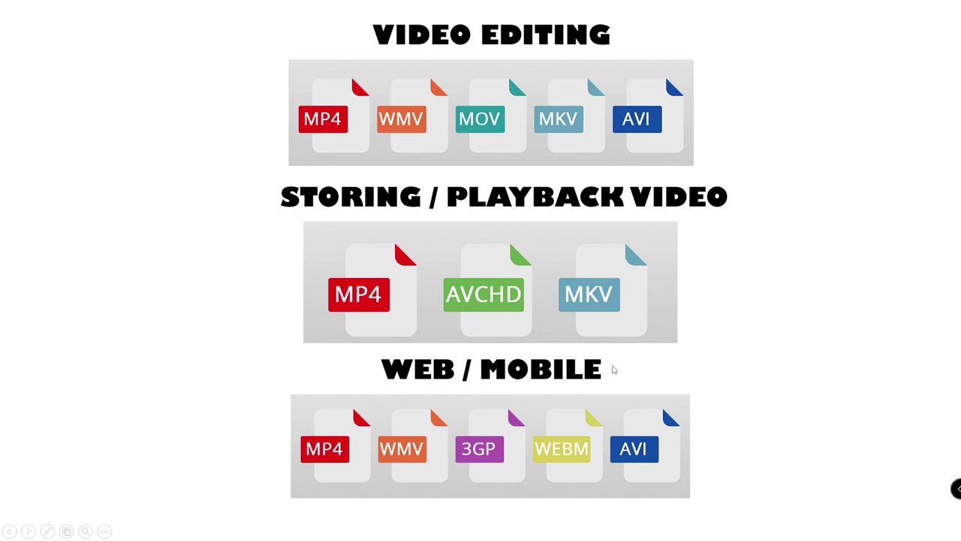
{"action": "left_click", "coordinate": [746, 325]}
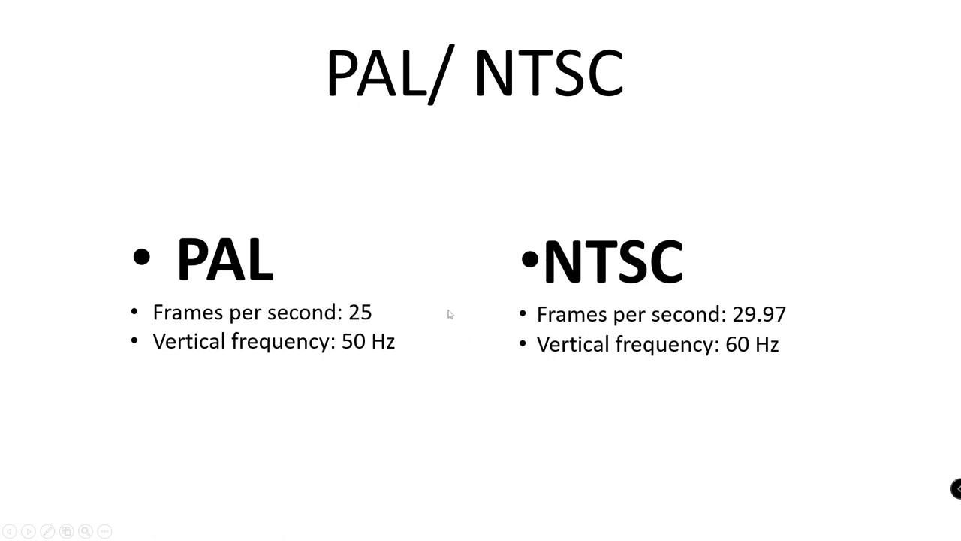
Present the Progressive & Interlaced slide, revisit PAL/ NTSC, then move past the comparison video.
{"action": "left_click", "coordinate": [415, 281]}
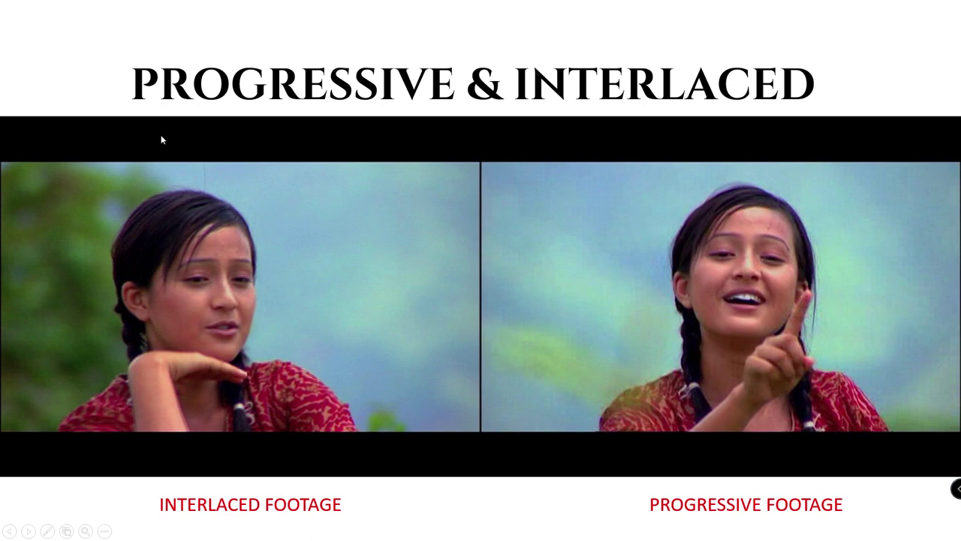
{"action": "left_click", "coordinate": [302, 290]}
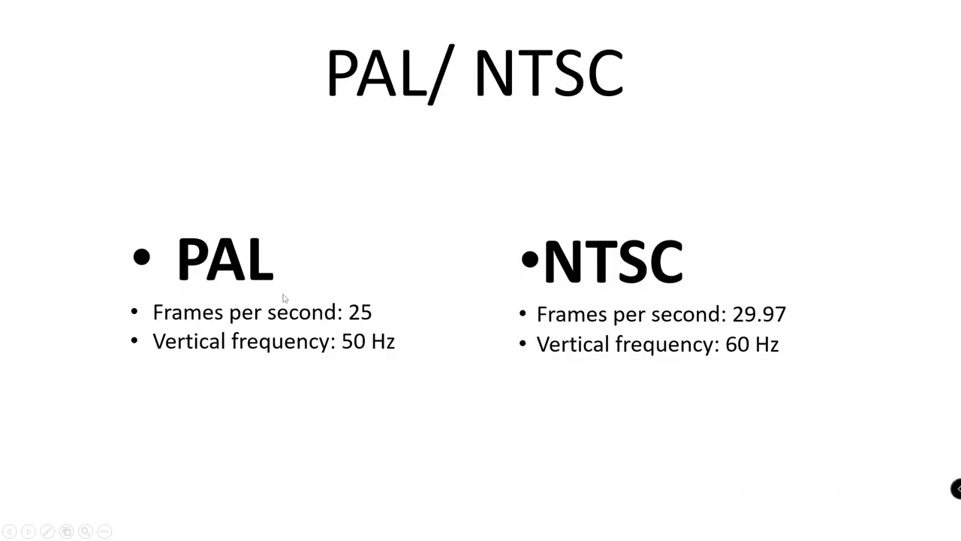
{"action": "key", "text": "Left"}
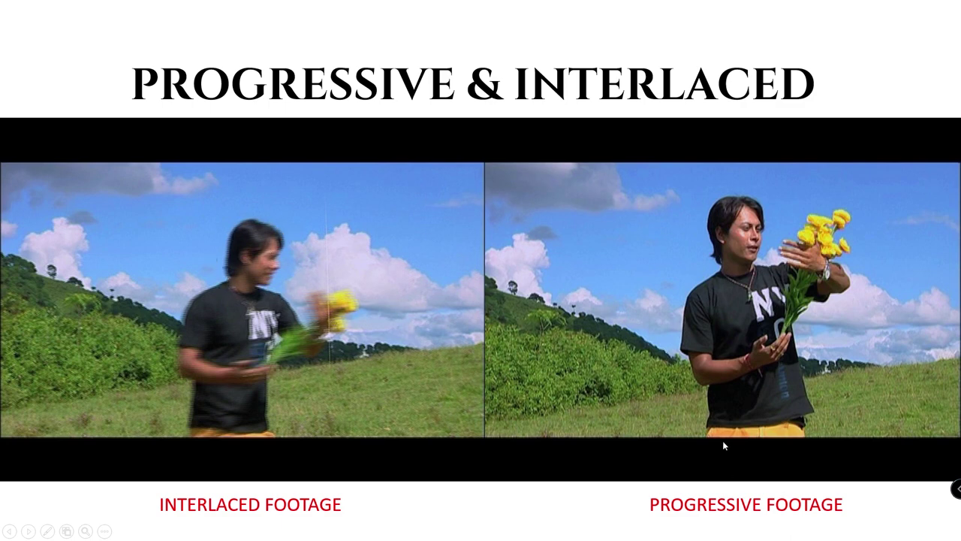
{"action": "left_click", "coordinate": [699, 375]}
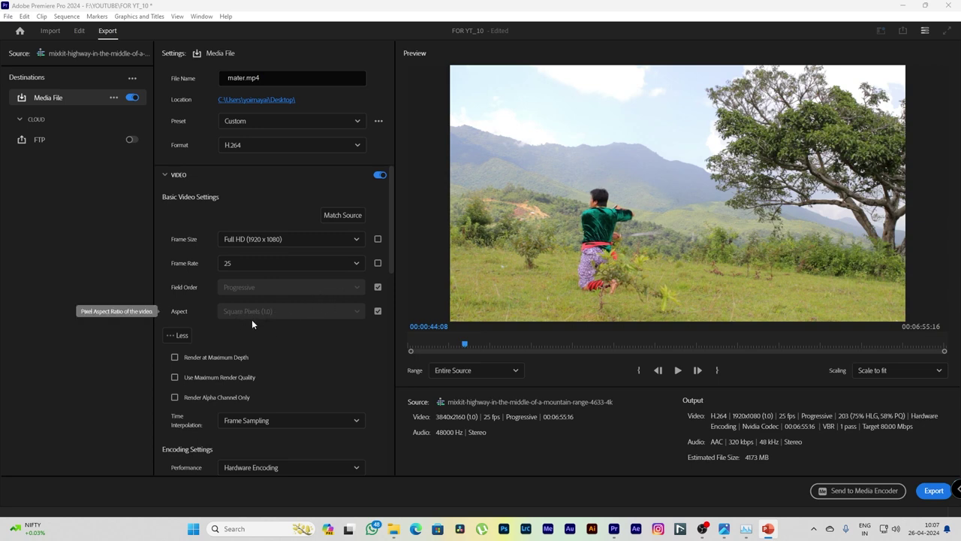
Turn off aspect Match Source and choose D1/DV PAL (1.0940) as the pixel aspect ratio.
{"action": "left_click", "coordinate": [377, 311]}
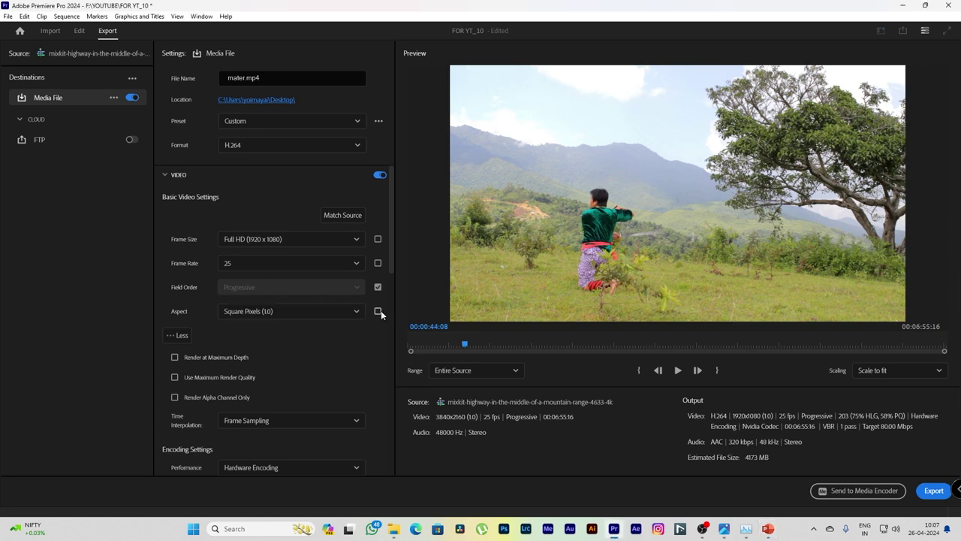
{"action": "left_click", "coordinate": [316, 312]}
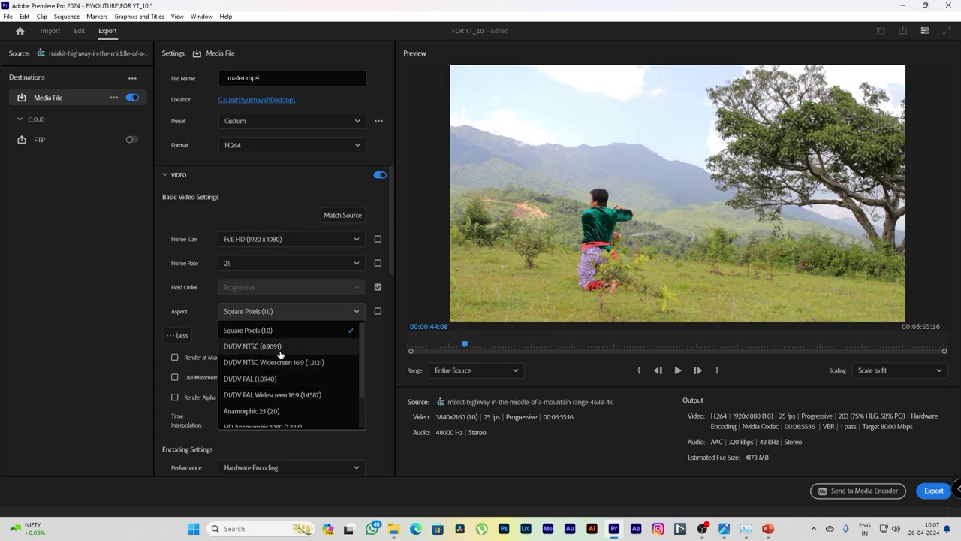
{"action": "scroll", "coordinate": [279, 407], "scroll_direction": "down", "scroll_amount": 1}
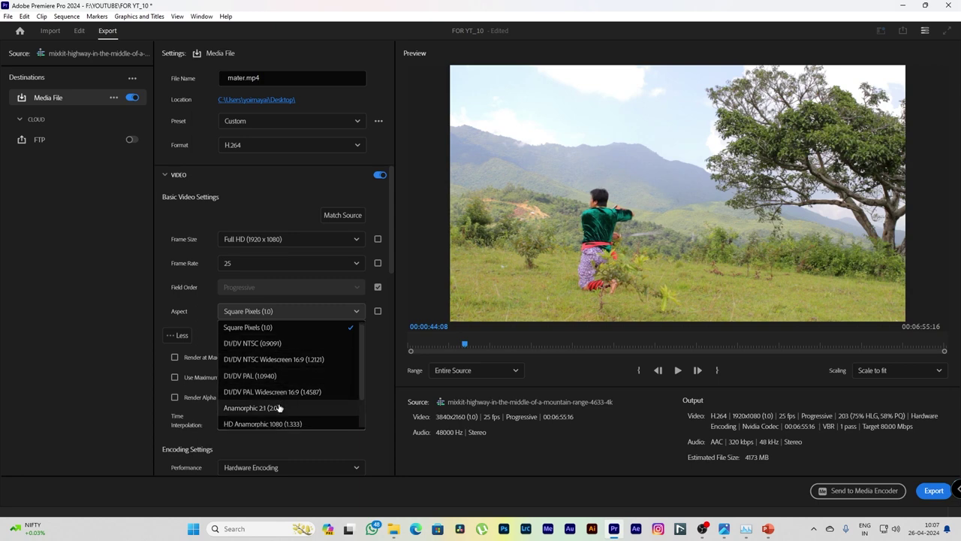
{"action": "scroll", "coordinate": [278, 407], "scroll_direction": "down", "scroll_amount": 1}
{"action": "scroll", "coordinate": [298, 412], "scroll_direction": "down", "scroll_amount": 1}
{"action": "scroll", "coordinate": [298, 413], "scroll_direction": "up", "scroll_amount": 1}
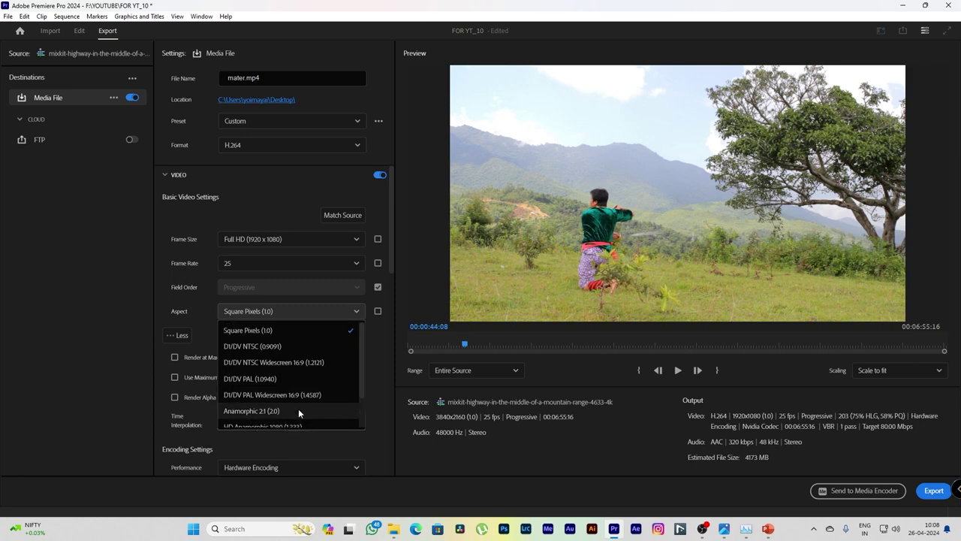
{"action": "left_click", "coordinate": [259, 334]}
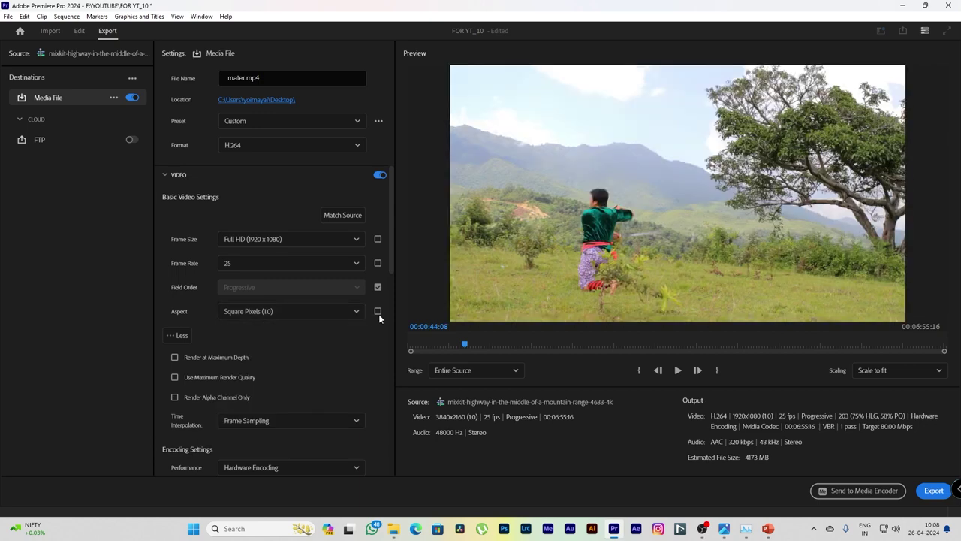
{"action": "left_click", "coordinate": [355, 311]}
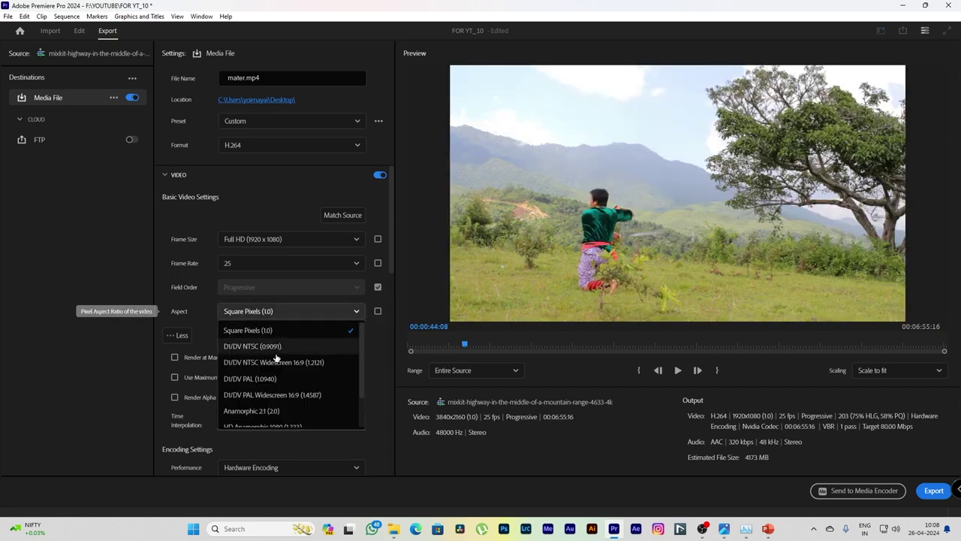
{"action": "left_click", "coordinate": [259, 326]}
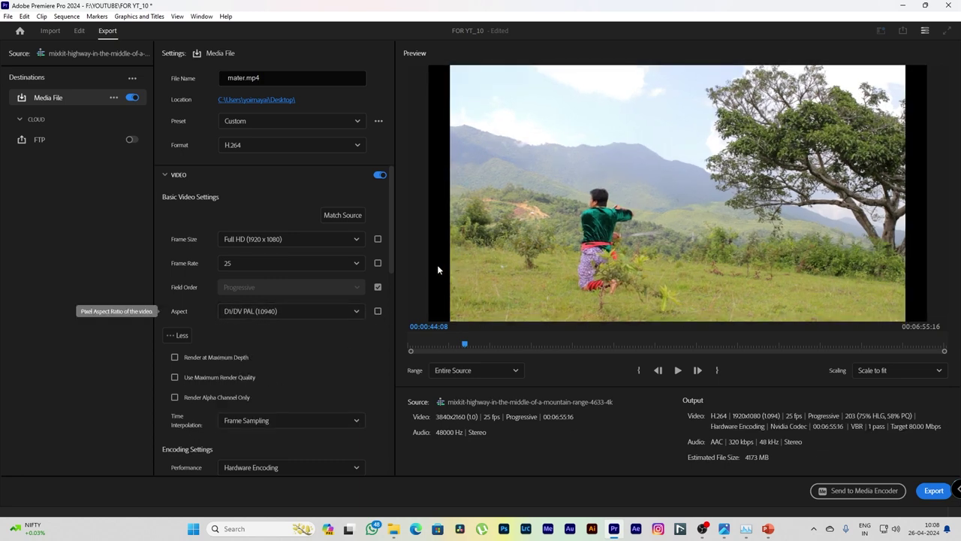
{"action": "left_click", "coordinate": [353, 311]}
{"action": "left_click", "coordinate": [289, 326]}
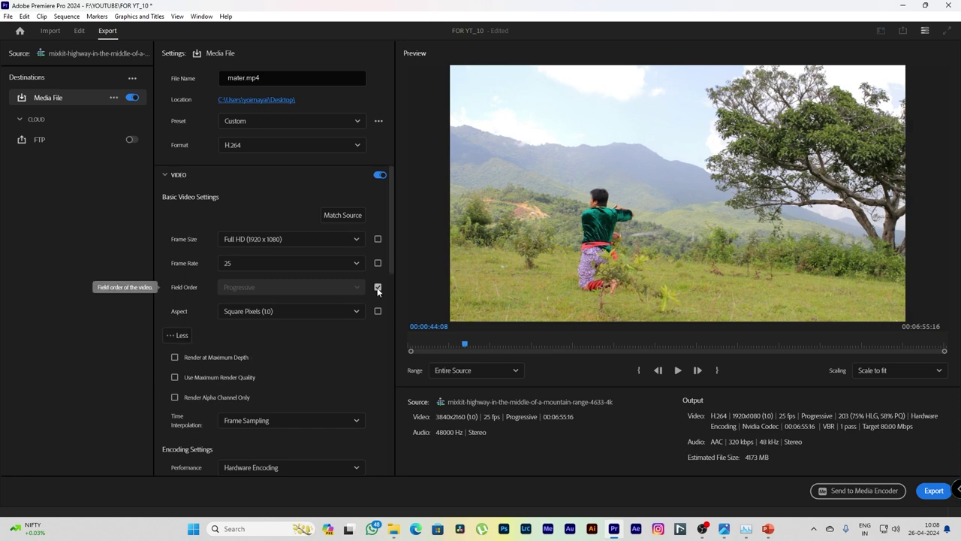
Re-tick Match Source for aspect and frame rate, and enable Maximum Depth and Maximum Render Quality.
{"action": "left_click", "coordinate": [378, 311]}
{"action": "left_click", "coordinate": [377, 262]}
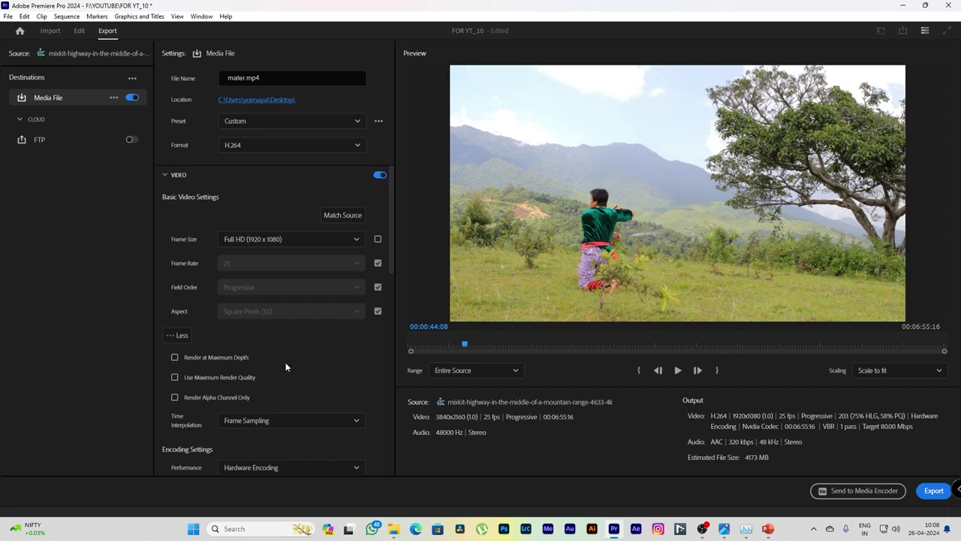
{"action": "left_click", "coordinate": [174, 356]}
{"action": "left_click", "coordinate": [174, 377]}
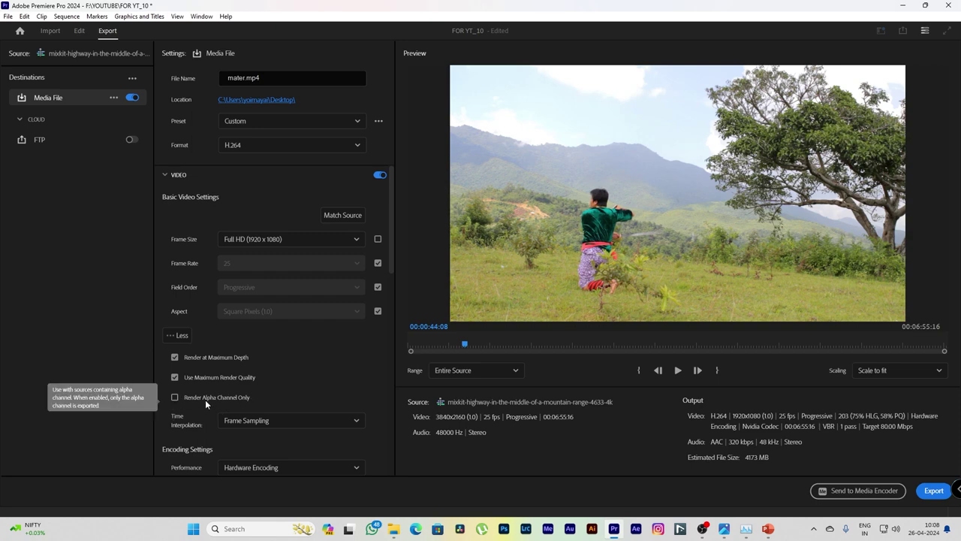
{"action": "scroll", "coordinate": [203, 401], "scroll_direction": "down", "scroll_amount": 1}
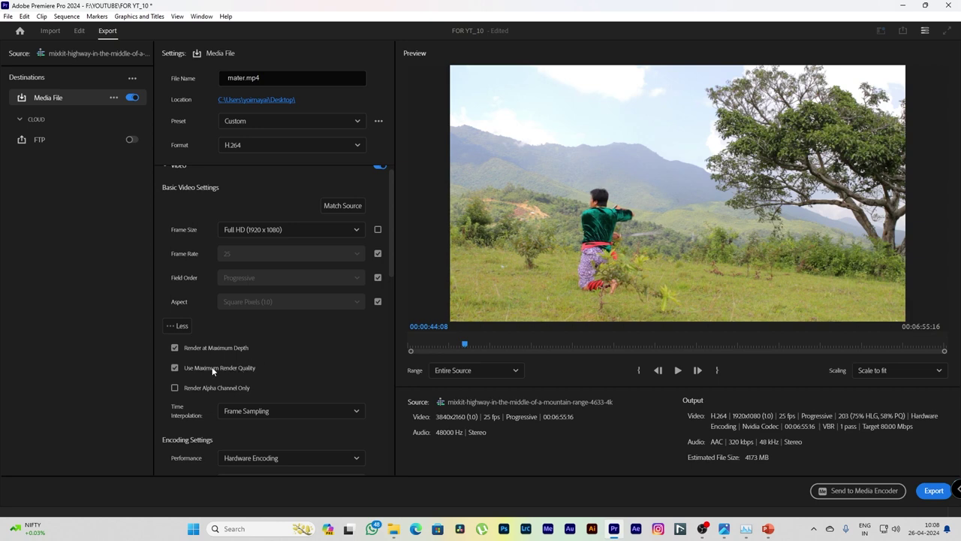
{"action": "scroll", "coordinate": [199, 399], "scroll_direction": "down", "scroll_amount": 1}
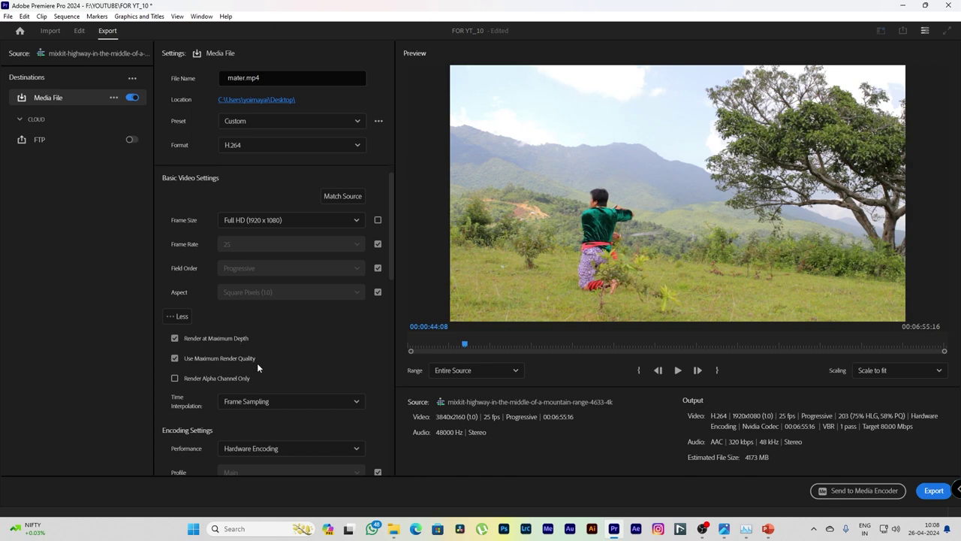
{"action": "scroll", "coordinate": [377, 357], "scroll_direction": "down", "scroll_amount": 2}
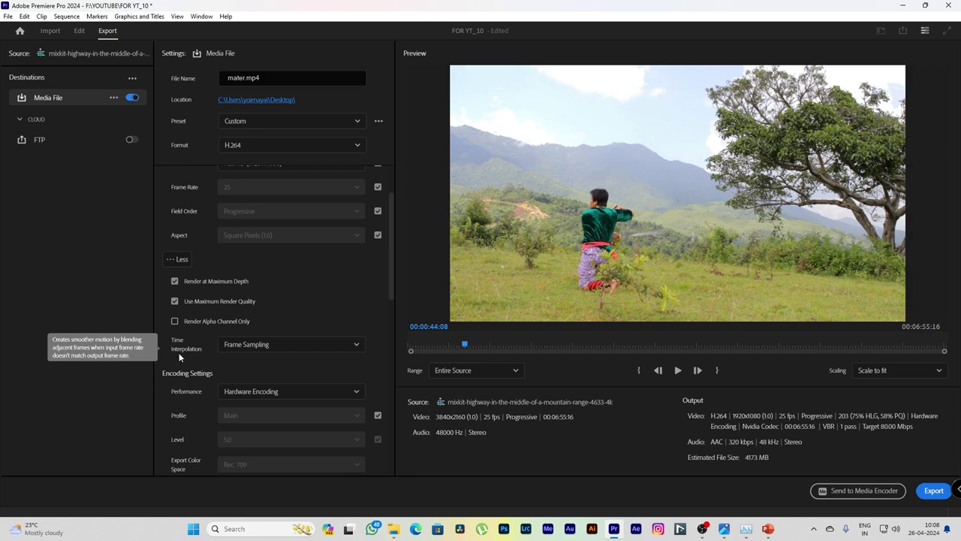
Compare Optical Flow and Frame Sampling time interpolation, finishing on Frame Sampling.
{"action": "left_click", "coordinate": [255, 350]}
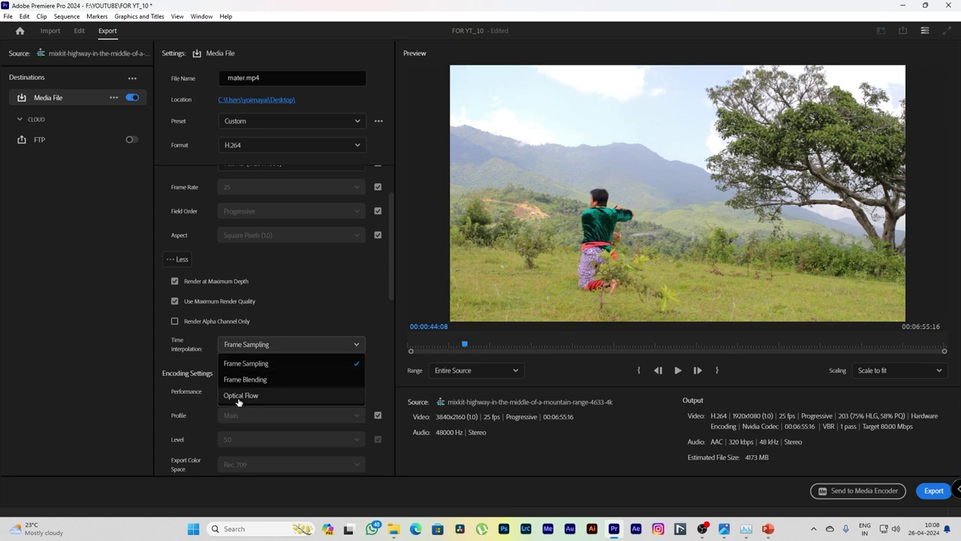
{"action": "left_click", "coordinate": [353, 315]}
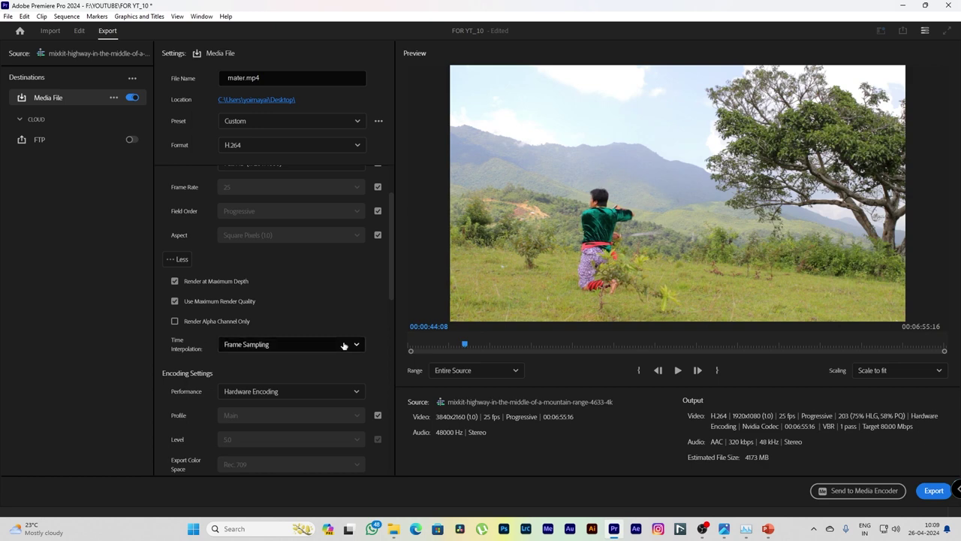
{"action": "left_click", "coordinate": [346, 346]}
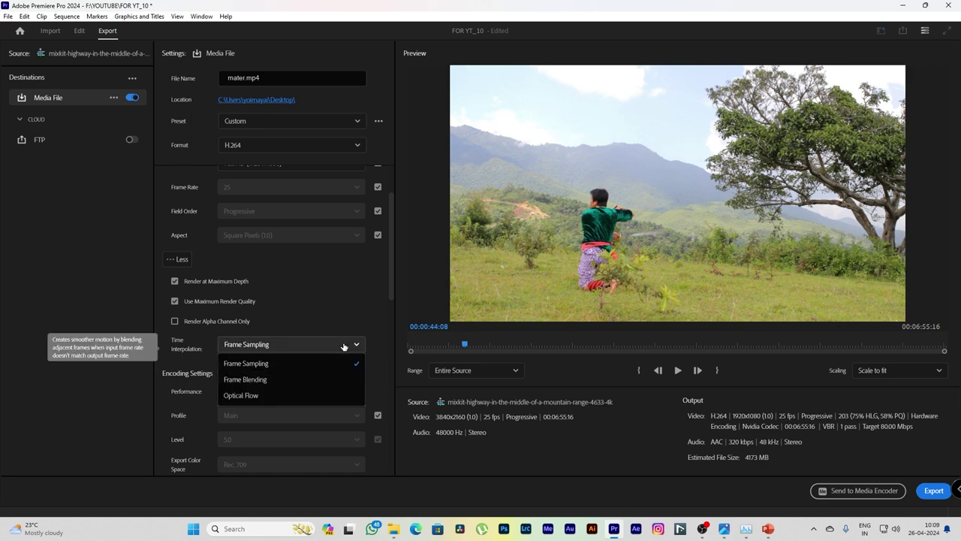
{"action": "left_click", "coordinate": [278, 396]}
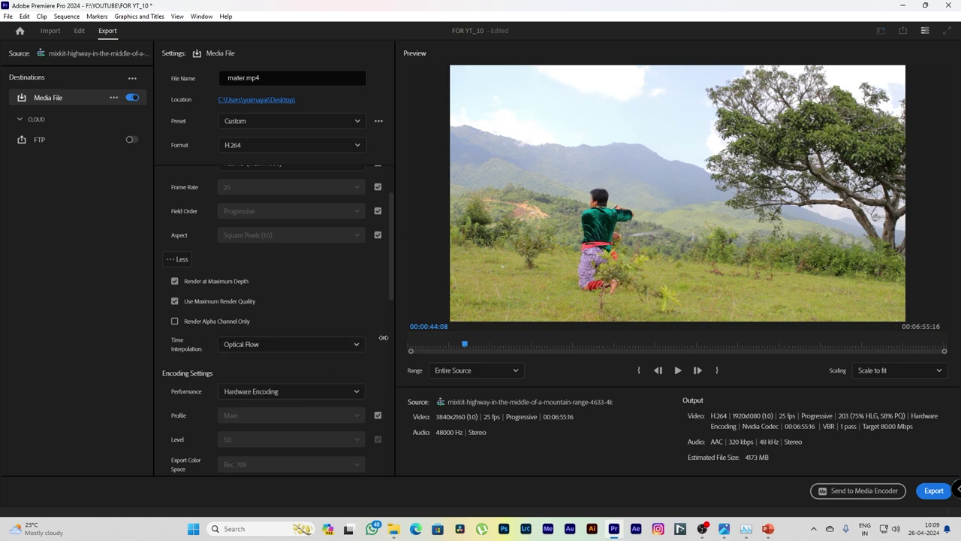
{"action": "left_click", "coordinate": [345, 349]}
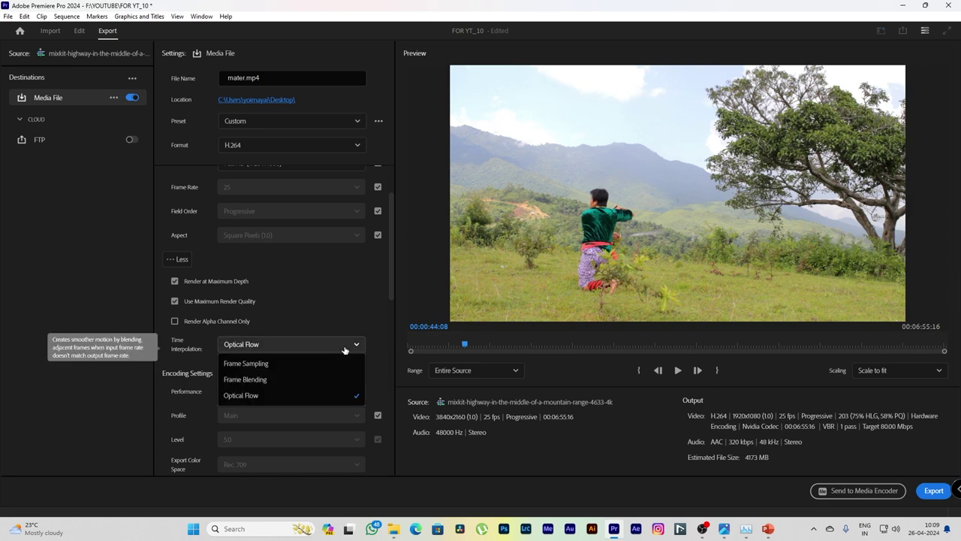
{"action": "left_click", "coordinate": [269, 365]}
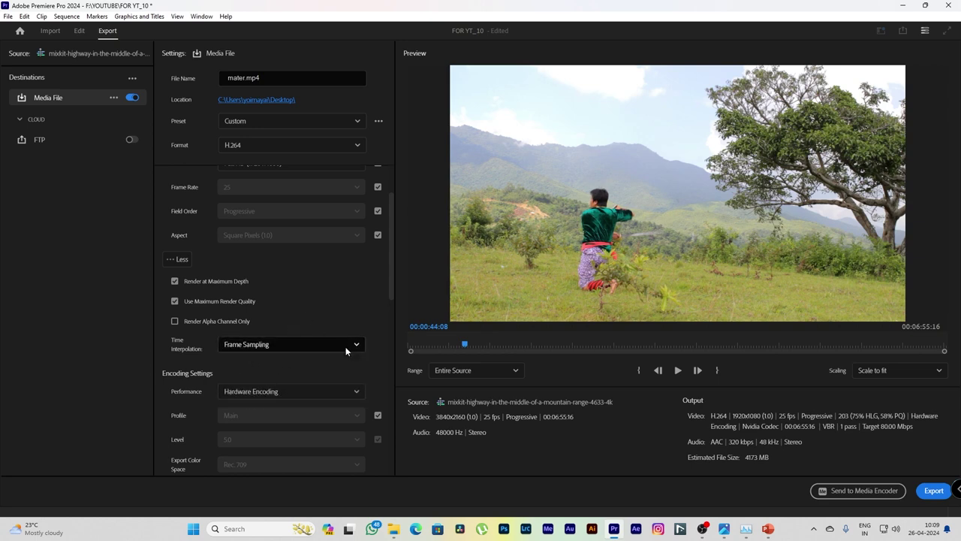
{"action": "left_click", "coordinate": [314, 345]}
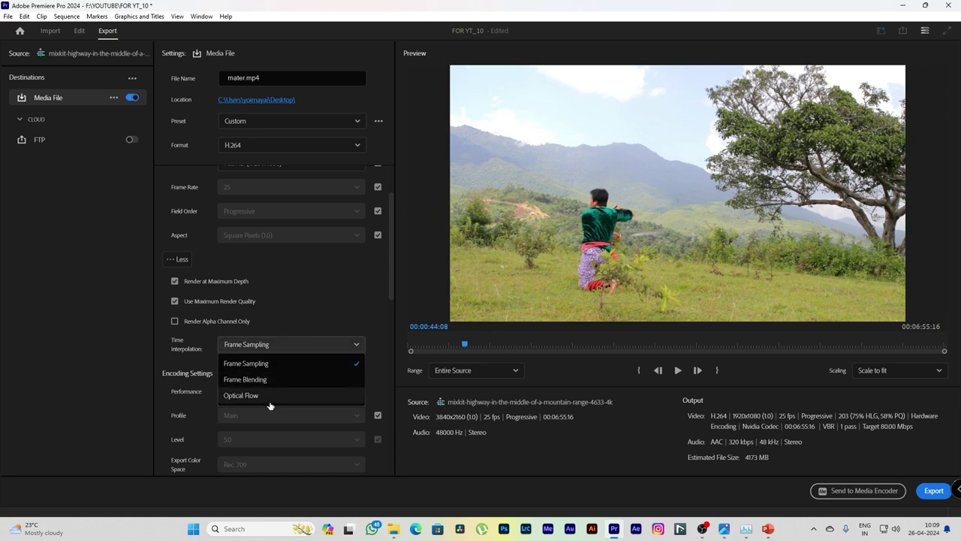
{"action": "left_click", "coordinate": [267, 401]}
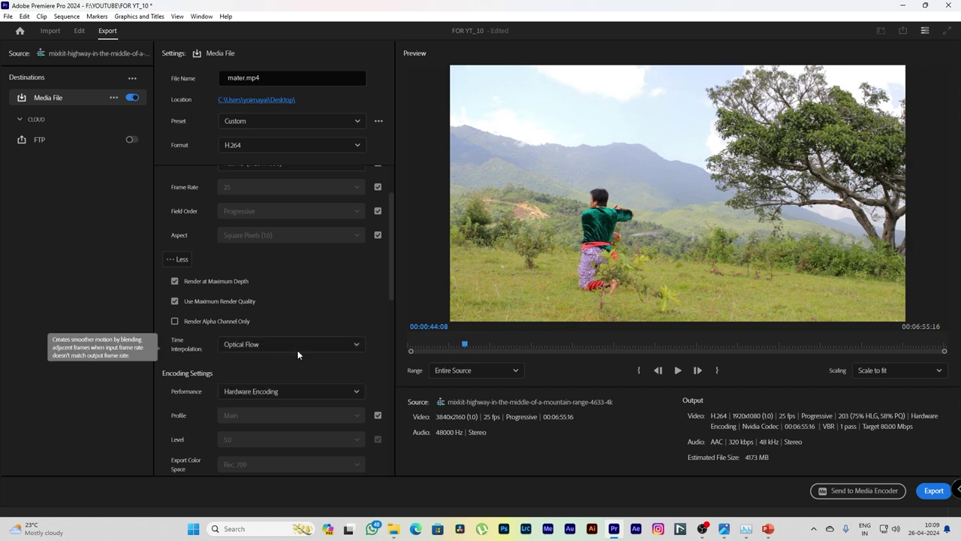
{"action": "left_click", "coordinate": [297, 352]}
{"action": "left_click", "coordinate": [282, 362]}
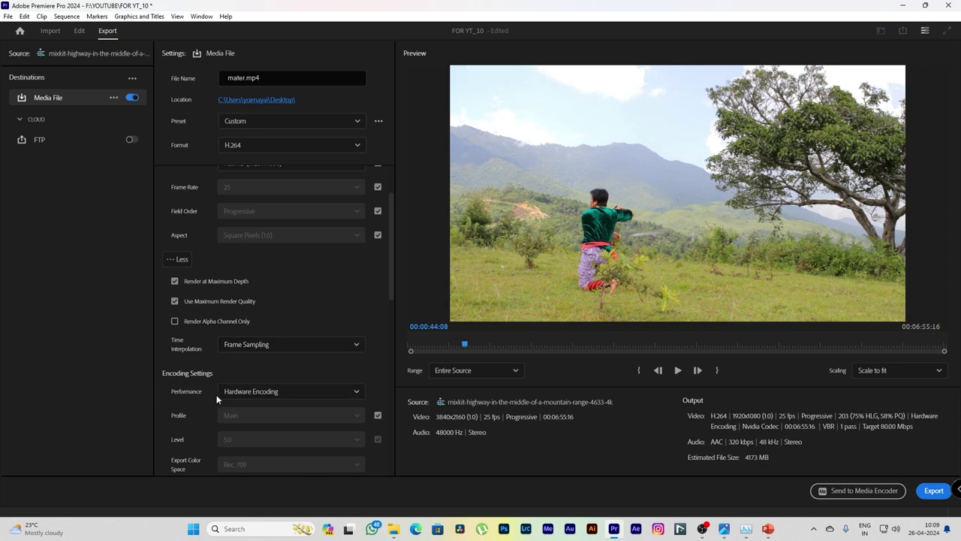
{"action": "left_click", "coordinate": [278, 391]}
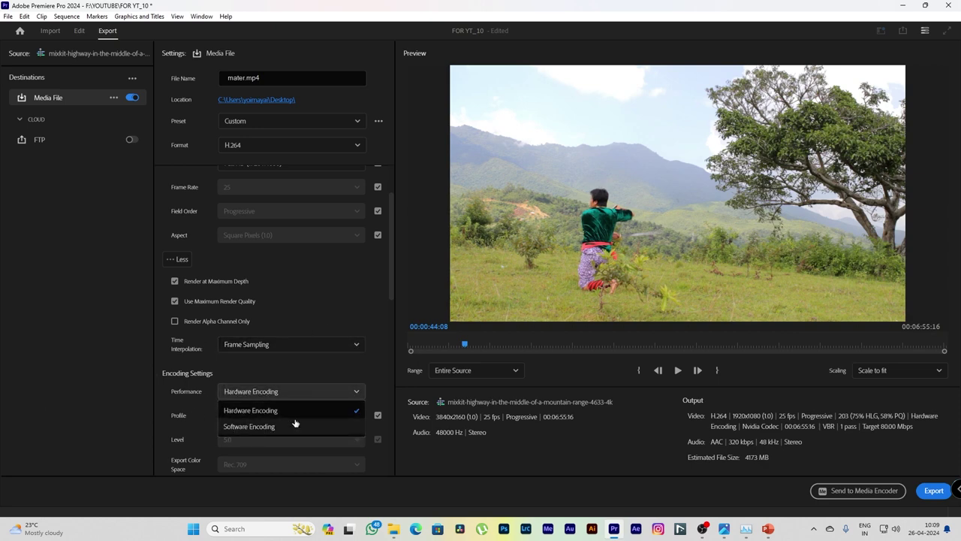
{"action": "left_click", "coordinate": [293, 410]}
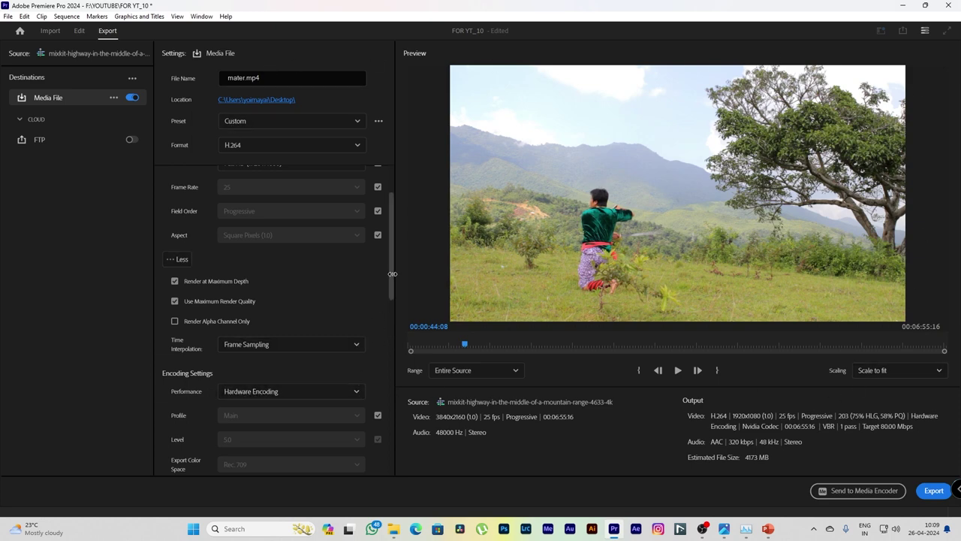
{"action": "scroll", "coordinate": [393, 284], "scroll_direction": "down", "scroll_amount": 2}
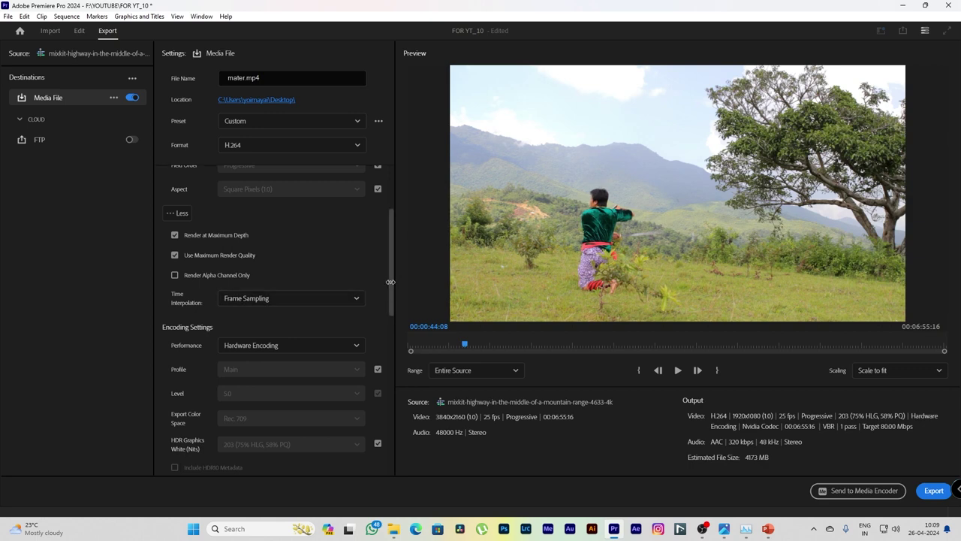
{"action": "scroll", "coordinate": [391, 285], "scroll_direction": "down", "scroll_amount": 2}
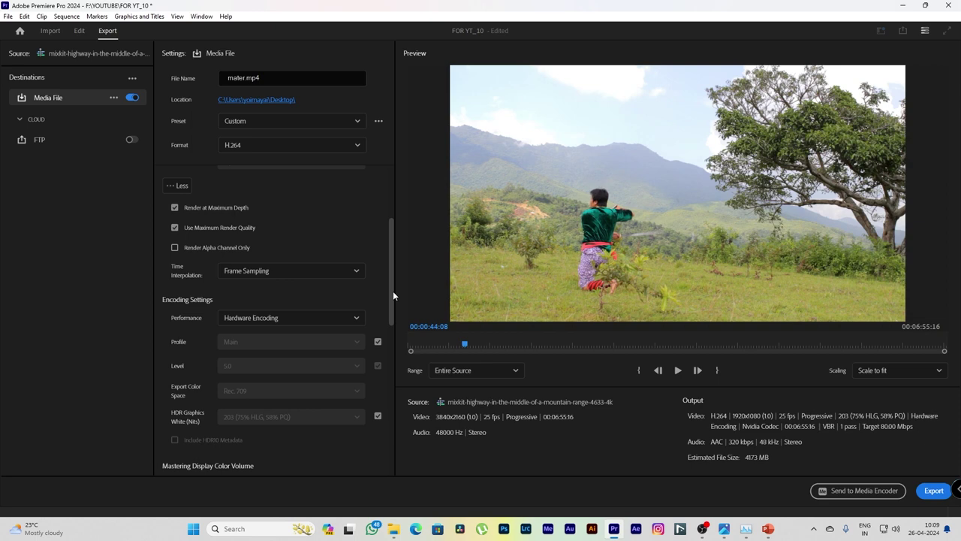
{"action": "scroll", "coordinate": [393, 291], "scroll_direction": "down", "scroll_amount": 4}
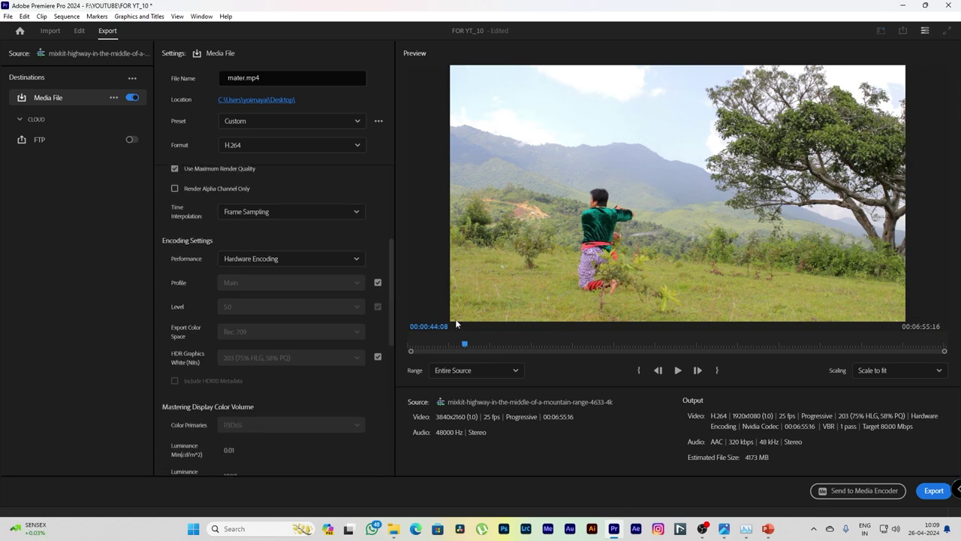
{"action": "left_click", "coordinate": [377, 283]}
{"action": "left_click", "coordinate": [356, 282]}
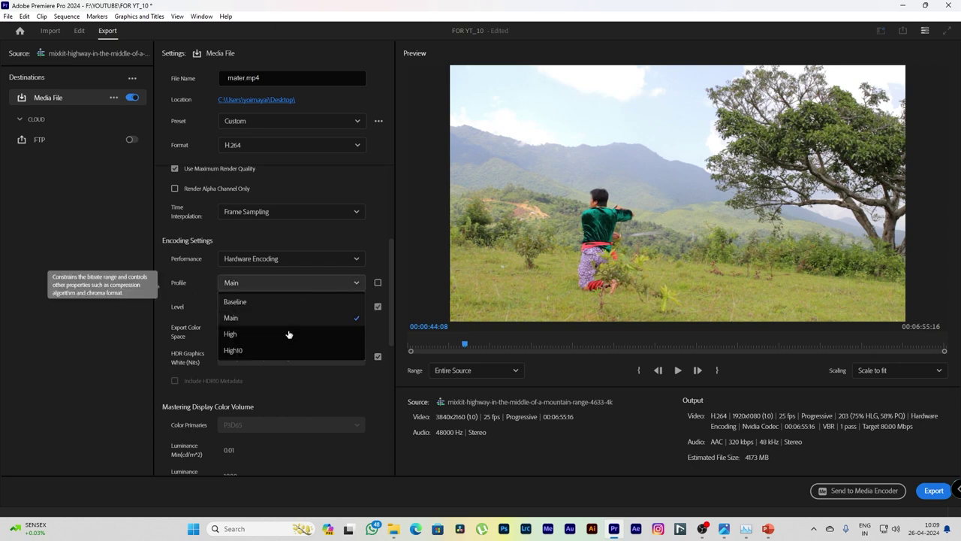
{"action": "left_click", "coordinate": [387, 258]}
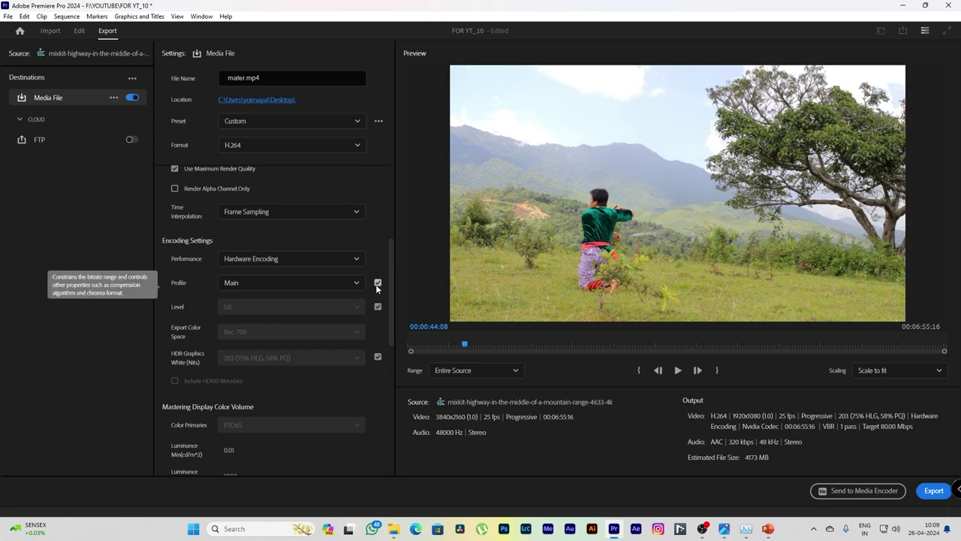
{"action": "left_click", "coordinate": [377, 282]}
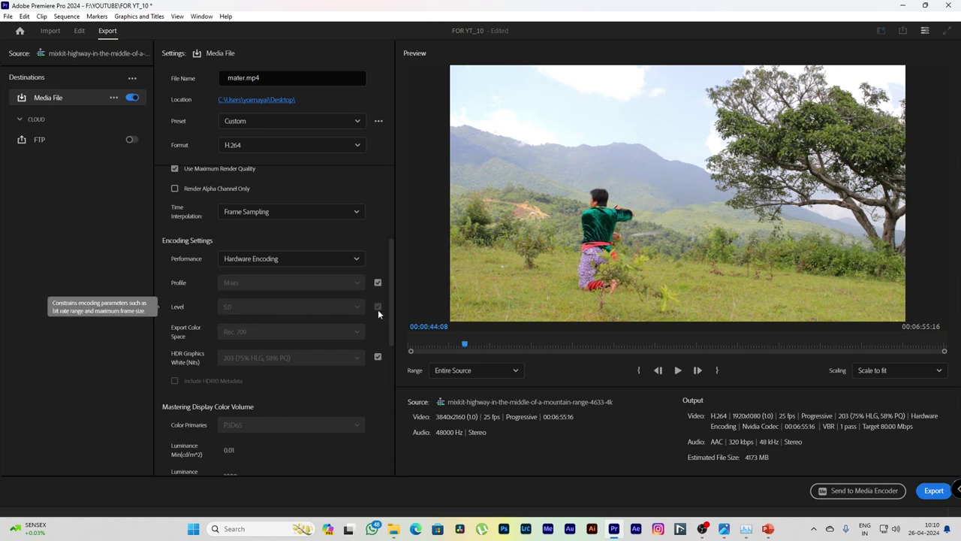
{"action": "left_click", "coordinate": [378, 282]}
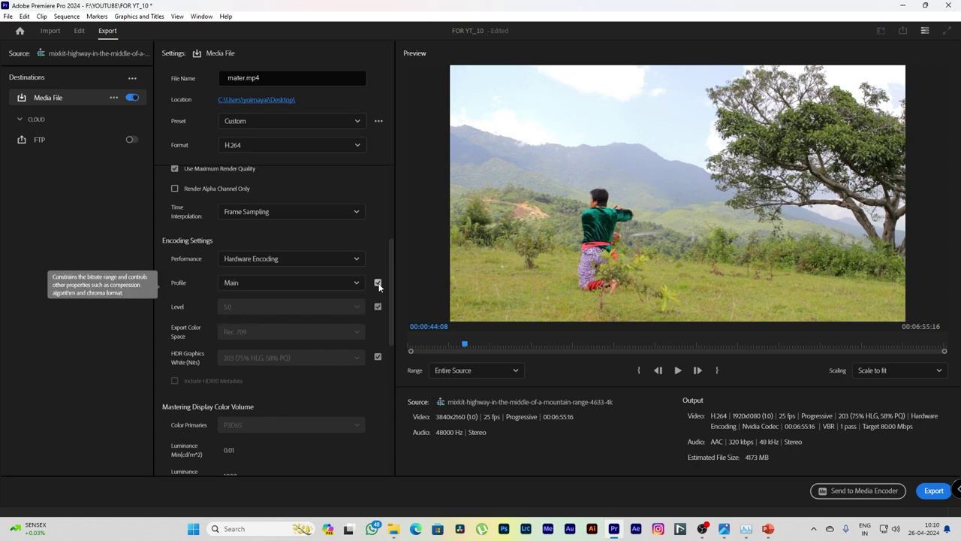
{"action": "left_click", "coordinate": [377, 282]}
{"action": "double_click", "coordinate": [377, 283]}
{"action": "left_click", "coordinate": [377, 283]}
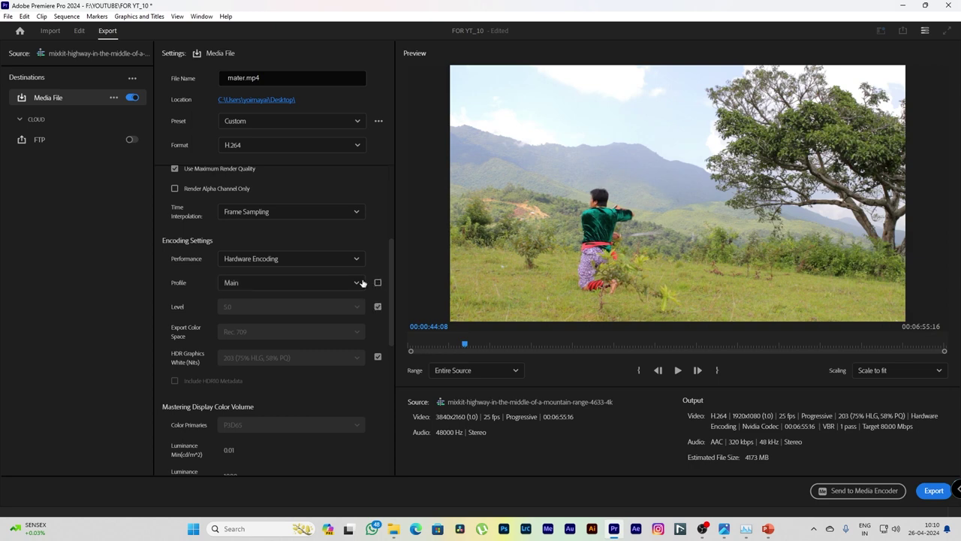
{"action": "left_click", "coordinate": [357, 282]}
{"action": "left_click", "coordinate": [283, 305]}
{"action": "left_click", "coordinate": [377, 311]}
{"action": "left_click", "coordinate": [378, 311]}
{"action": "left_click", "coordinate": [378, 312]}
{"action": "left_click", "coordinate": [377, 308]}
{"action": "left_click", "coordinate": [351, 307]}
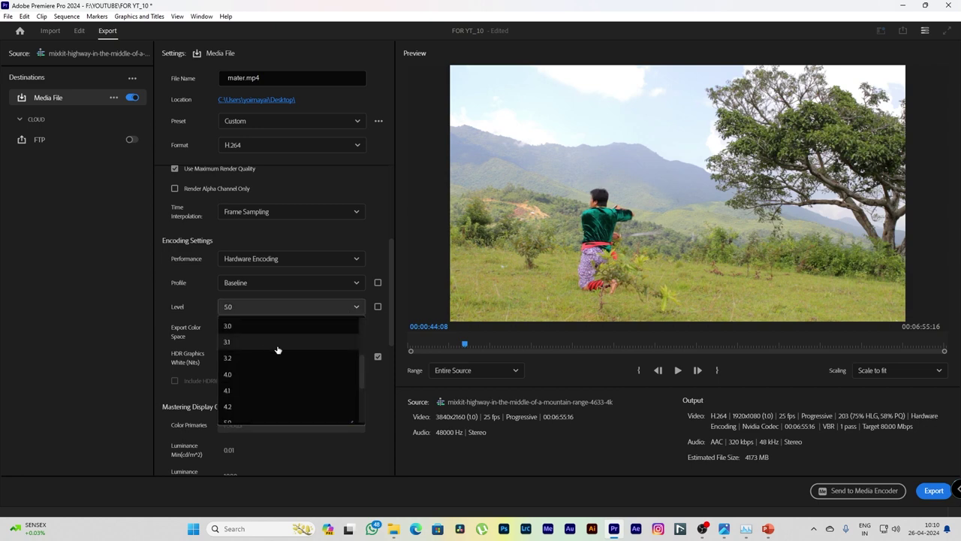
{"action": "left_click", "coordinate": [351, 289]}
{"action": "left_click", "coordinate": [277, 321]}
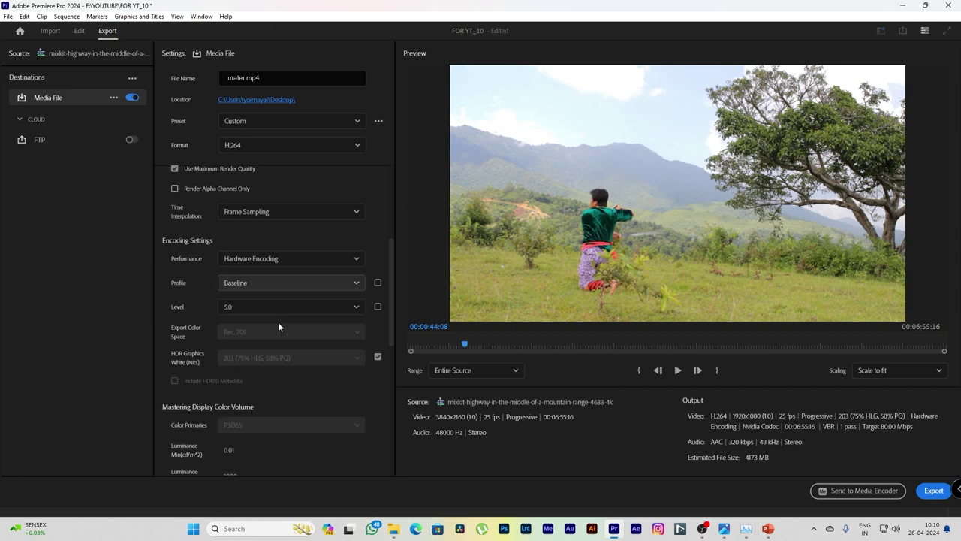
{"action": "left_click", "coordinate": [377, 306]}
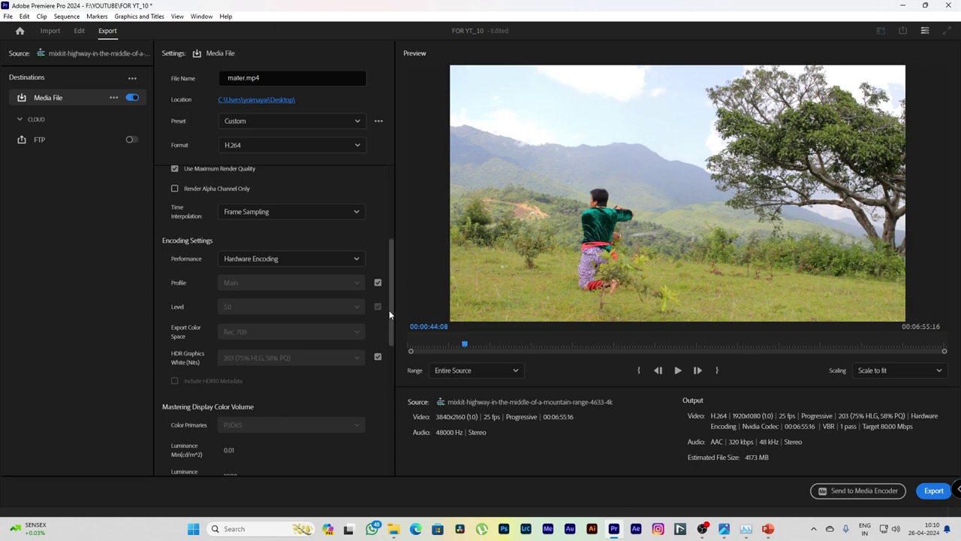
Try CBR and VBR, 1 pass bitrate encoding before settling on VBR, 2 pass.
{"action": "left_click_drag", "start_coordinate": [392, 301], "coordinate": [396, 414]}
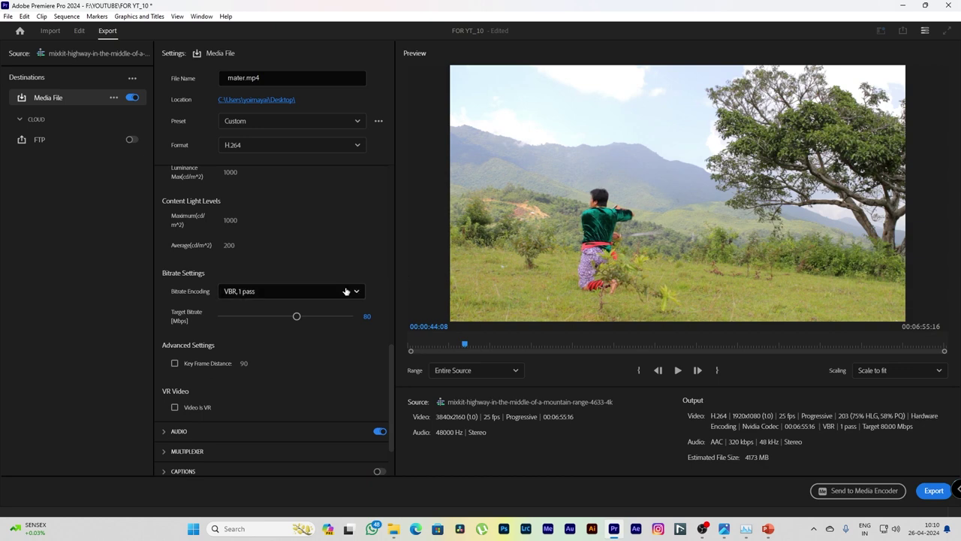
{"action": "left_click", "coordinate": [232, 292]}
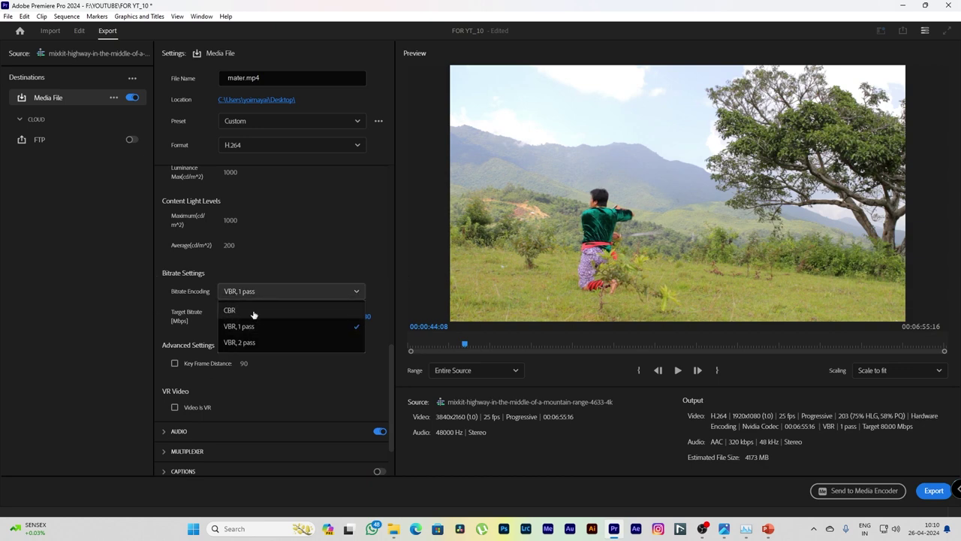
{"action": "left_click", "coordinate": [231, 311]}
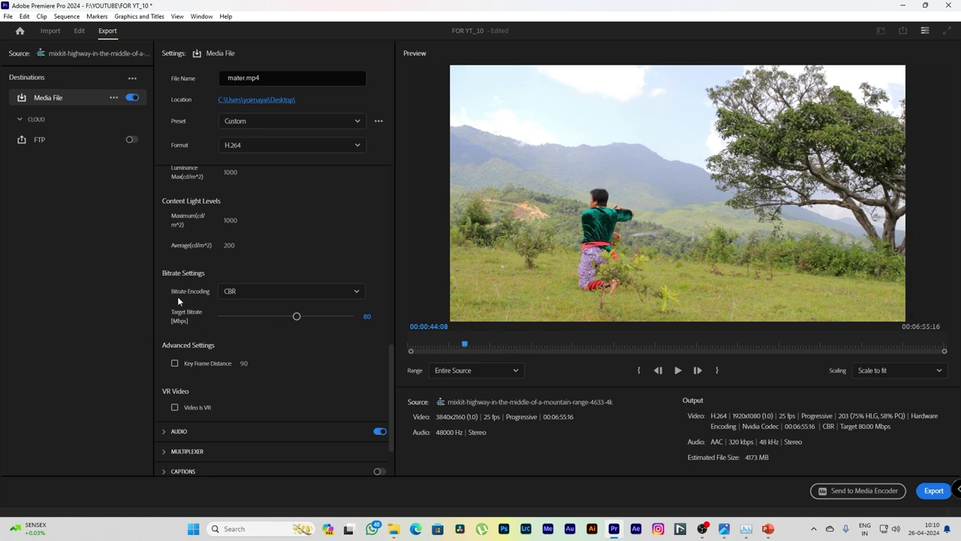
{"action": "mouse_move", "coordinate": [184, 287]}
{"action": "left_click", "coordinate": [354, 295]}
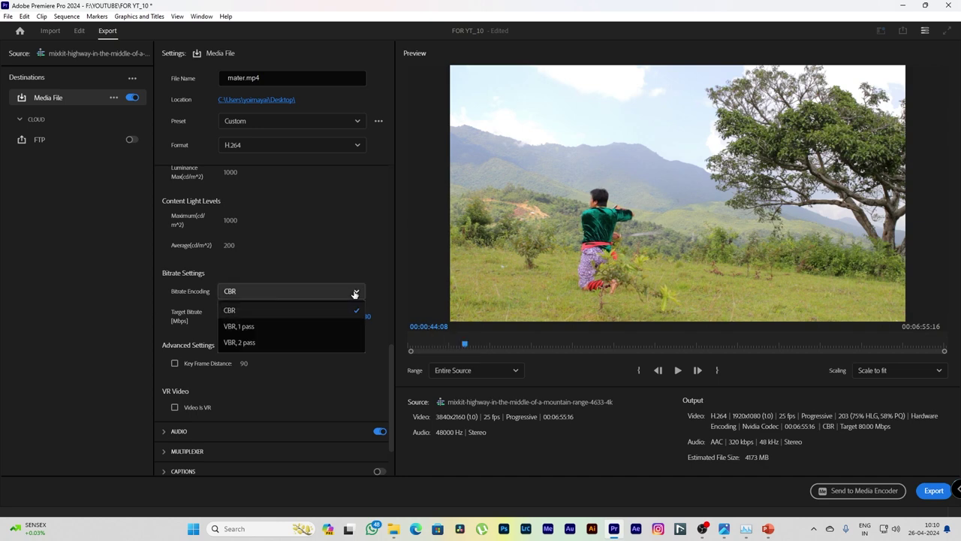
{"action": "left_click", "coordinate": [241, 327]}
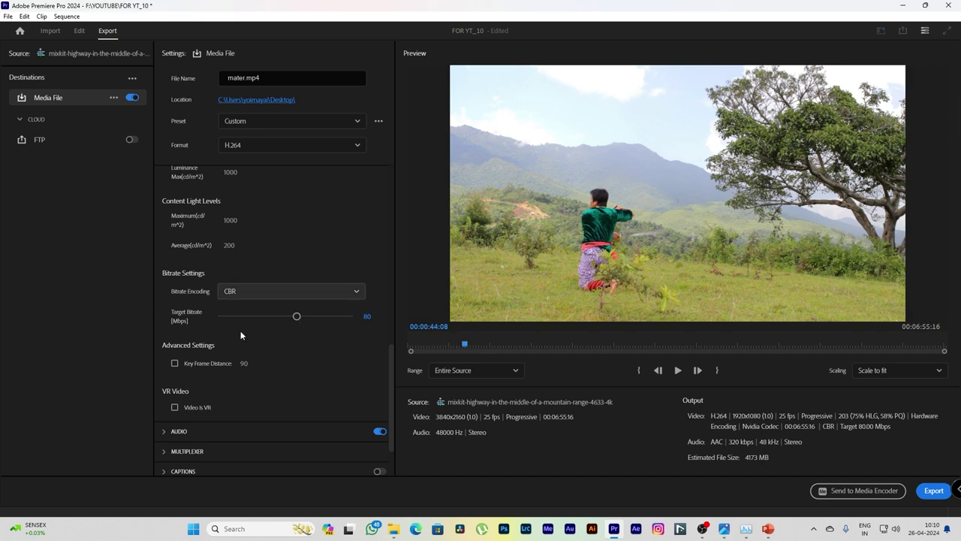
{"action": "left_click", "coordinate": [322, 299]}
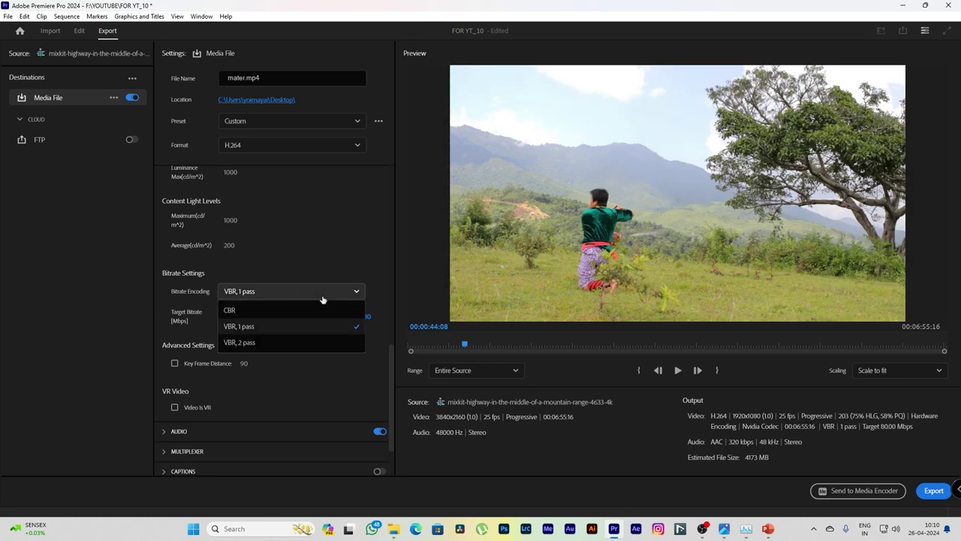
{"action": "left_click", "coordinate": [247, 344]}
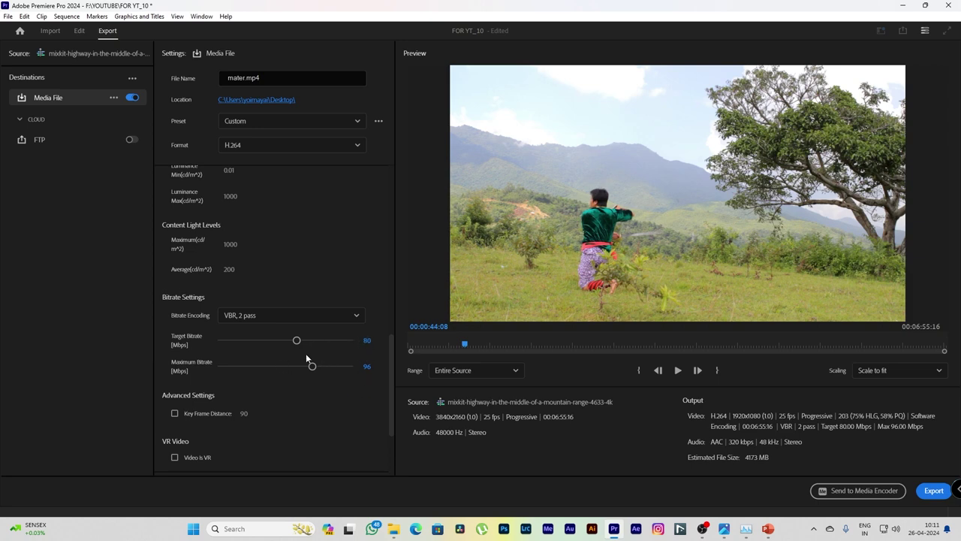
Set the maximum bitrate to 50 Mbps and the target bitrate to 20 Mbps.
{"action": "left_click", "coordinate": [366, 366]}
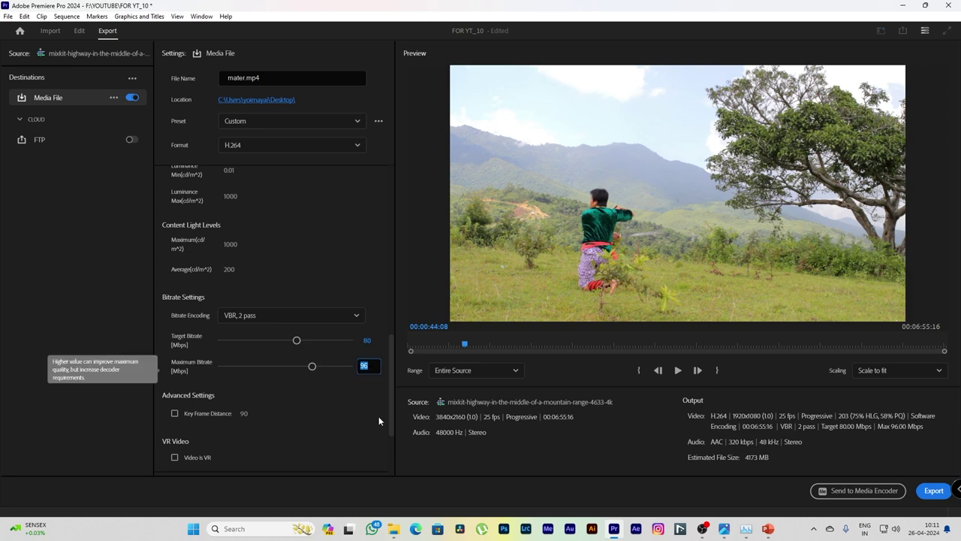
{"action": "type", "text": "50"}
{"action": "key", "text": "Return"}
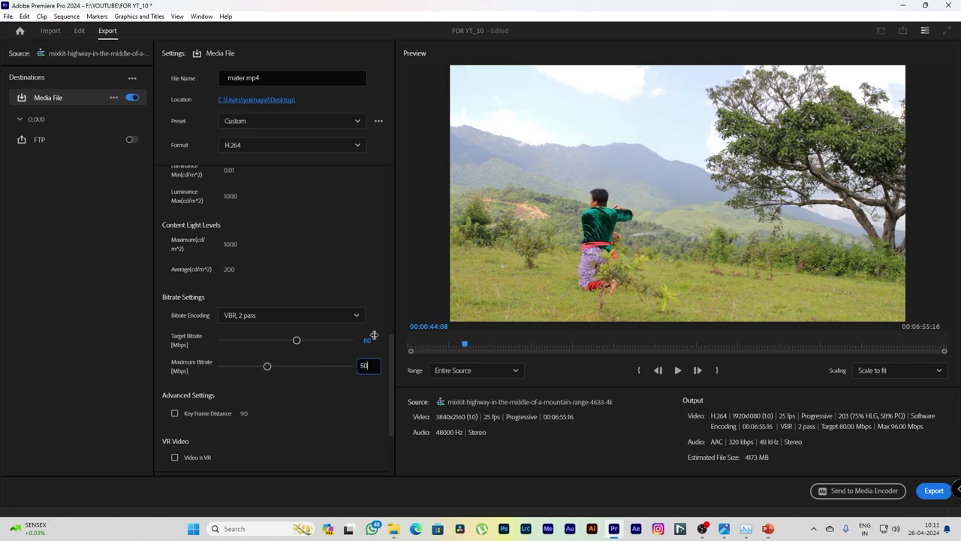
{"action": "left_click", "coordinate": [367, 343]}
{"action": "type", "text": "20"}
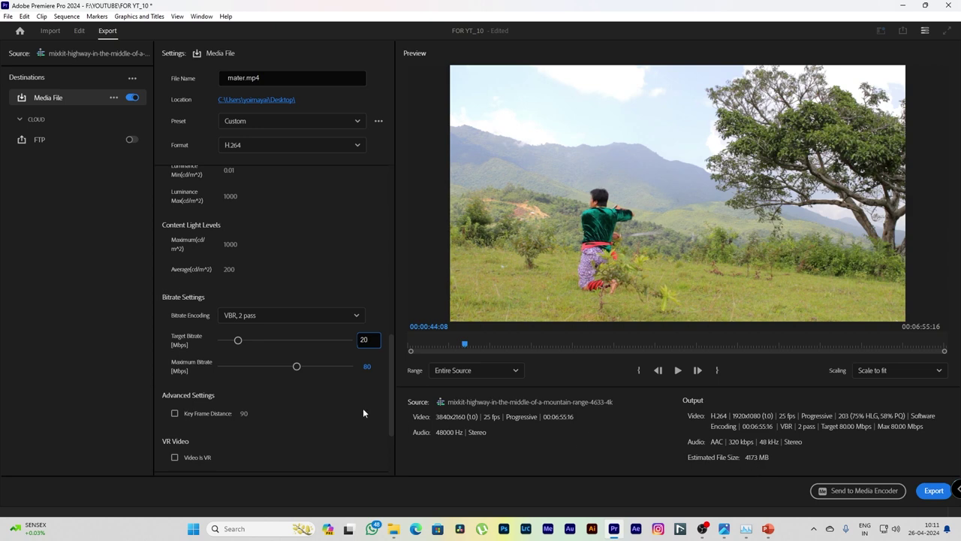
{"action": "key", "text": "Return"}
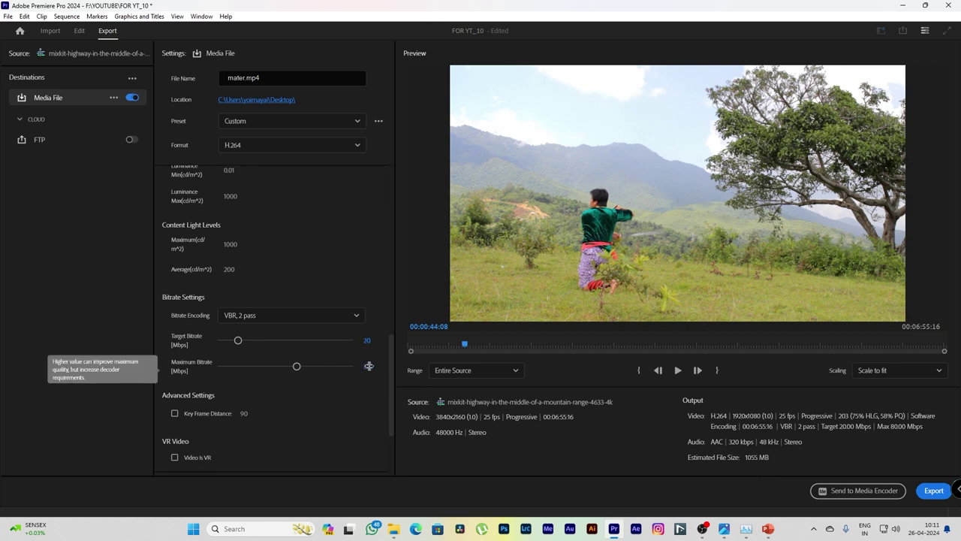
Lower the maximum bitrate to 15 Mbps.
{"action": "left_click", "coordinate": [369, 365]}
{"action": "left_click", "coordinate": [367, 341]}
{"action": "type", "text": "9"}
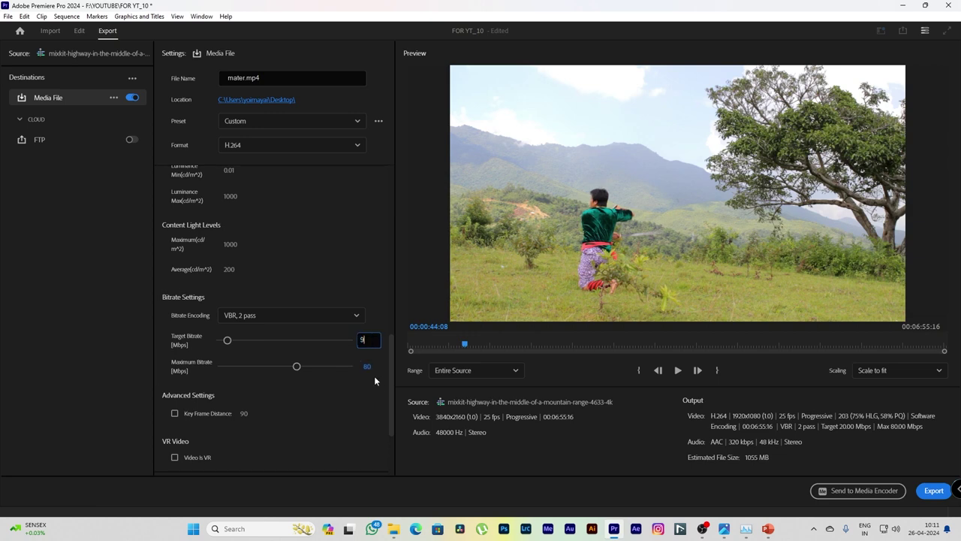
{"action": "left_click", "coordinate": [368, 367]}
{"action": "type", "text": "15"}
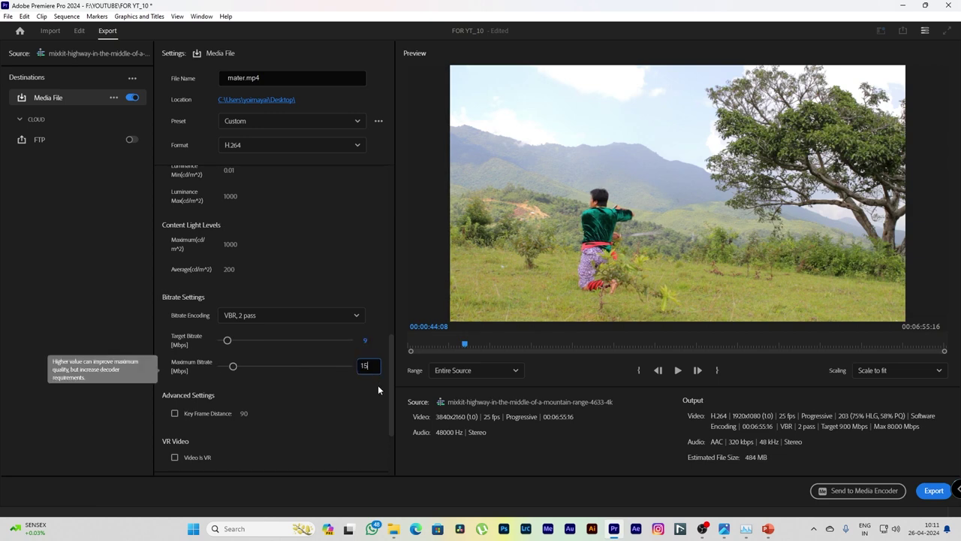
{"action": "key", "text": "Return"}
Restore the maximum bitrate to 50 Mbps and enter 30 as the target bitrate.
{"action": "left_click", "coordinate": [365, 368]}
{"action": "type", "text": "50"}
{"action": "key", "text": "Return"}
{"action": "left_click", "coordinate": [365, 340]}
{"action": "type", "text": "30"}
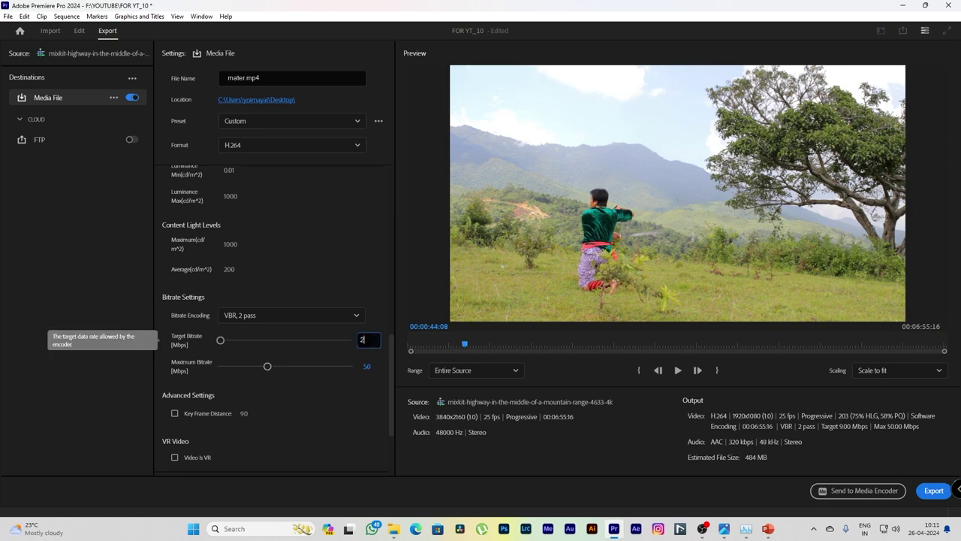
{"action": "key", "text": "Return"}
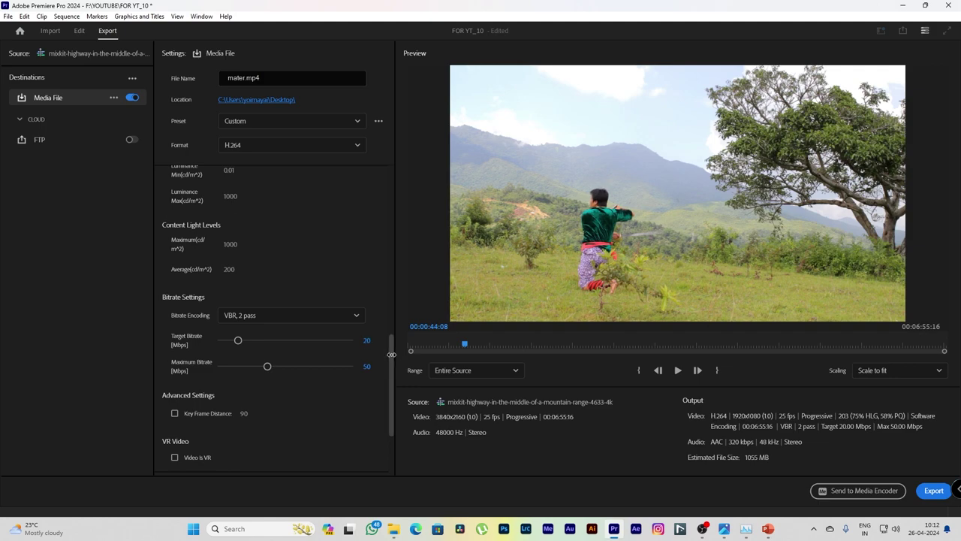
{"action": "scroll", "coordinate": [391, 365], "scroll_direction": "down", "scroll_amount": 1}
{"action": "scroll", "coordinate": [391, 364], "scroll_direction": "down", "scroll_amount": 2}
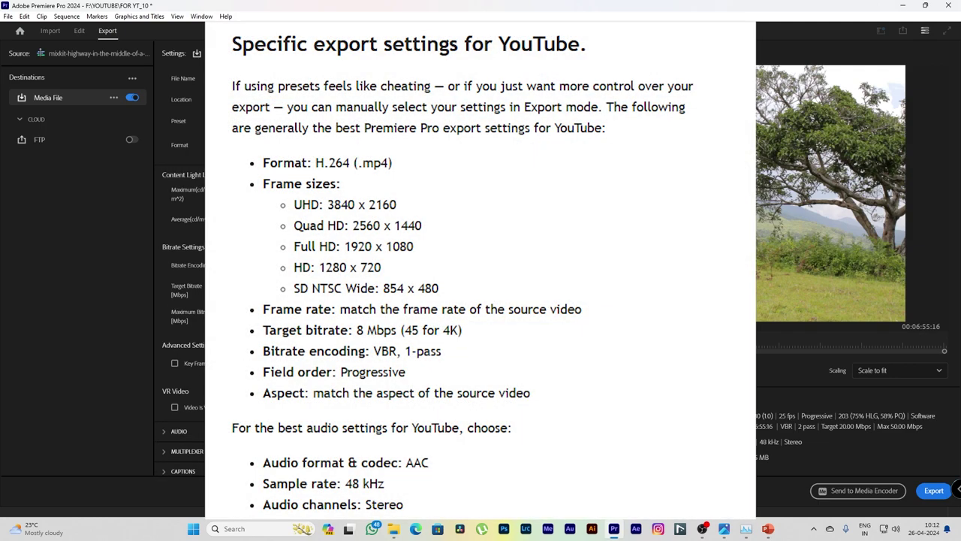
{"action": "scroll", "coordinate": [391, 364], "scroll_direction": "down", "scroll_amount": 1}
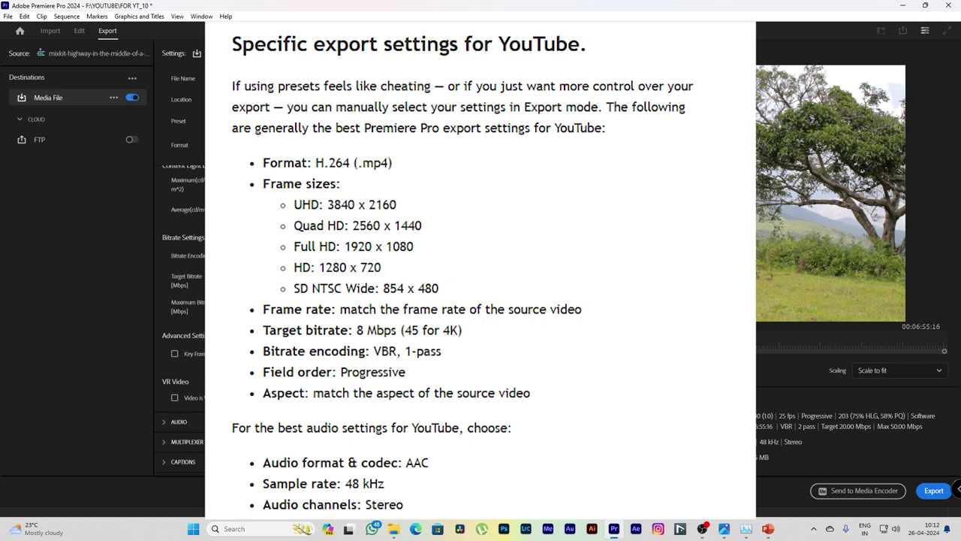
{"action": "scroll", "coordinate": [391, 364], "scroll_direction": "up", "scroll_amount": 1}
{"action": "scroll", "coordinate": [391, 364], "scroll_direction": "up", "scroll_amount": 1}
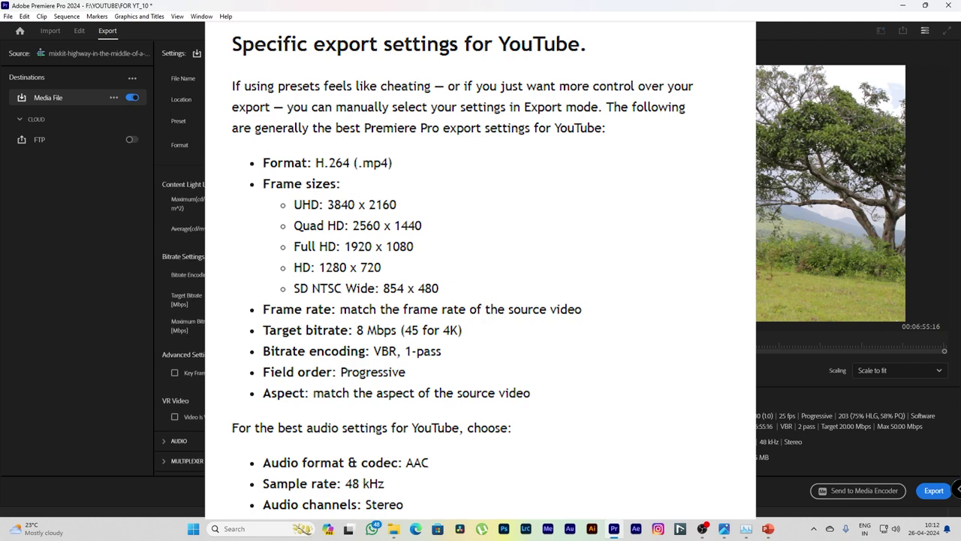
{"action": "scroll", "coordinate": [180, 301], "scroll_direction": "up", "scroll_amount": 2}
{"action": "scroll", "coordinate": [181, 301], "scroll_direction": "up", "scroll_amount": 2}
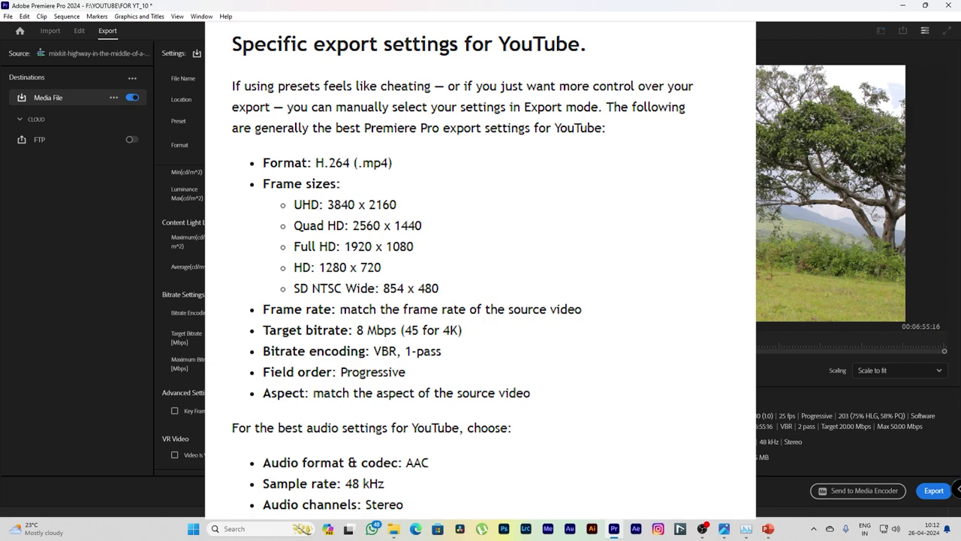
{"action": "scroll", "coordinate": [180, 301], "scroll_direction": "up", "scroll_amount": 2}
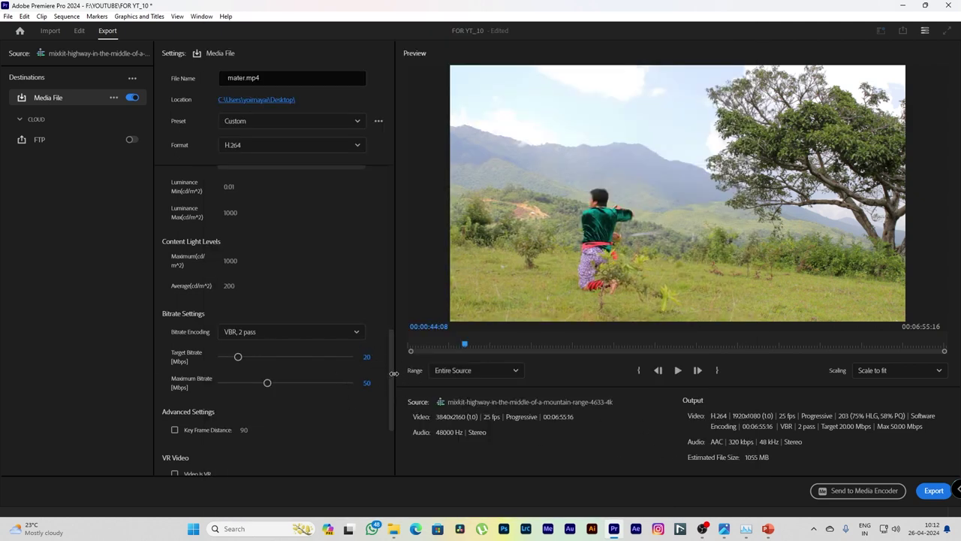
Expand the AUDIO settings and keep AAC as the audio format.
{"action": "scroll", "coordinate": [389, 388], "scroll_direction": "down", "scroll_amount": 2}
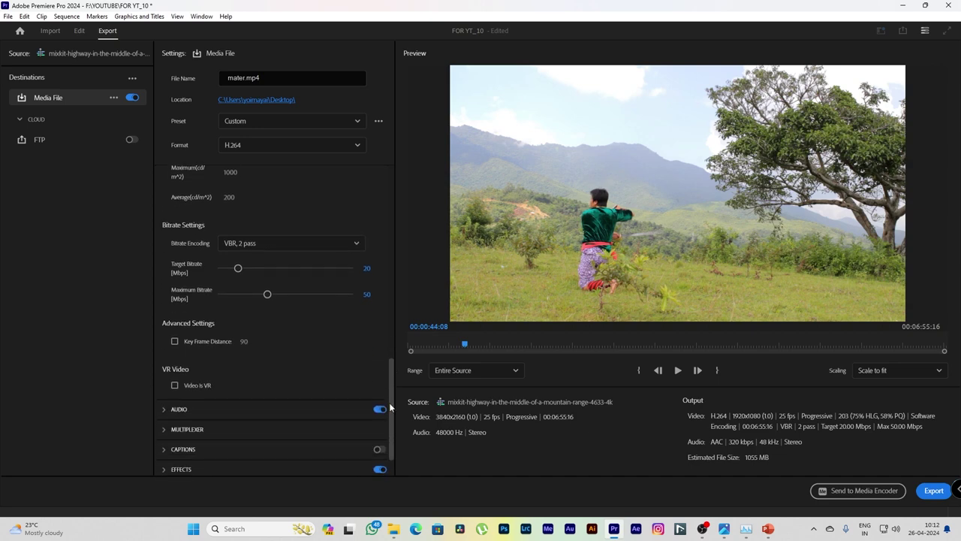
{"action": "scroll", "coordinate": [387, 409], "scroll_direction": "down", "scroll_amount": 1}
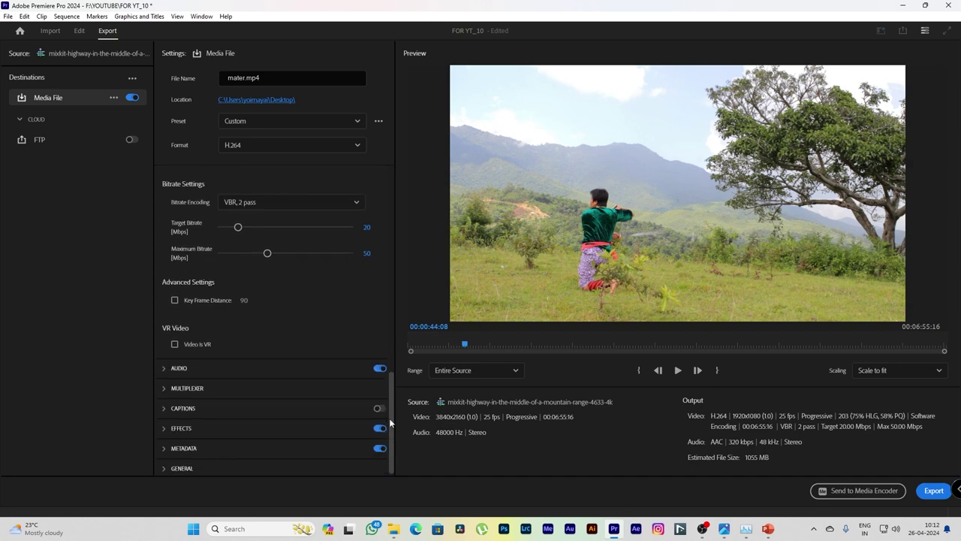
{"action": "left_click", "coordinate": [166, 369]}
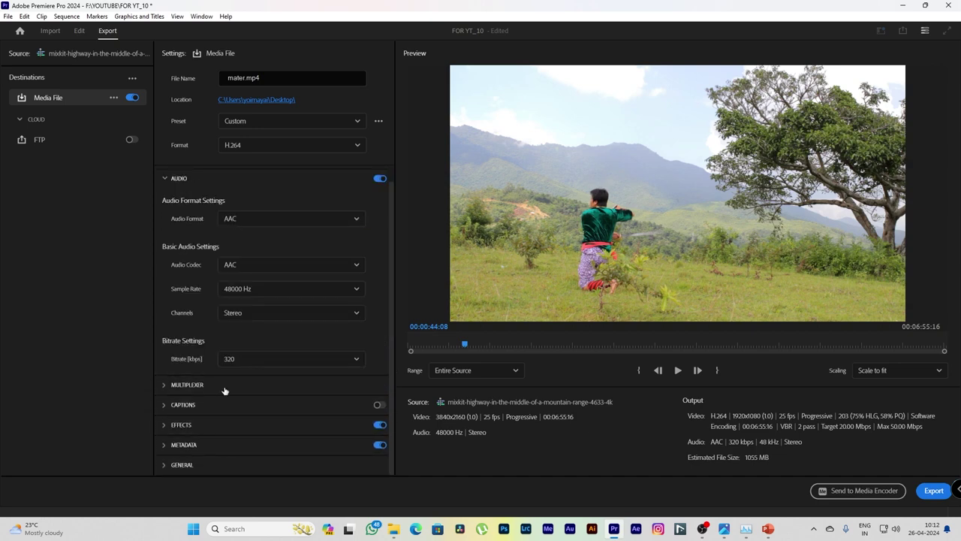
{"action": "left_click", "coordinate": [268, 219]}
{"action": "left_click", "coordinate": [280, 199]}
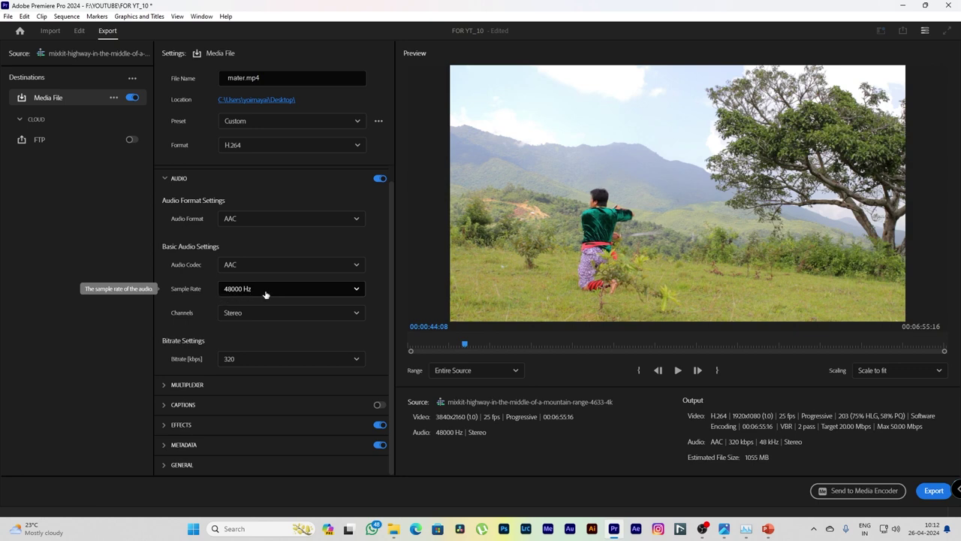
Confirm 48000 Hz sample rate, Stereo channels and a 320 kbps audio bitrate.
{"action": "left_click", "coordinate": [265, 291]}
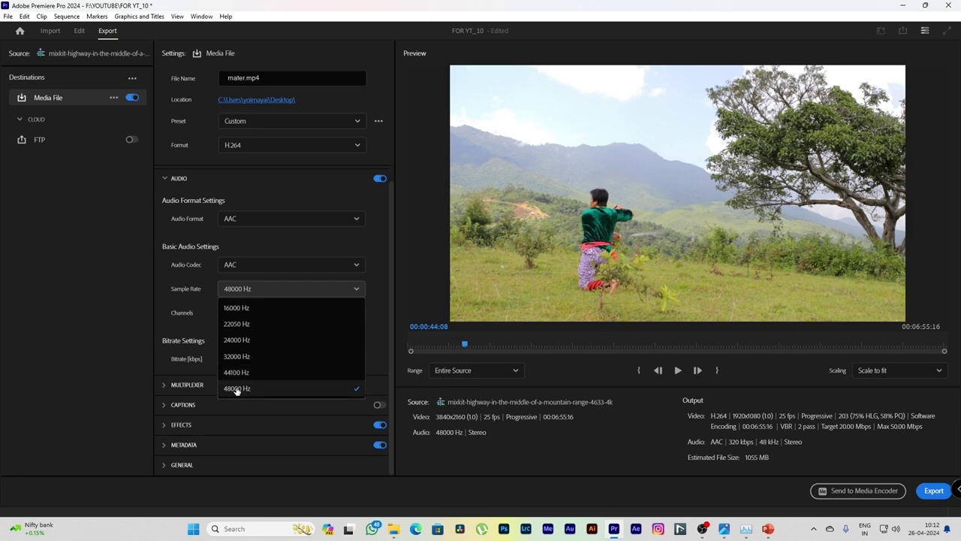
{"action": "left_click", "coordinate": [237, 390]}
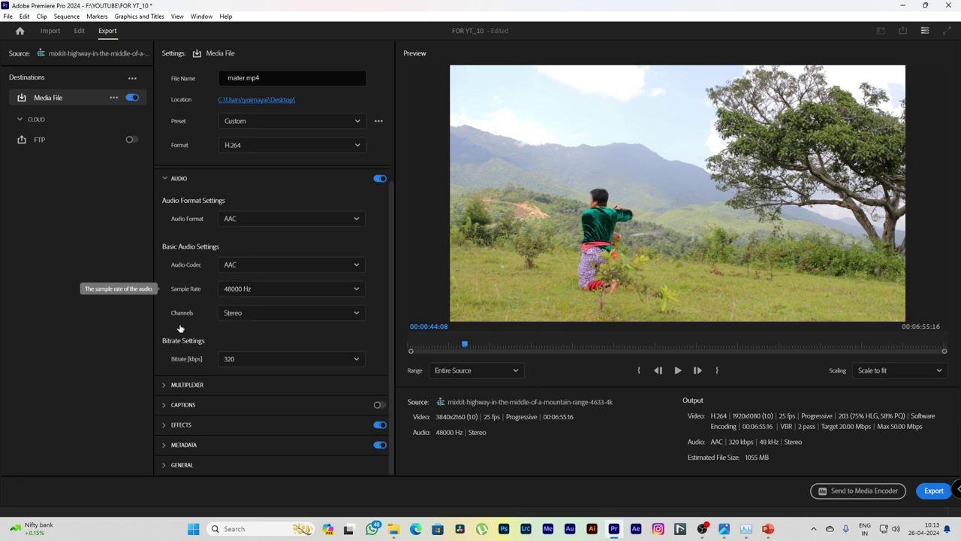
{"action": "left_click", "coordinate": [268, 318]}
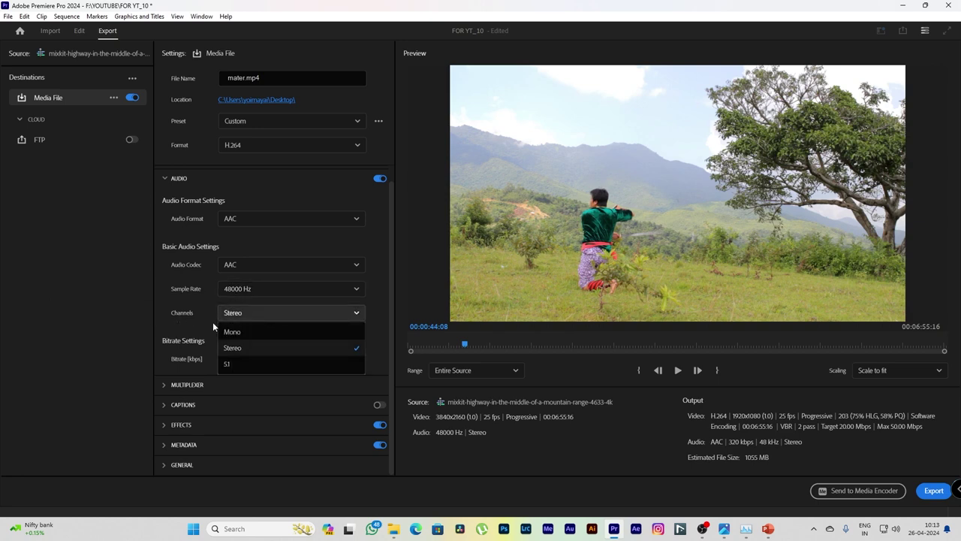
{"action": "left_click", "coordinate": [188, 324]}
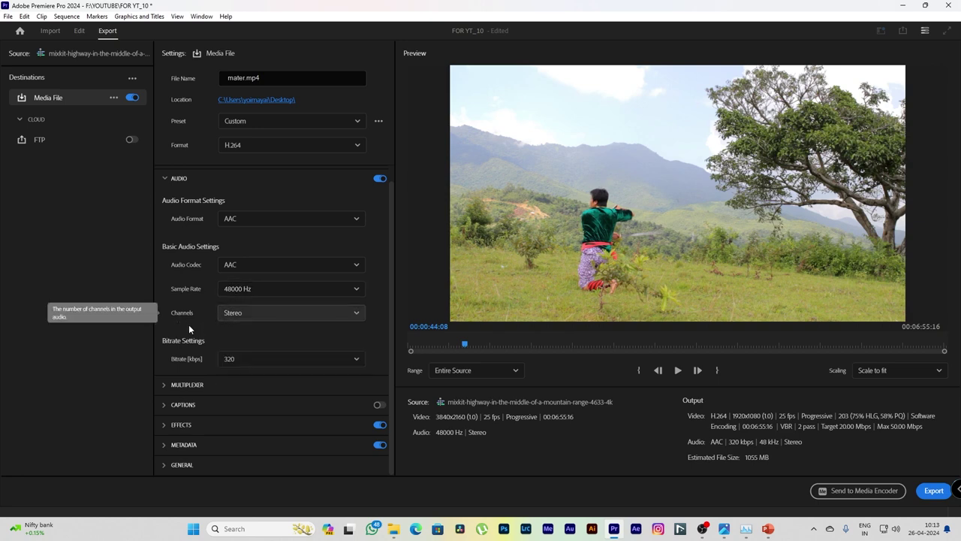
{"action": "left_click", "coordinate": [275, 318]}
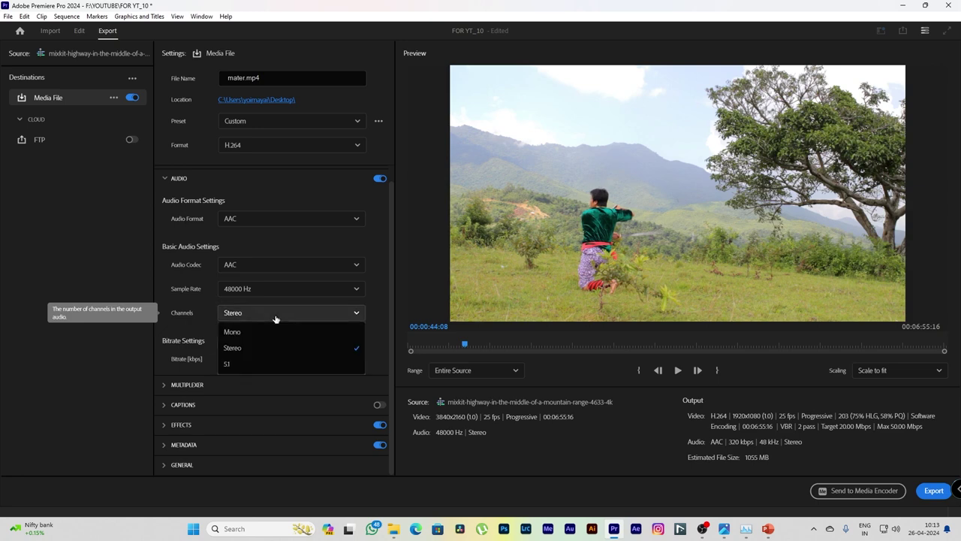
{"action": "left_click", "coordinate": [186, 321]}
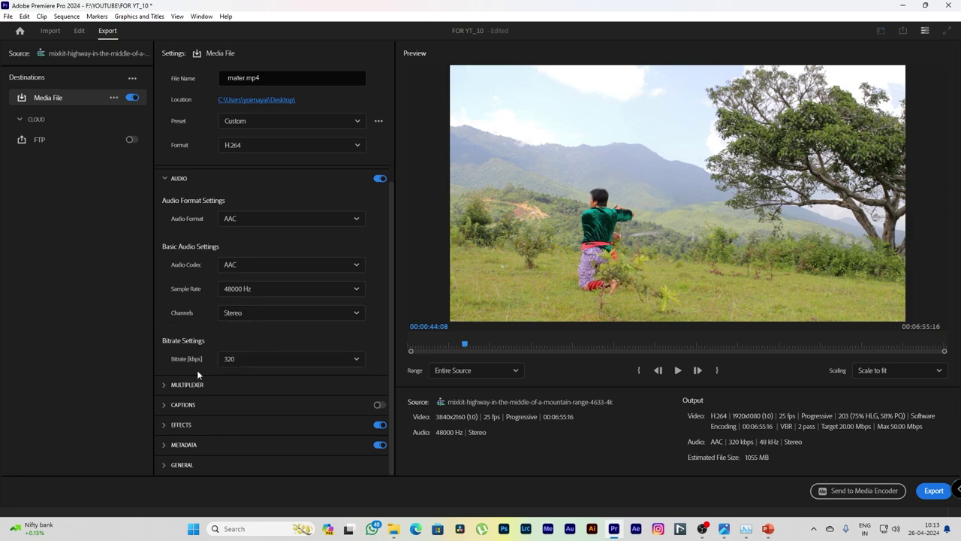
{"action": "left_click", "coordinate": [276, 358]}
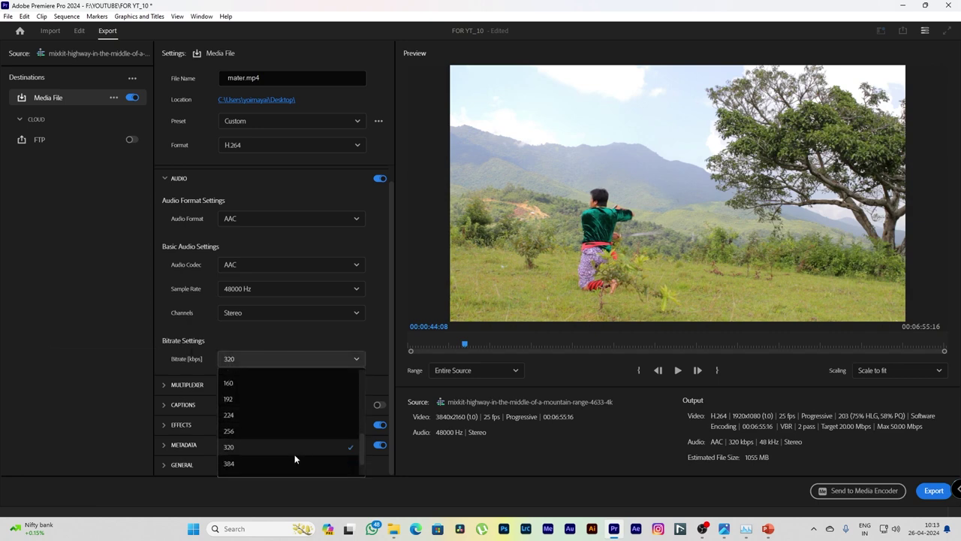
{"action": "left_click", "coordinate": [267, 349]}
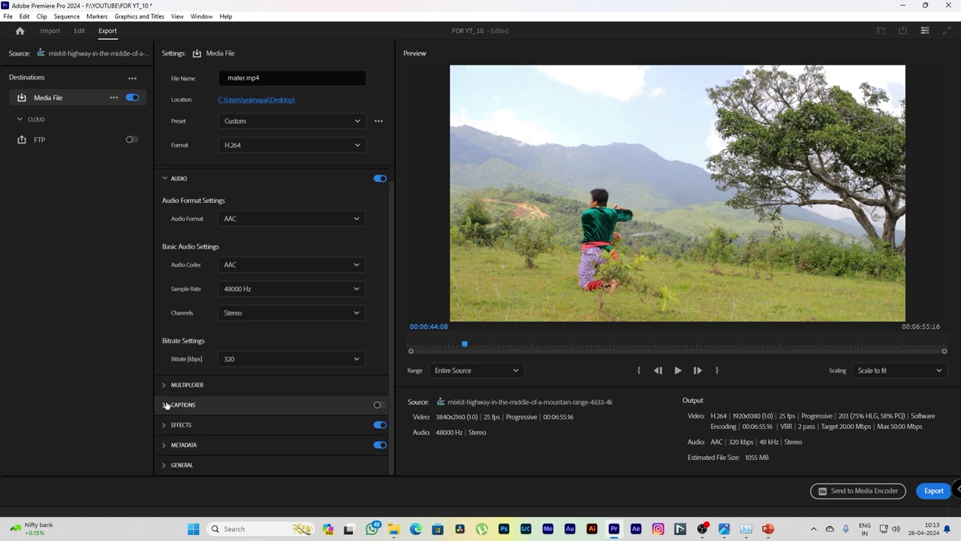
Inspect the CAPTIONS, EFFECTS and GENERAL sections, leaving them collapsed afterwards.
{"action": "left_click", "coordinate": [166, 405]}
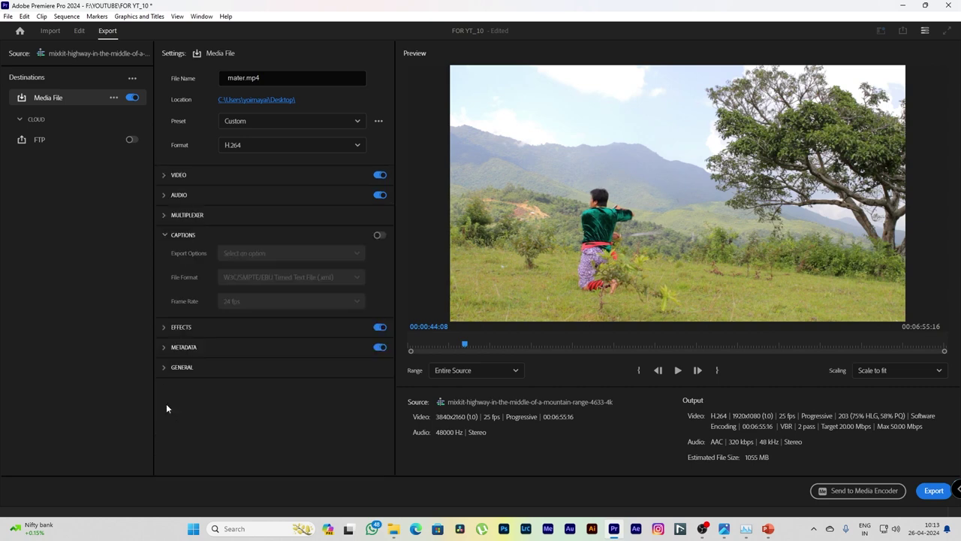
{"action": "left_click", "coordinate": [166, 335]}
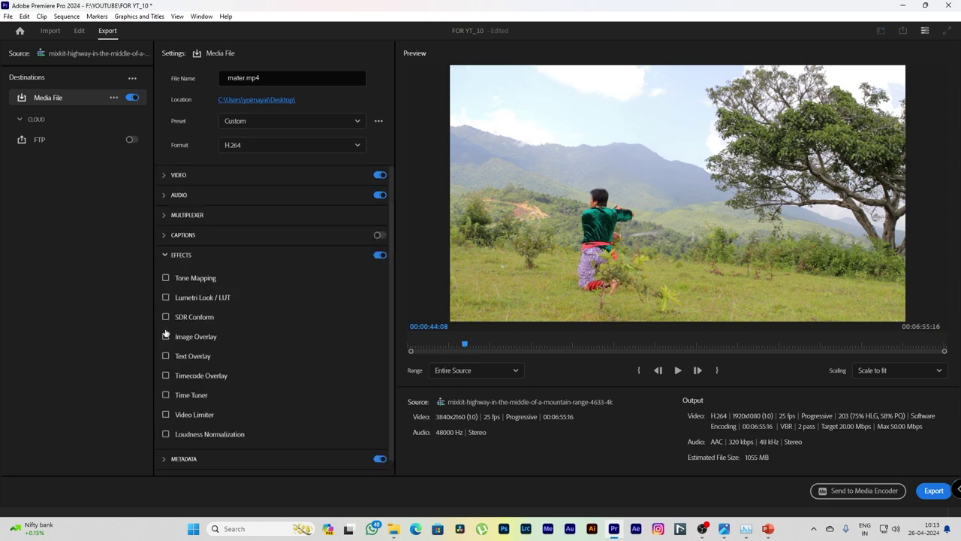
{"action": "left_click", "coordinate": [164, 256]}
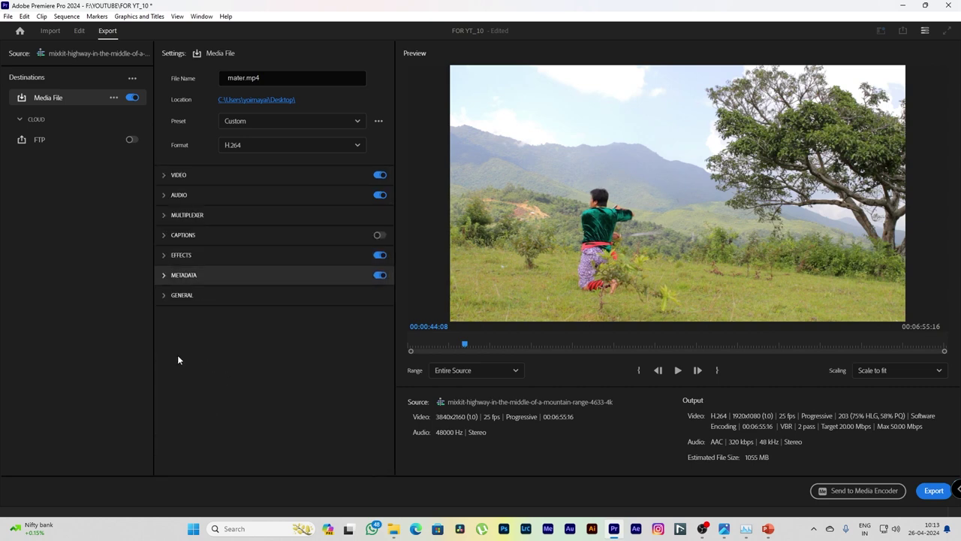
{"action": "left_click", "coordinate": [163, 295]}
{"action": "left_click", "coordinate": [163, 295]}
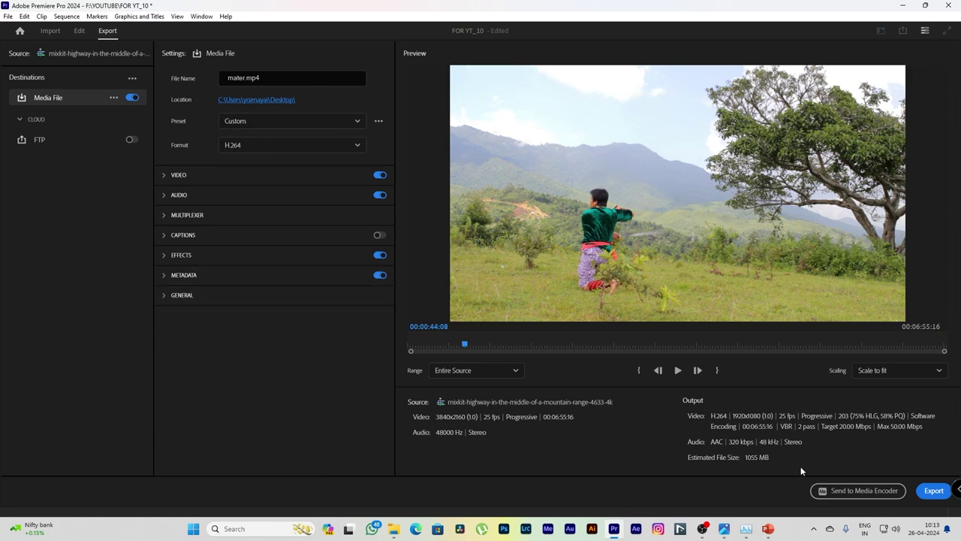
Queue the sequence in Media Encoder as an H.264 mater.mp4 job, then minimize Media Encoder without encoding.
{"action": "left_click", "coordinate": [861, 489]}
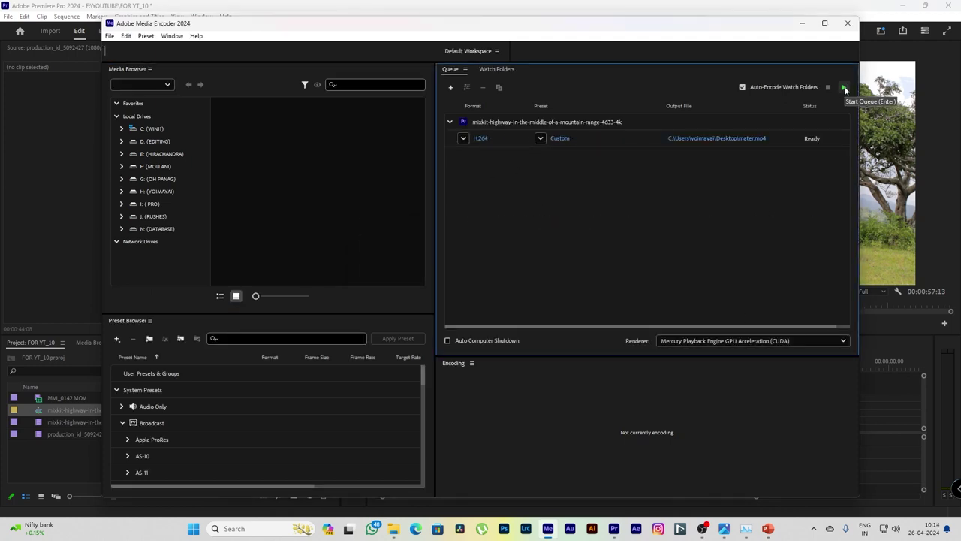
{"action": "left_click", "coordinate": [802, 22]}
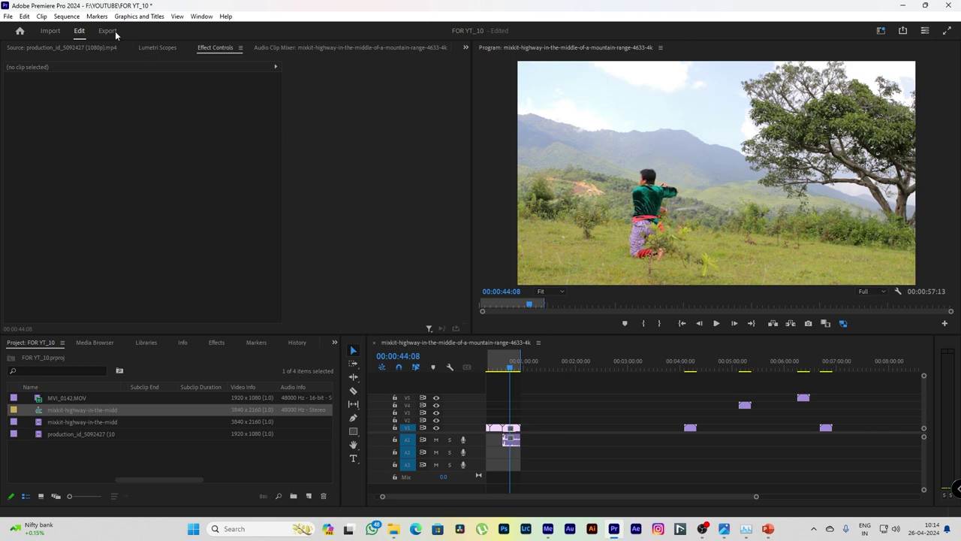
Rename the export file to try.mp4, keep the Custom preset, and expand the Video settings.
{"action": "left_click", "coordinate": [109, 31]}
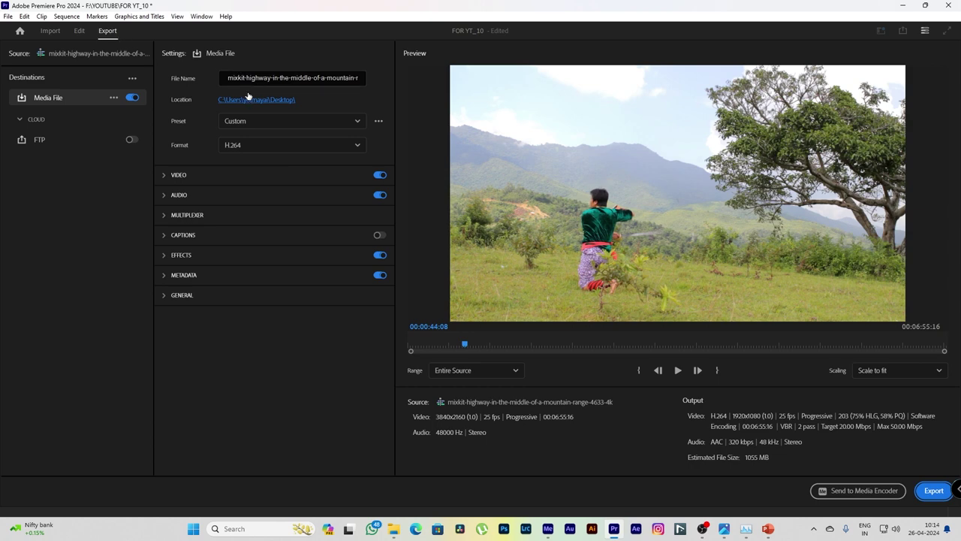
{"action": "left_click", "coordinate": [289, 80]}
{"action": "key", "text": "ctrl+a"}
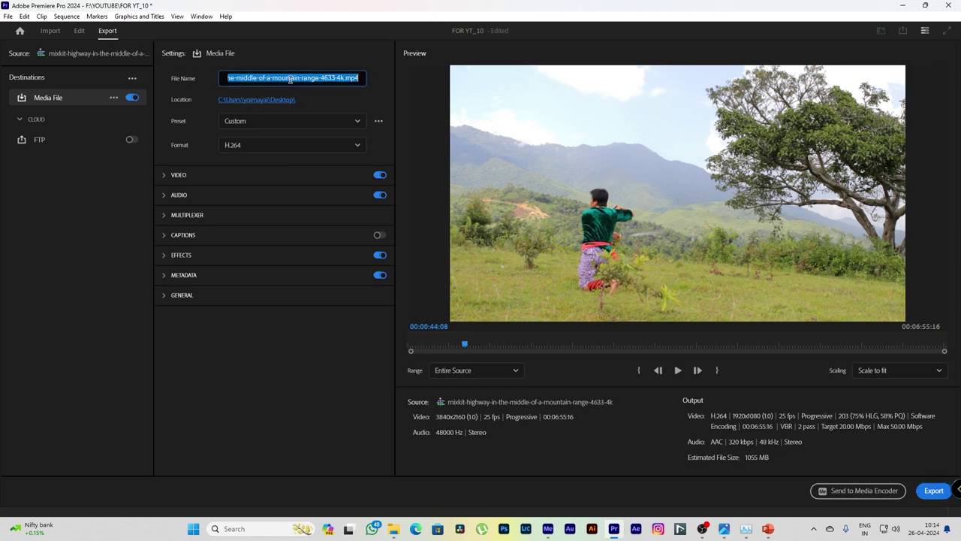
{"action": "type", "text": "try"}
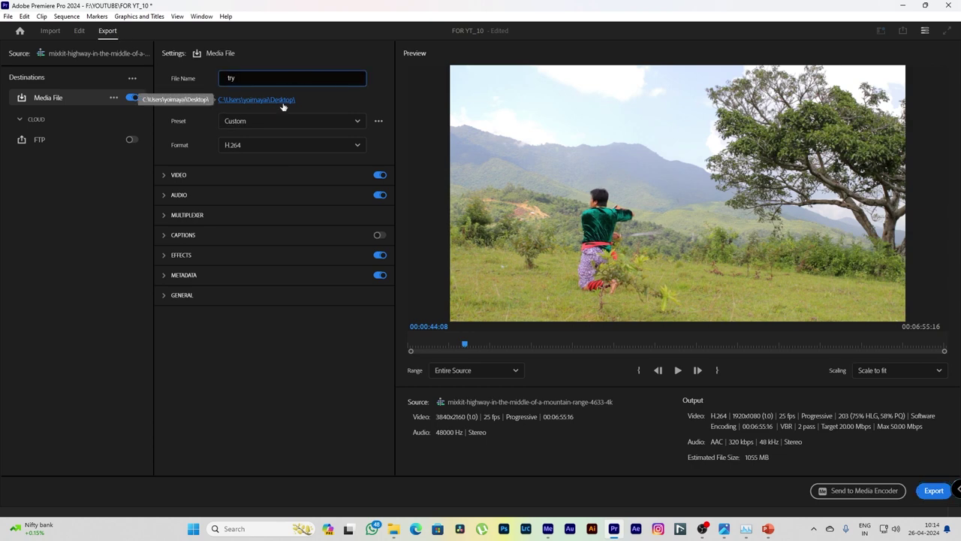
{"action": "left_click", "coordinate": [262, 121]}
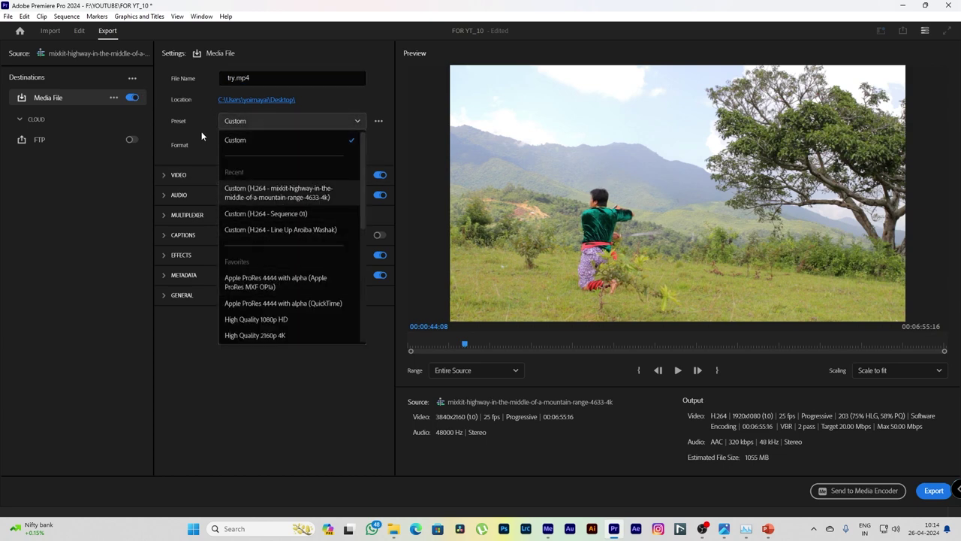
{"action": "left_click", "coordinate": [208, 177]}
{"action": "left_click", "coordinate": [164, 179]}
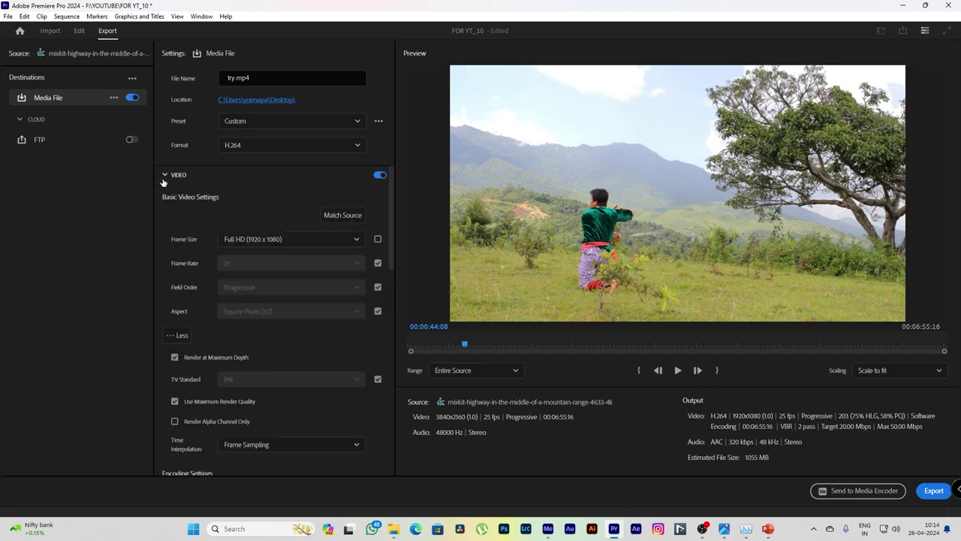
Keep the UHD frame size and set the video to Match Source.
{"action": "left_click", "coordinate": [378, 240]}
{"action": "left_click", "coordinate": [378, 240]}
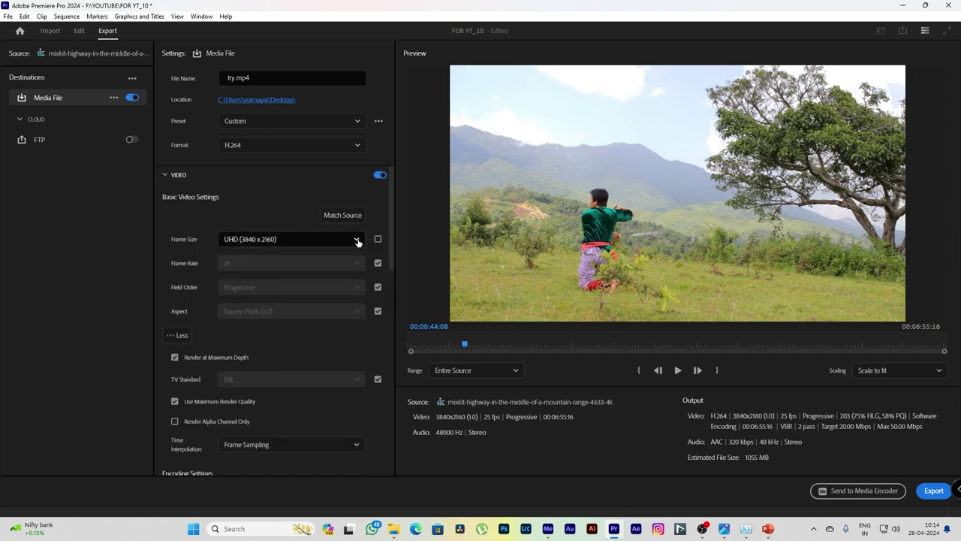
{"action": "left_click", "coordinate": [356, 240]}
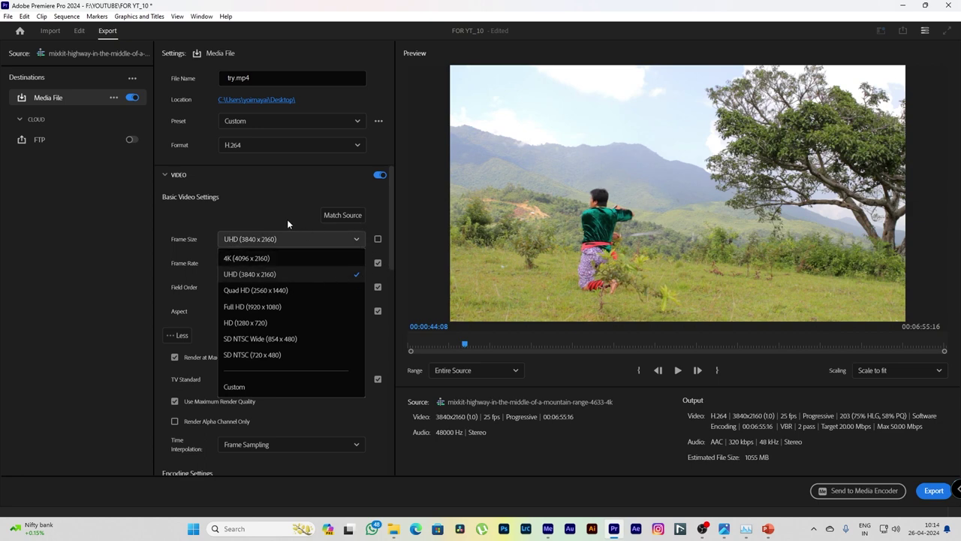
{"action": "left_click", "coordinate": [290, 221]}
{"action": "left_click", "coordinate": [336, 217]}
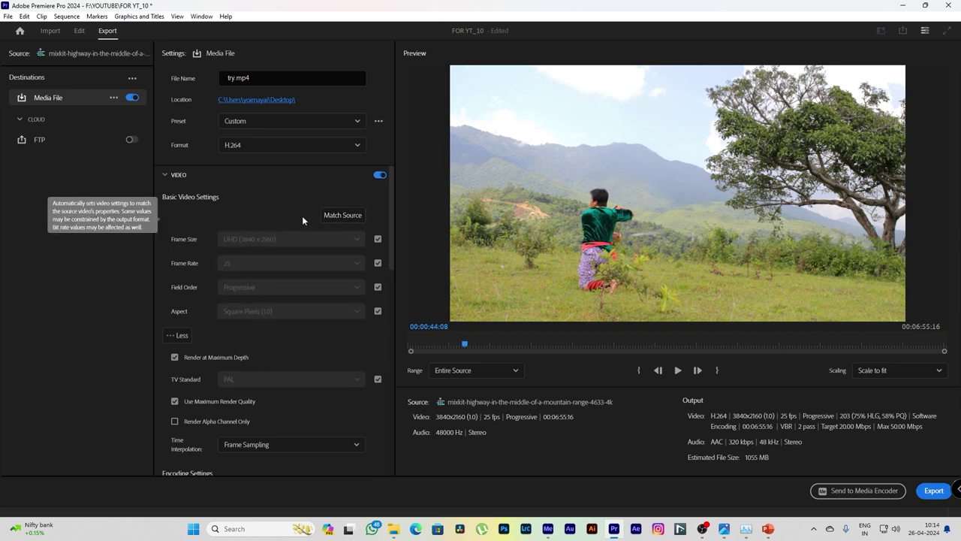
Unlink TV Standard from the source and set it to PAL.
{"action": "scroll", "coordinate": [189, 398], "scroll_direction": "down", "scroll_amount": 1}
{"action": "scroll", "coordinate": [196, 375], "scroll_direction": "down", "scroll_amount": 2}
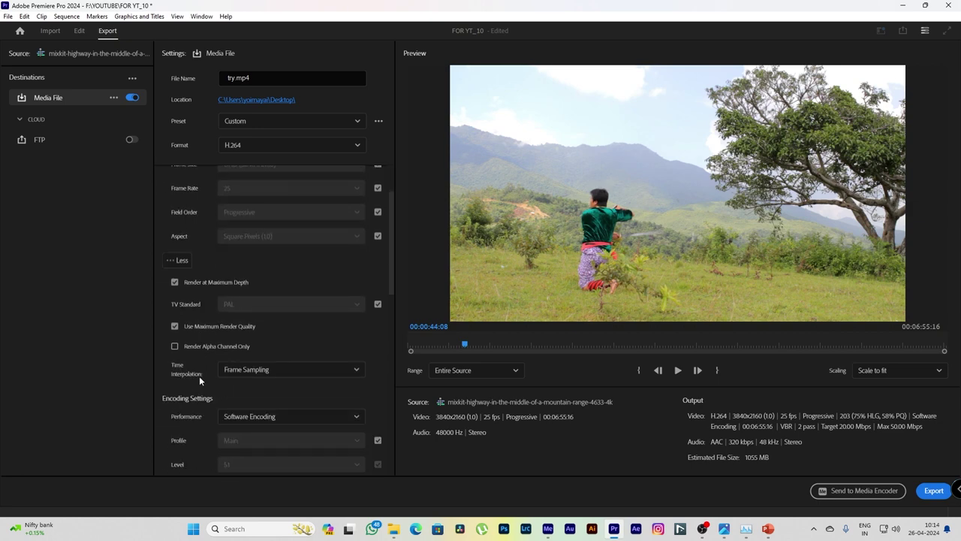
{"action": "scroll", "coordinate": [199, 375], "scroll_direction": "down", "scroll_amount": 2}
{"action": "scroll", "coordinate": [202, 364], "scroll_direction": "down", "scroll_amount": 1}
{"action": "scroll", "coordinate": [218, 247], "scroll_direction": "up", "scroll_amount": 1}
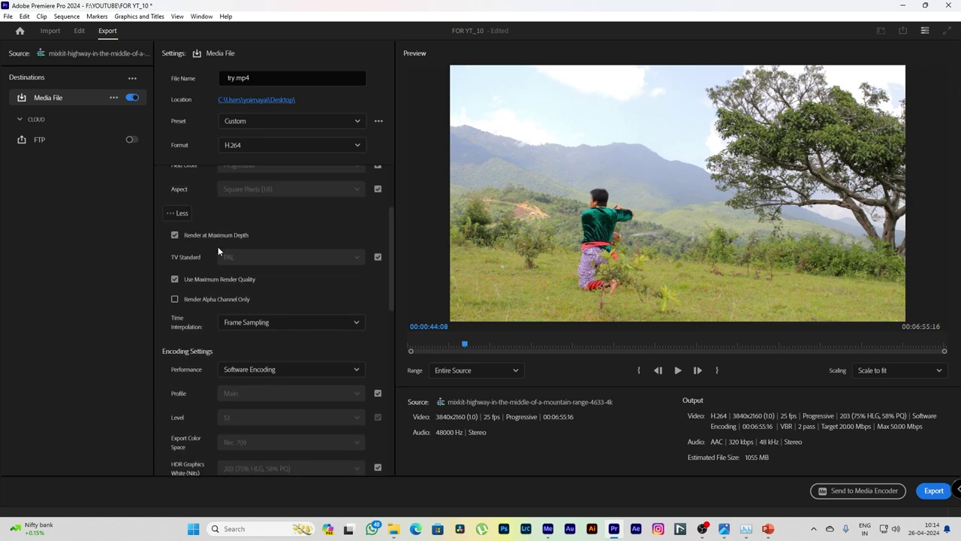
{"action": "left_click", "coordinate": [377, 256]}
{"action": "left_click", "coordinate": [357, 256]}
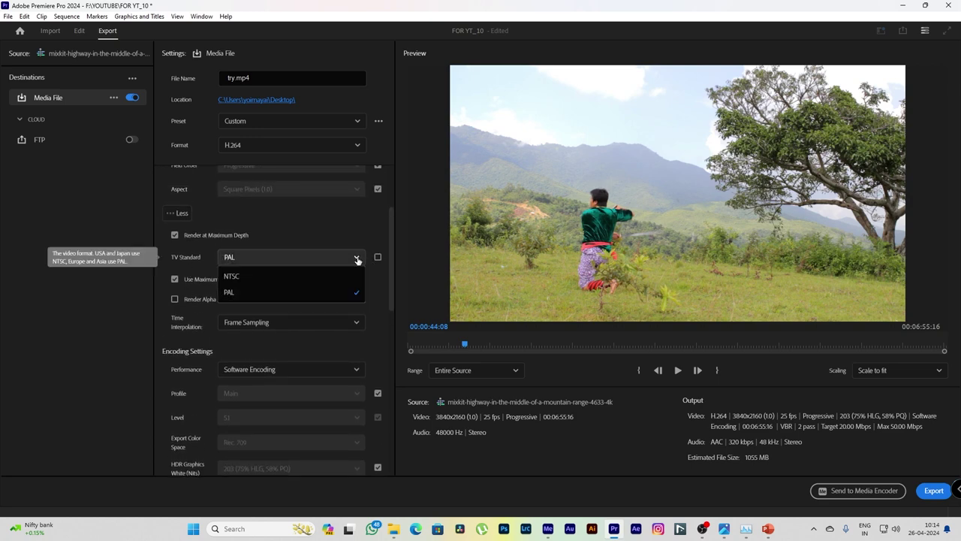
{"action": "left_click", "coordinate": [288, 276]}
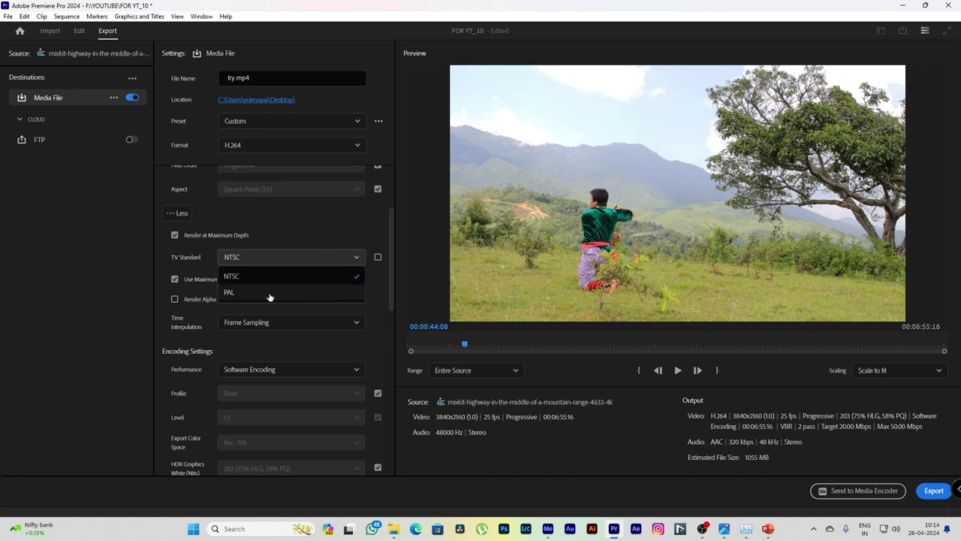
{"action": "left_click", "coordinate": [267, 293]}
Leave Time Interpolation at Frame Sampling.
{"action": "scroll", "coordinate": [308, 233], "scroll_direction": "up", "scroll_amount": 1}
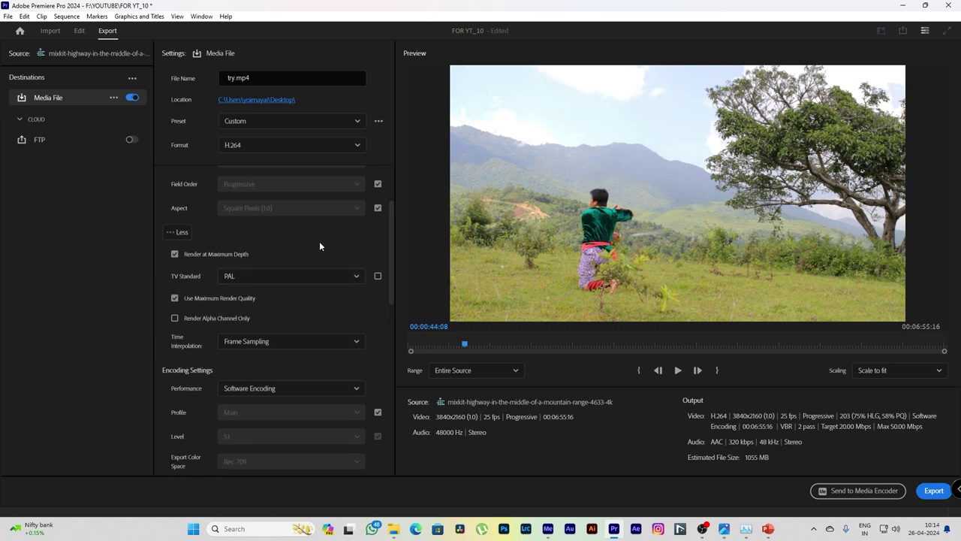
{"action": "scroll", "coordinate": [270, 203], "scroll_direction": "up", "scroll_amount": 2}
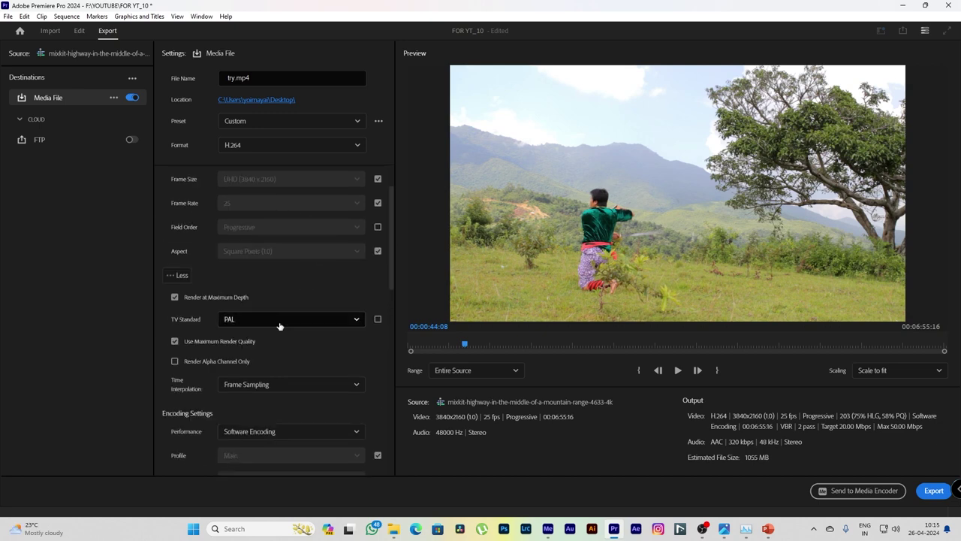
{"action": "scroll", "coordinate": [232, 394], "scroll_direction": "down", "scroll_amount": 1}
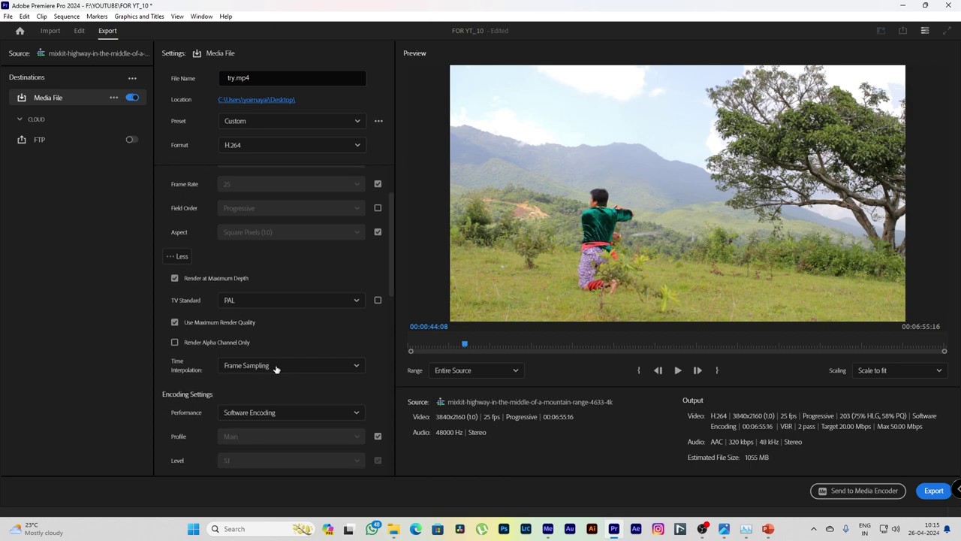
{"action": "left_click", "coordinate": [276, 369]}
{"action": "left_click", "coordinate": [232, 376]}
Scrub the sequence's marked range on the Edit timeline, then go back to the Export settings.
{"action": "left_click", "coordinate": [81, 33]}
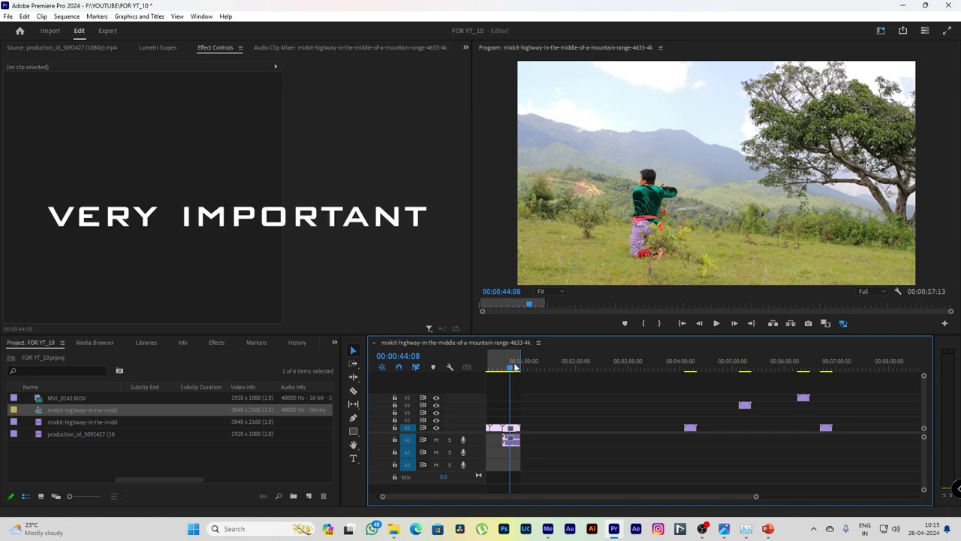
{"action": "mouse_move", "coordinate": [515, 367]}
{"action": "left_mouse_down"}
{"action": "mouse_move", "coordinate": [593, 373]}
{"action": "mouse_move", "coordinate": [511, 373]}
{"action": "left_mouse_up"}
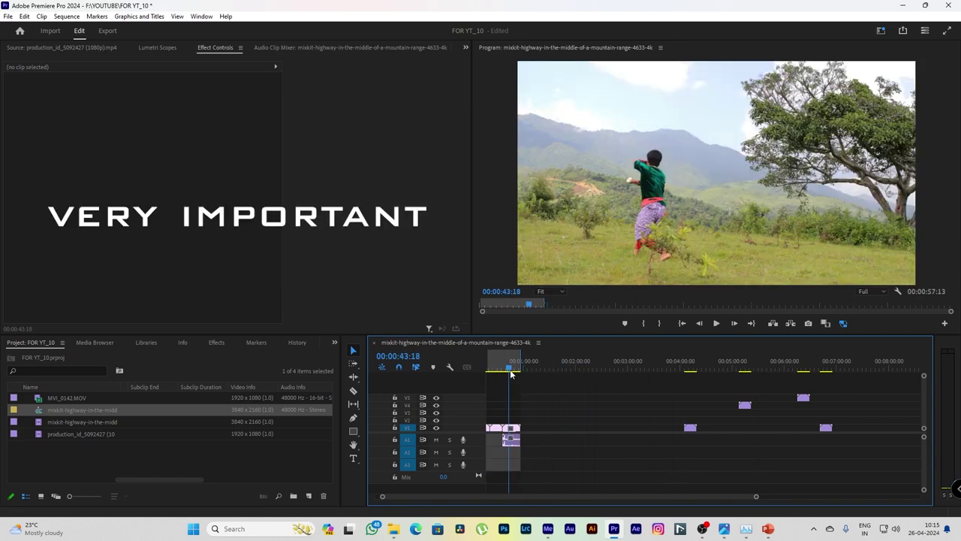
{"action": "left_click", "coordinate": [103, 31]}
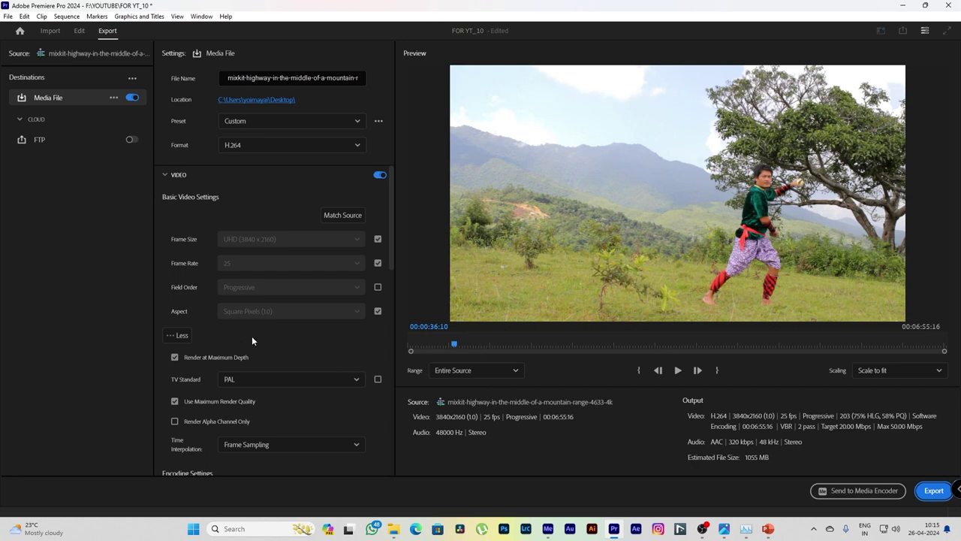
Scrub the export preview and set the range to Source In/Out, previewing frame 00:00:52:11.
{"action": "left_click_drag", "start_coordinate": [680, 347], "coordinate": [678, 346]}
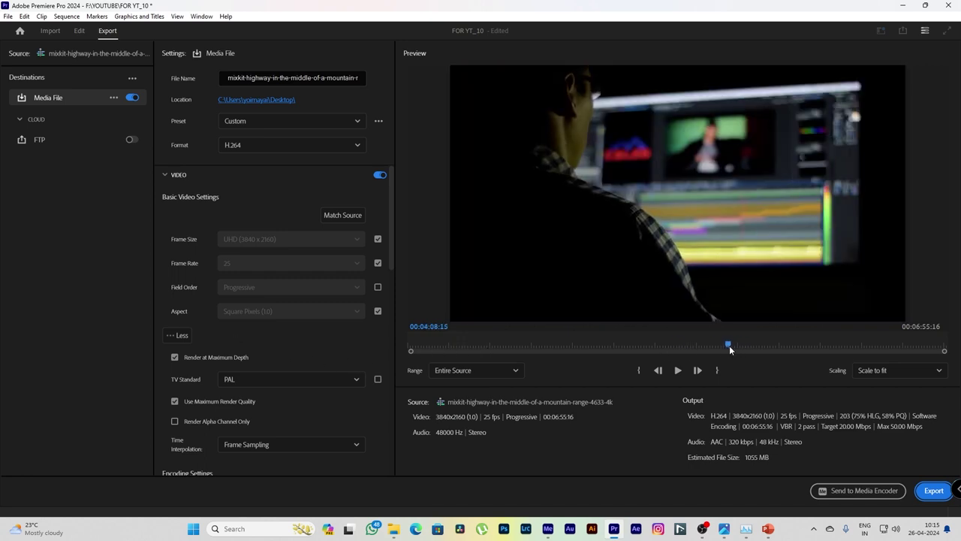
{"action": "left_click_drag", "start_coordinate": [611, 347], "coordinate": [487, 347]}
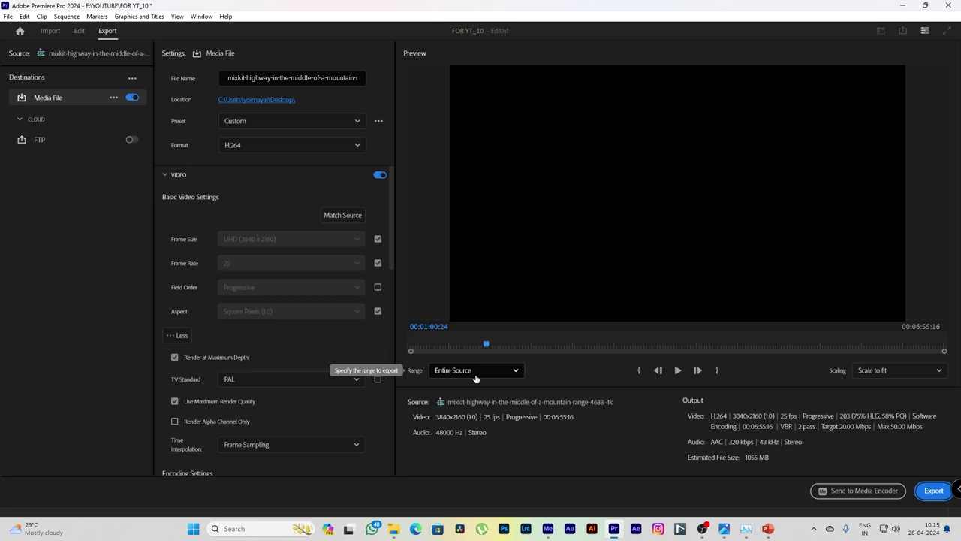
{"action": "left_click", "coordinate": [517, 374]}
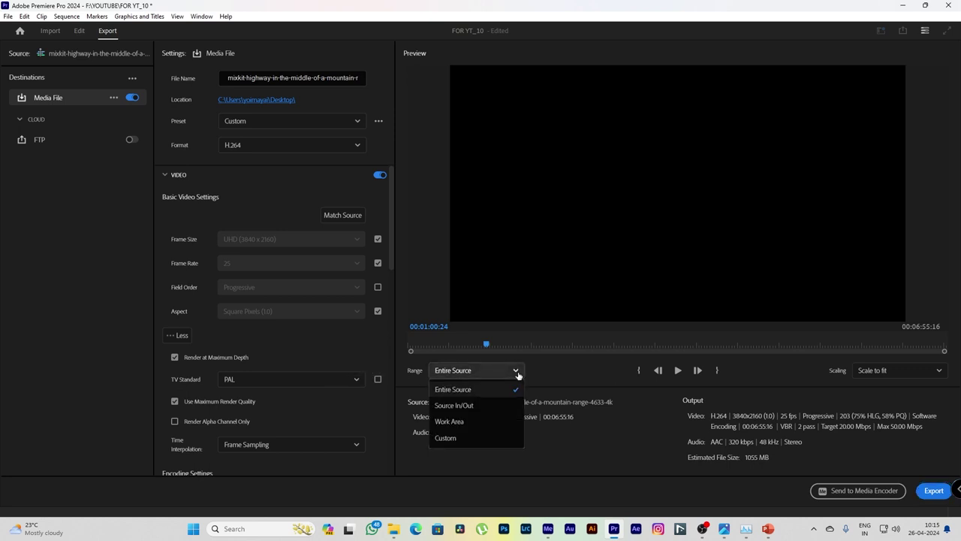
{"action": "left_click", "coordinate": [454, 406]}
{"action": "left_click", "coordinate": [433, 344]}
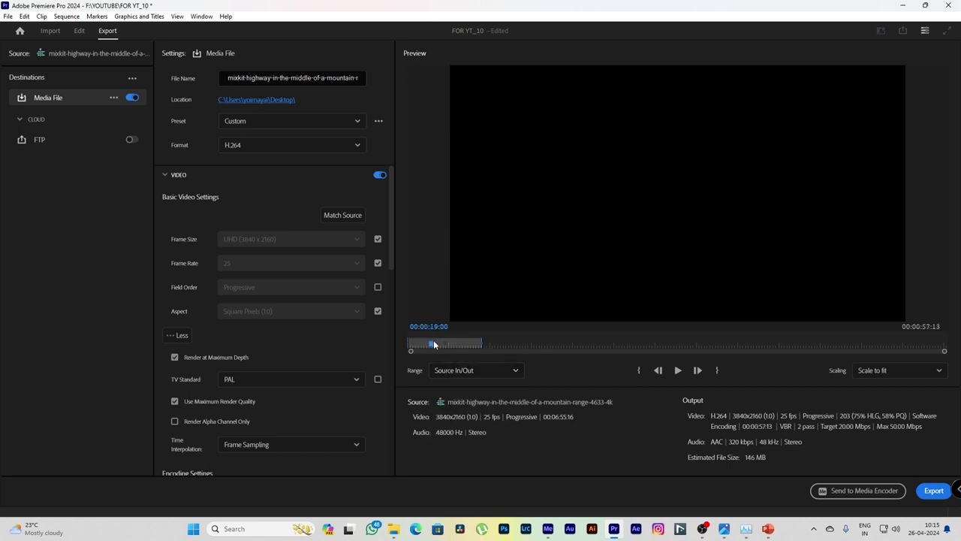
{"action": "left_click_drag", "start_coordinate": [433, 344], "coordinate": [475, 344]}
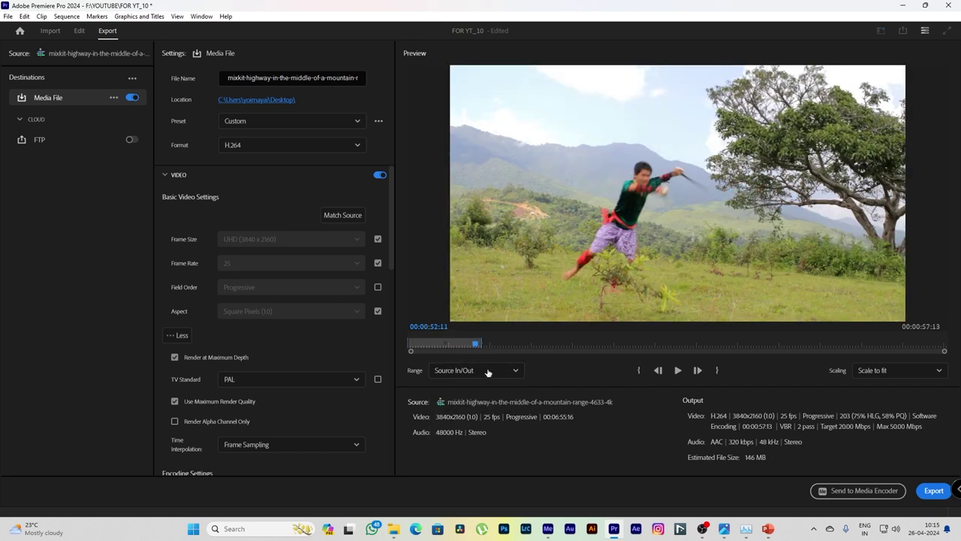
Try the Work Area and Custom ranges, then settle on Source In/Out (00:00:57:13, ~146 MB).
{"action": "left_click", "coordinate": [487, 377]}
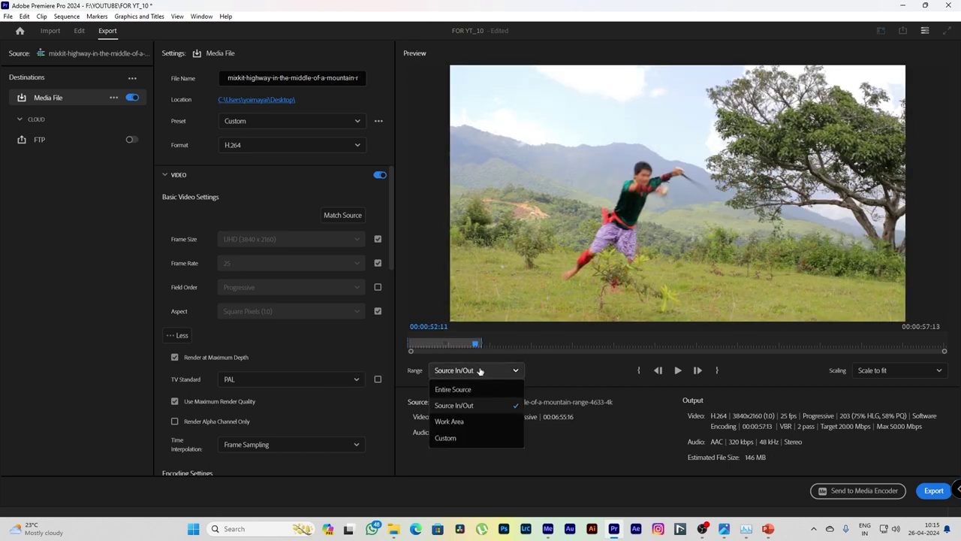
{"action": "left_click", "coordinate": [454, 423]}
{"action": "mouse_move", "coordinate": [484, 350]}
{"action": "left_mouse_down"}
{"action": "mouse_move", "coordinate": [671, 351]}
{"action": "mouse_move", "coordinate": [633, 345]}
{"action": "left_mouse_up"}
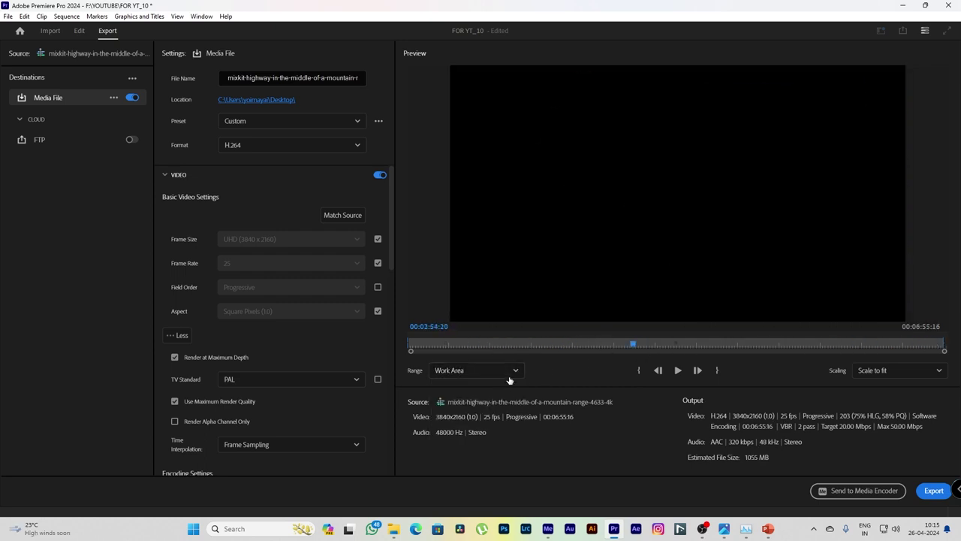
{"action": "left_click", "coordinate": [515, 370]}
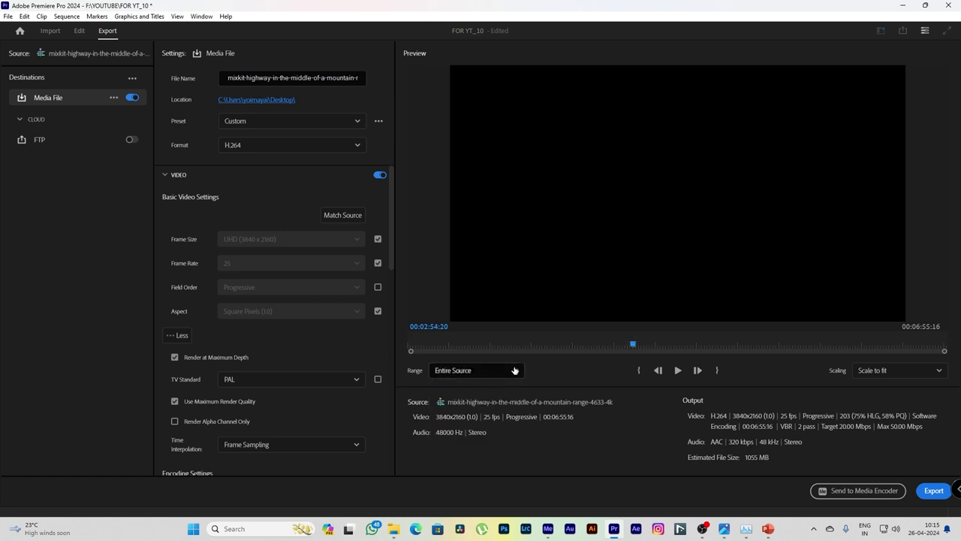
{"action": "left_click", "coordinate": [515, 371]}
{"action": "left_click", "coordinate": [477, 436]}
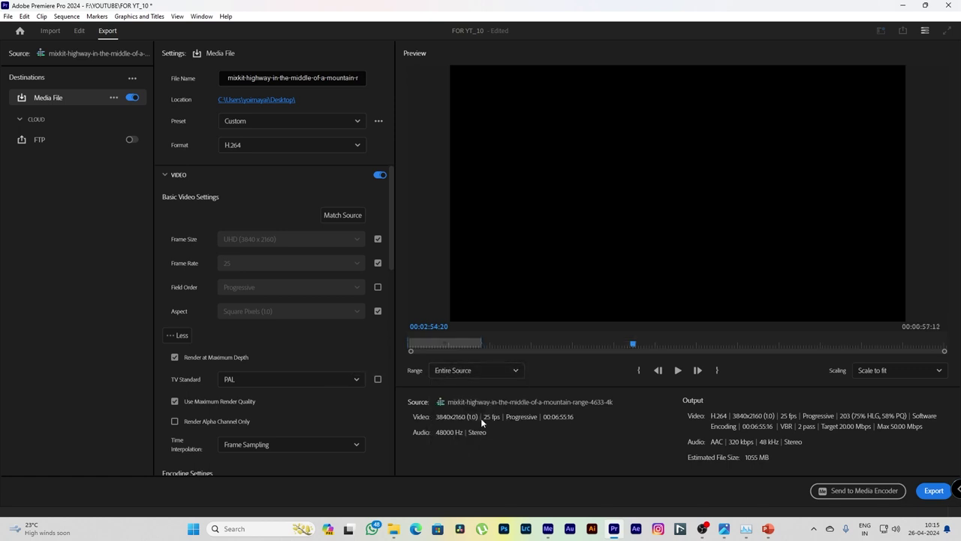
{"action": "left_click", "coordinate": [515, 345]}
{"action": "left_click", "coordinate": [501, 370]}
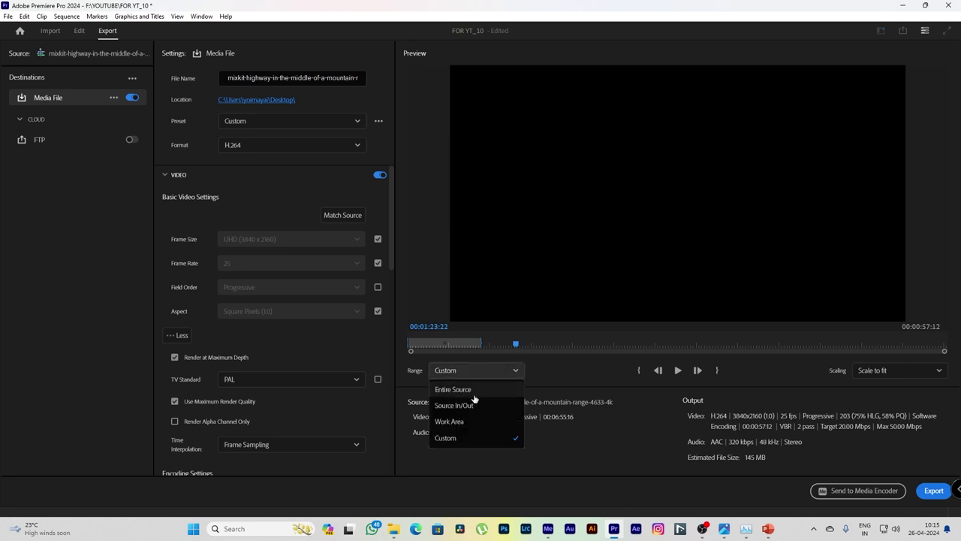
{"action": "left_click", "coordinate": [470, 405]}
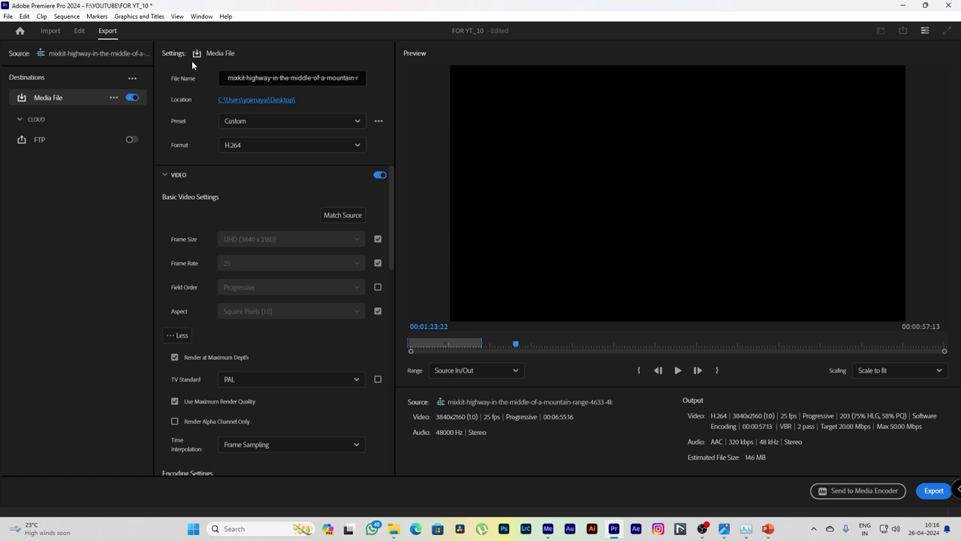
Move the timeline playhead to 00:04:05:09 in Edit, then return to the Export settings.
{"action": "left_click", "coordinate": [79, 30]}
{"action": "left_click", "coordinate": [511, 367]}
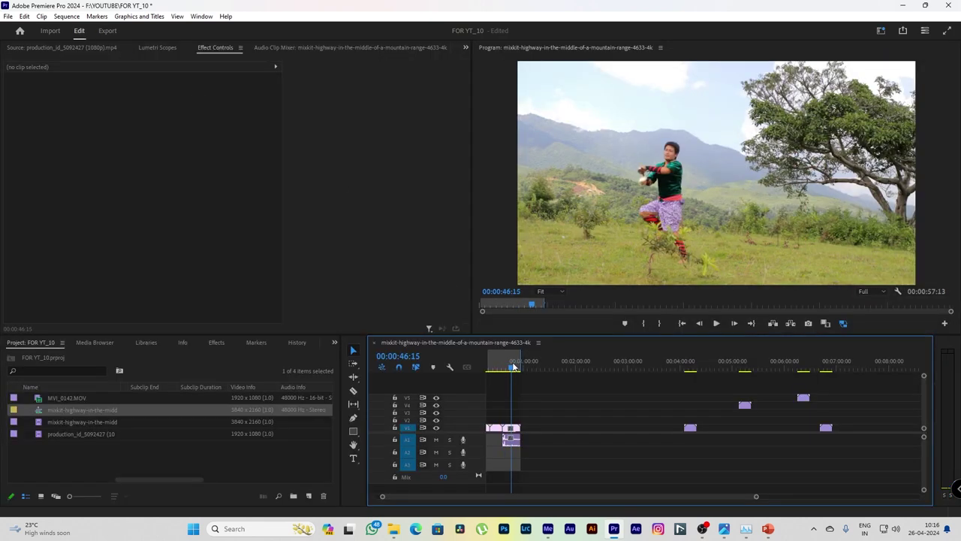
{"action": "left_click", "coordinate": [687, 368]}
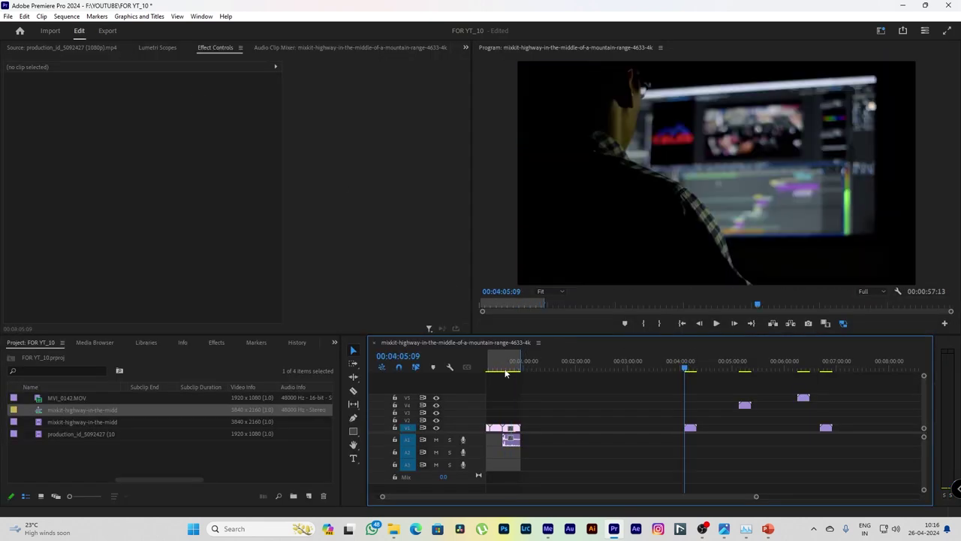
{"action": "left_click", "coordinate": [107, 31]}
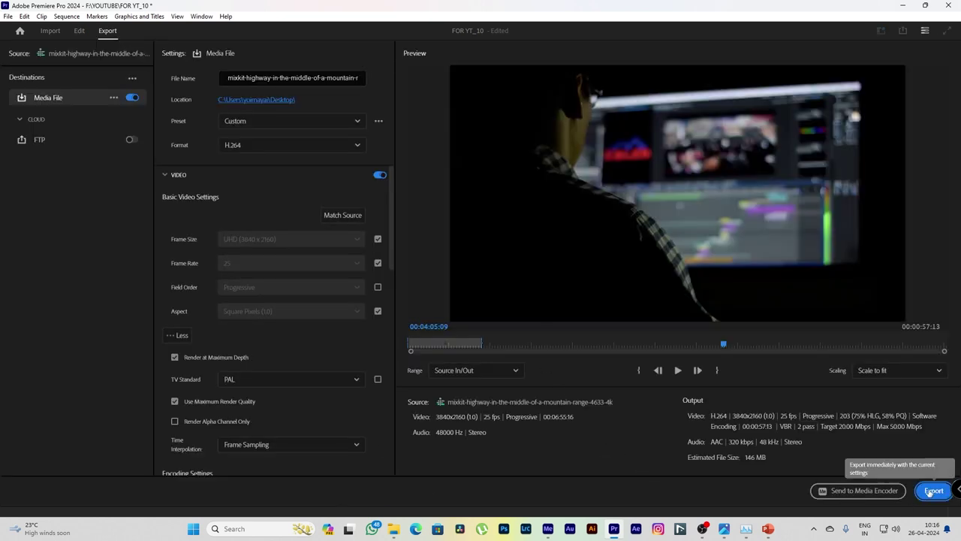
Start the H.264 export and move the encoding progress window aside.
{"action": "left_click", "coordinate": [928, 491]}
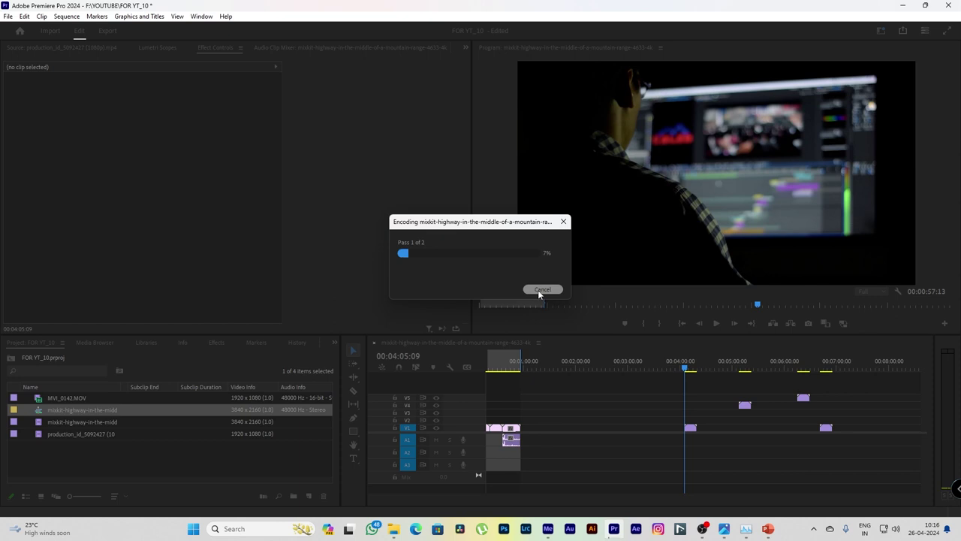
{"action": "left_click_drag", "start_coordinate": [491, 226], "coordinate": [578, 221]}
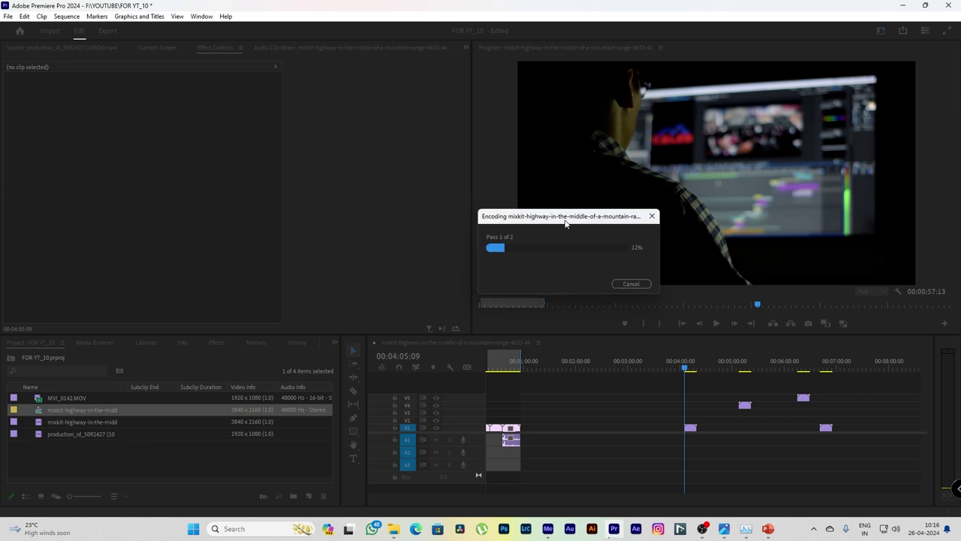
{"action": "left_click_drag", "start_coordinate": [563, 223], "coordinate": [562, 224]}
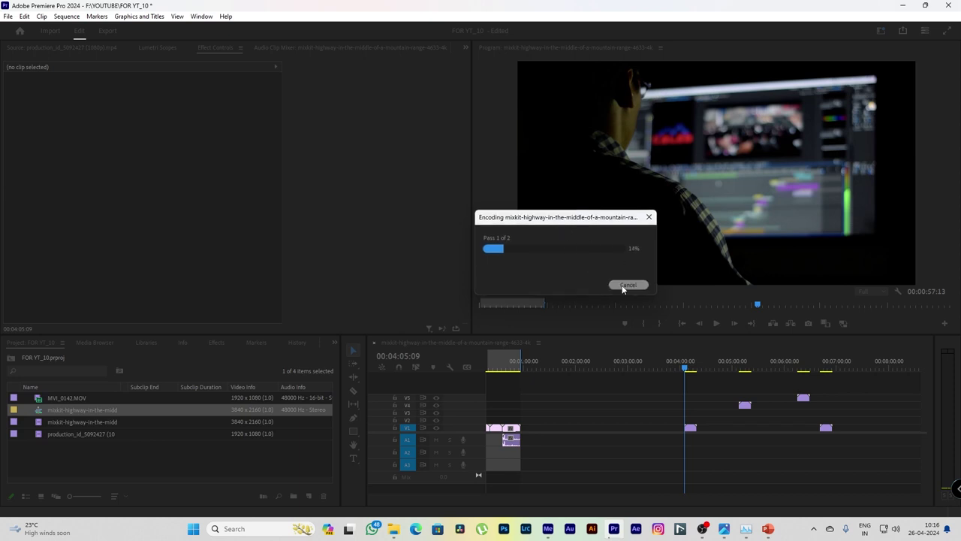